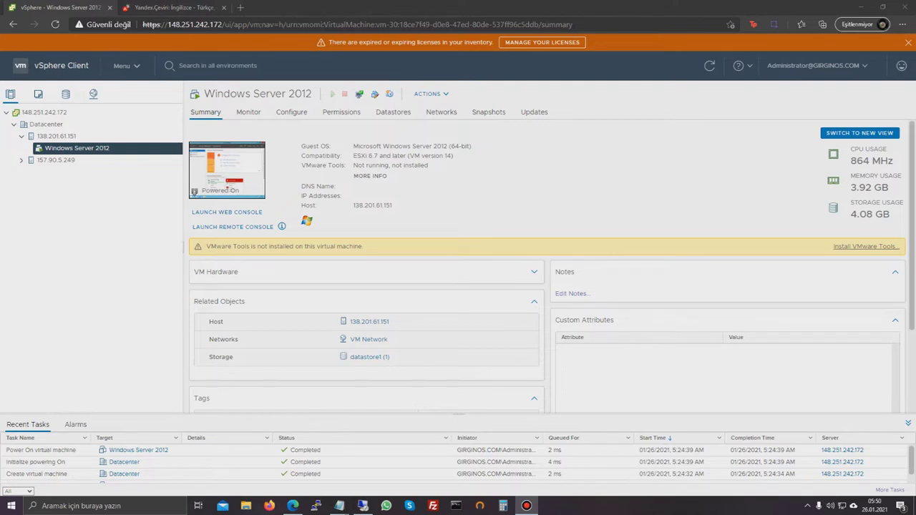
Step: Show the Summary of host 138.201.61.151 (ESXi 6.7.0, Connected), expanding both hosts and narrowing the inventory pane
{"action": "left_click", "coordinate": [21, 136]}
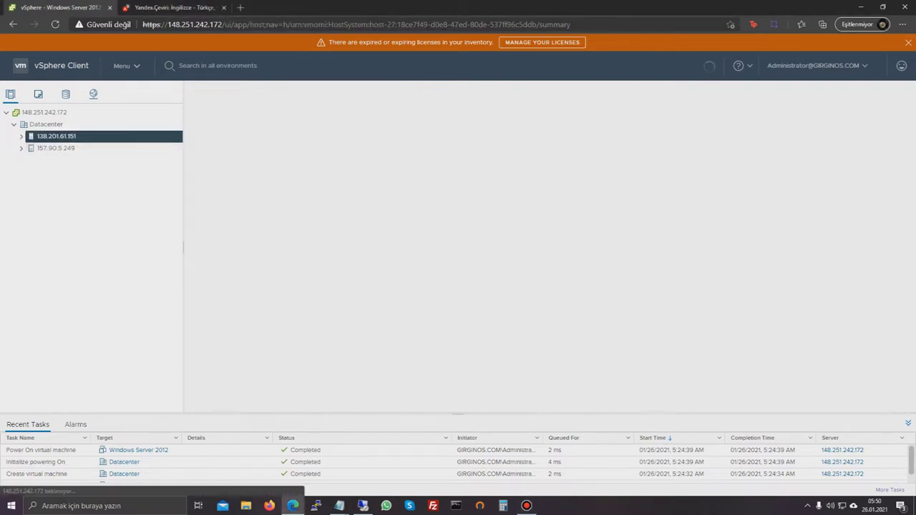
{"action": "left_click", "coordinate": [56, 148]}
{"action": "left_click", "coordinate": [55, 136]}
{"action": "left_click", "coordinate": [55, 148]}
{"action": "left_click", "coordinate": [55, 136]}
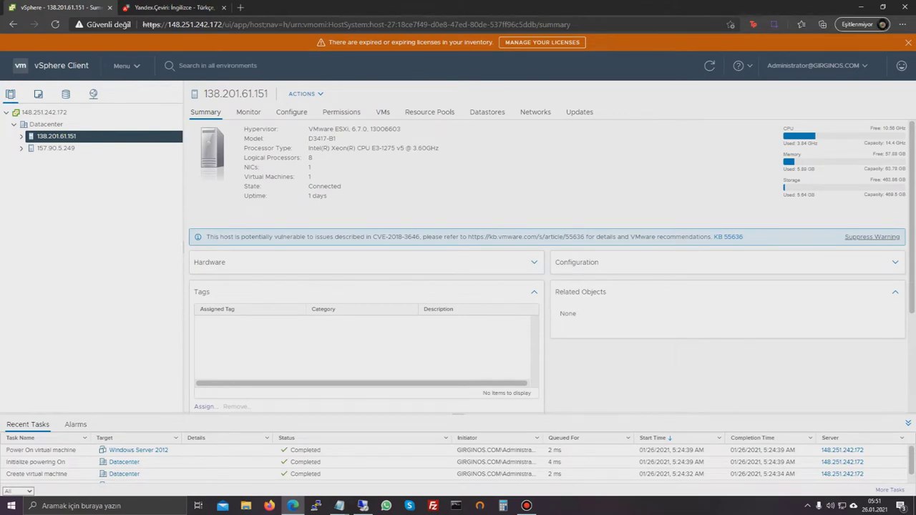
{"action": "left_click", "coordinate": [22, 136]}
{"action": "left_click", "coordinate": [22, 160]}
{"action": "left_click_drag", "start_coordinate": [184, 247], "coordinate": [179, 247]}
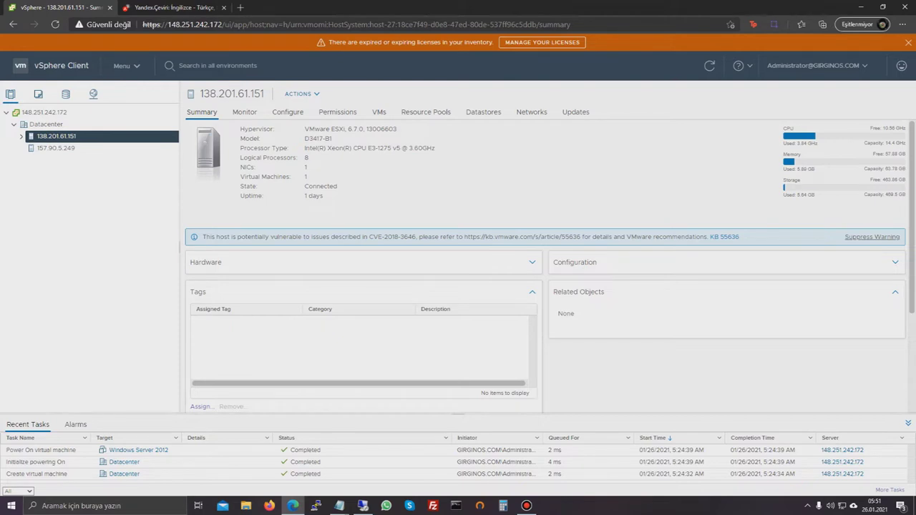
Step: Open a Remote Console on the Windows Server 2012 VM from its right-click actions
{"action": "left_click", "coordinate": [22, 136]}
{"action": "left_click", "coordinate": [76, 149]}
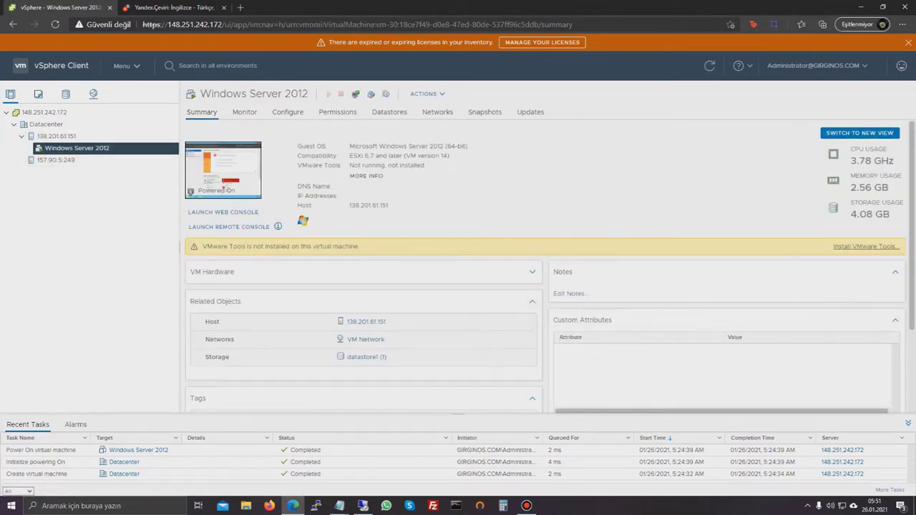
{"action": "right_click", "coordinate": [77, 147]}
{"action": "left_click", "coordinate": [107, 203]}
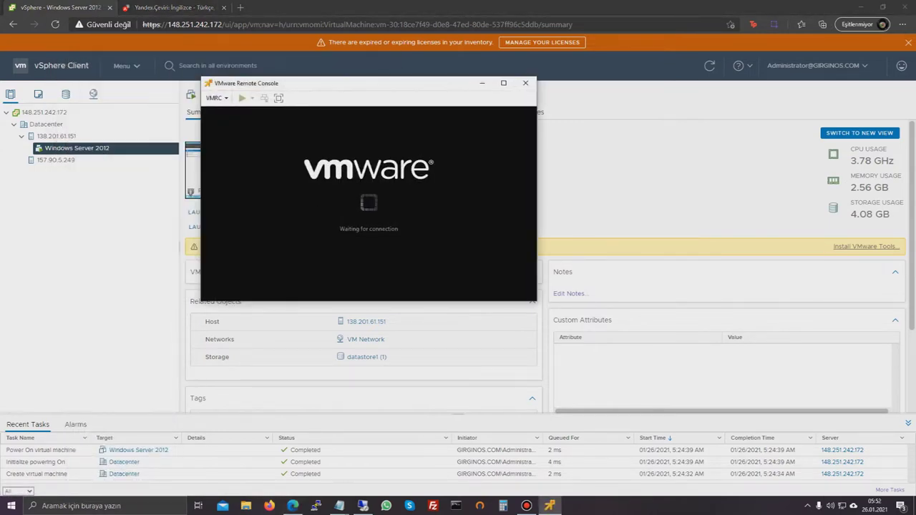
Step: Position the VMRC window toward the upper left and release keyboard input from the guest
{"action": "left_click_drag", "start_coordinate": [377, 90], "coordinate": [463, 157]}
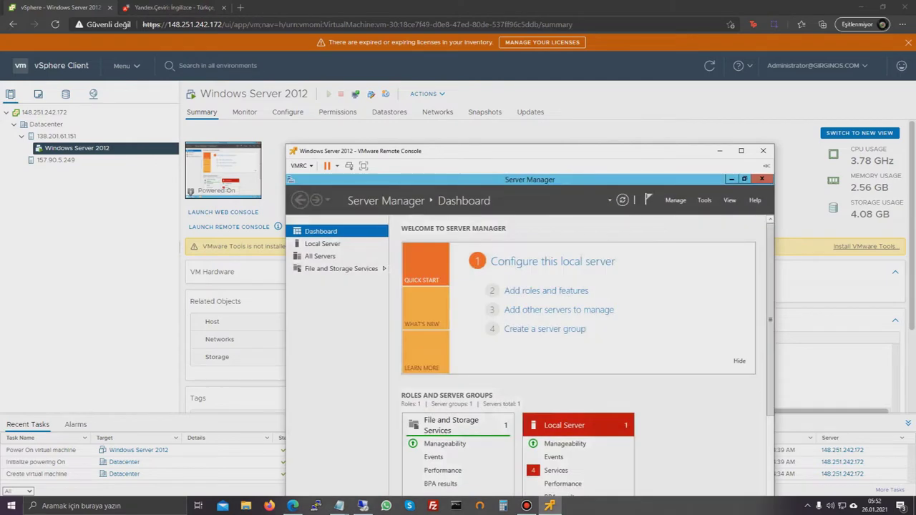
{"action": "left_click_drag", "start_coordinate": [400, 150], "coordinate": [307, 74]}
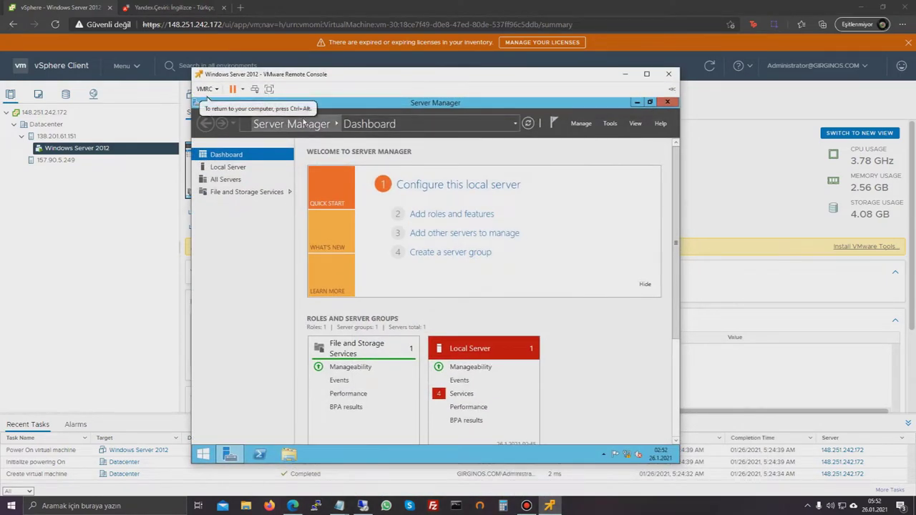
{"action": "key", "text": "ctrl+alt"}
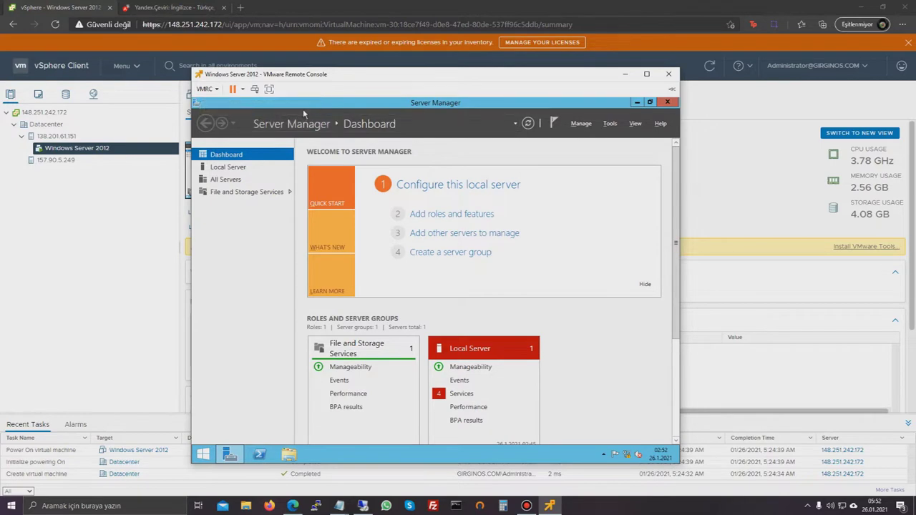
{"action": "left_click_drag", "start_coordinate": [408, 79], "coordinate": [396, 74]}
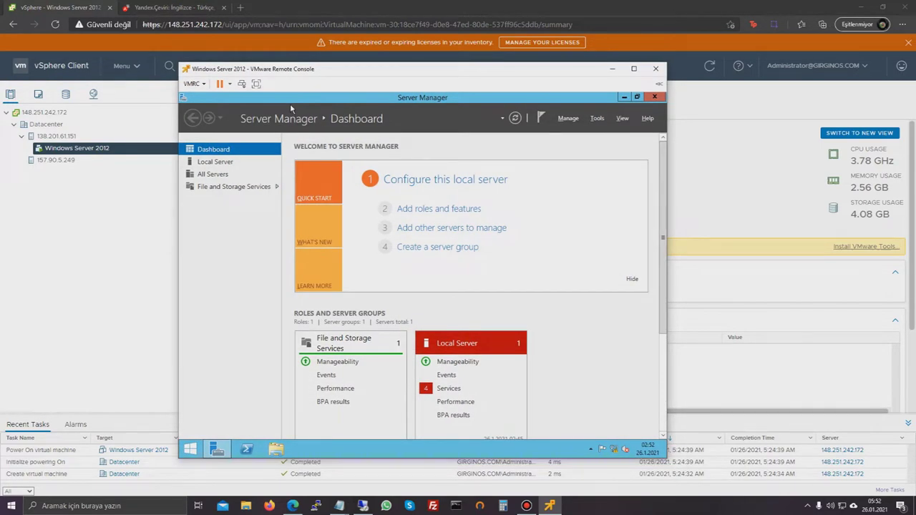
Step: Start Install VMware Tools from the VMRC menu and run setup64.exe from the AutoPlay prompt
{"action": "left_click", "coordinate": [194, 84]}
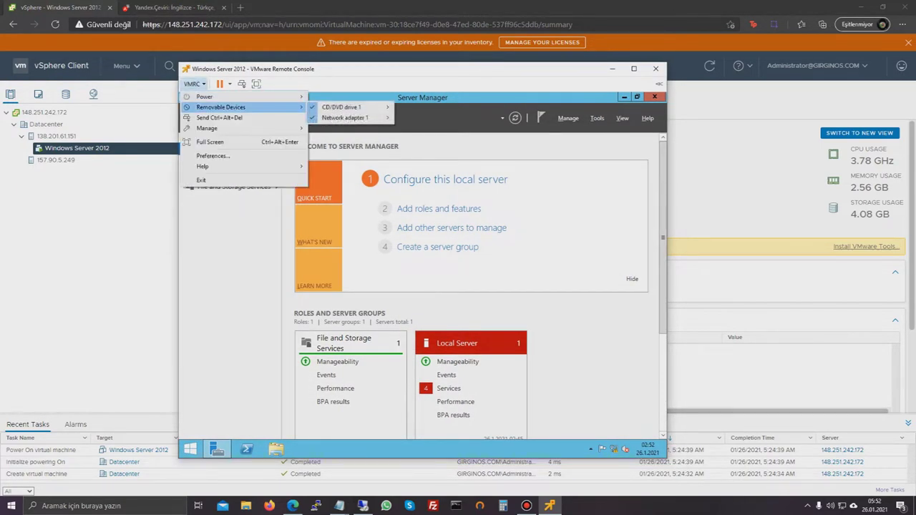
{"action": "mouse_move", "coordinate": [215, 128]}
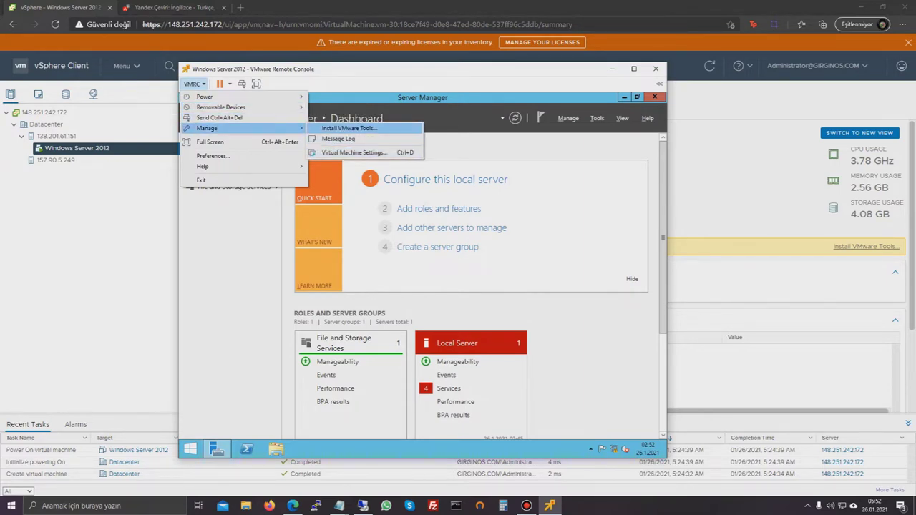
{"action": "left_click", "coordinate": [349, 128]}
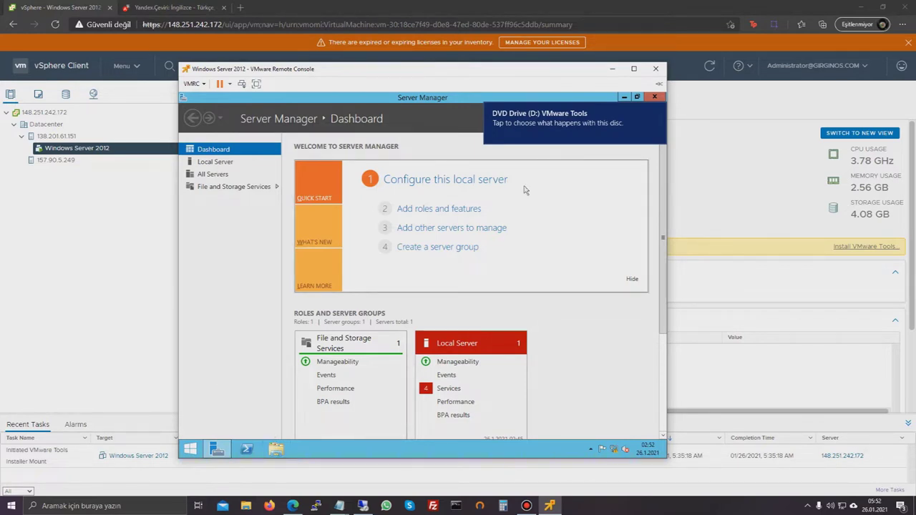
{"action": "left_click", "coordinate": [559, 125]}
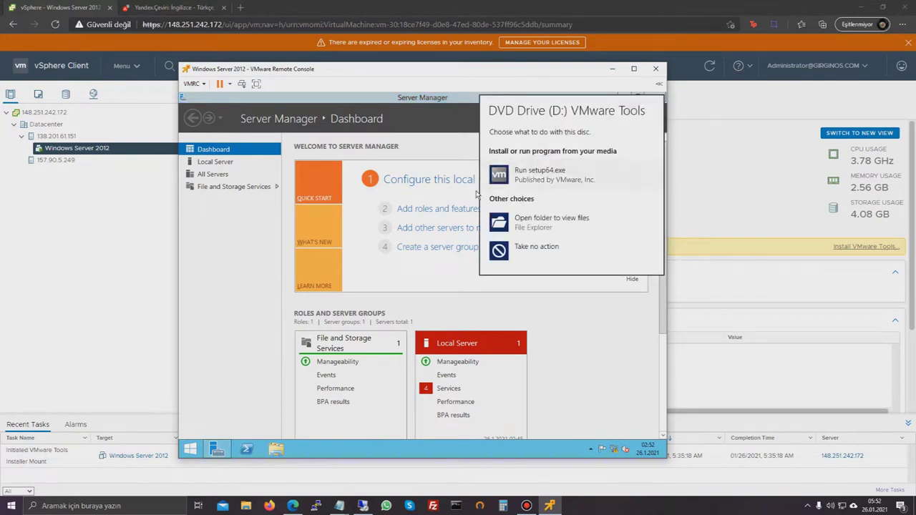
{"action": "left_click", "coordinate": [540, 174]}
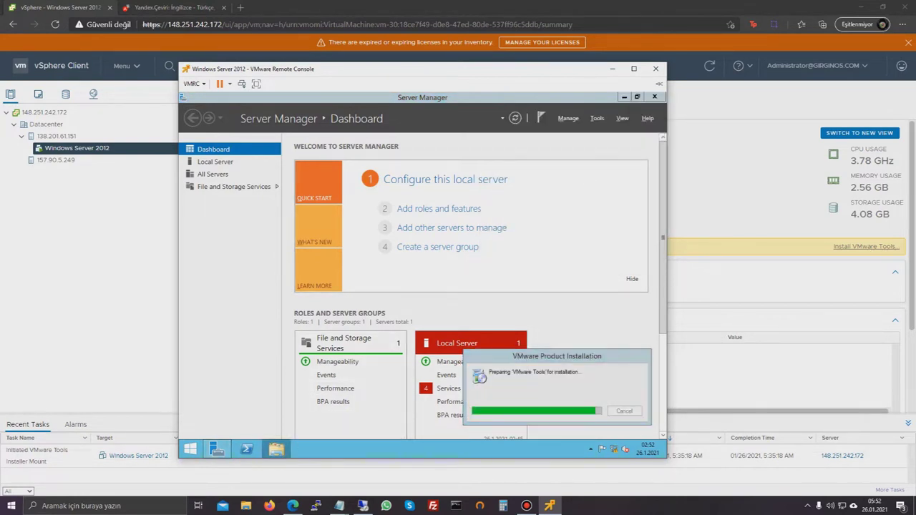
{"action": "left_click", "coordinate": [276, 450]}
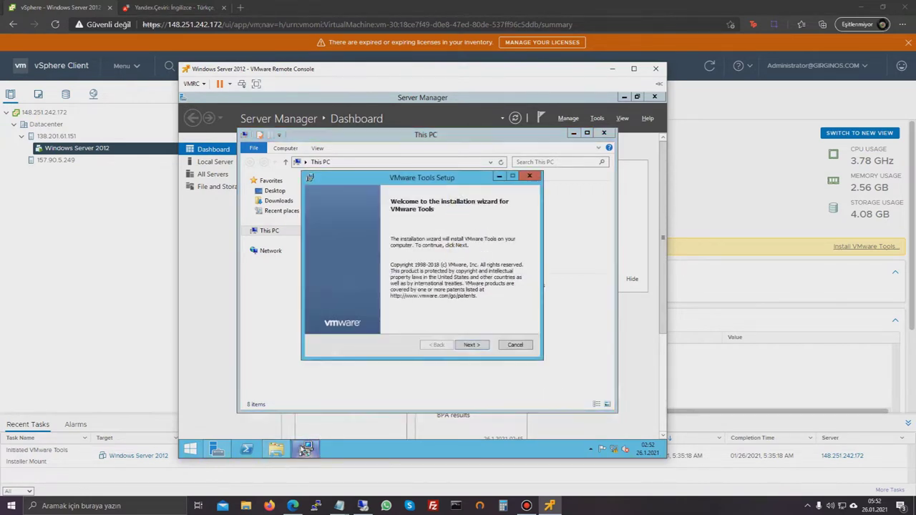
Step: Complete the VMware Tools setup with default options and agree to restart the guest
{"action": "left_click", "coordinate": [471, 346]}
{"action": "left_click", "coordinate": [471, 347]}
{"action": "left_click", "coordinate": [471, 346]}
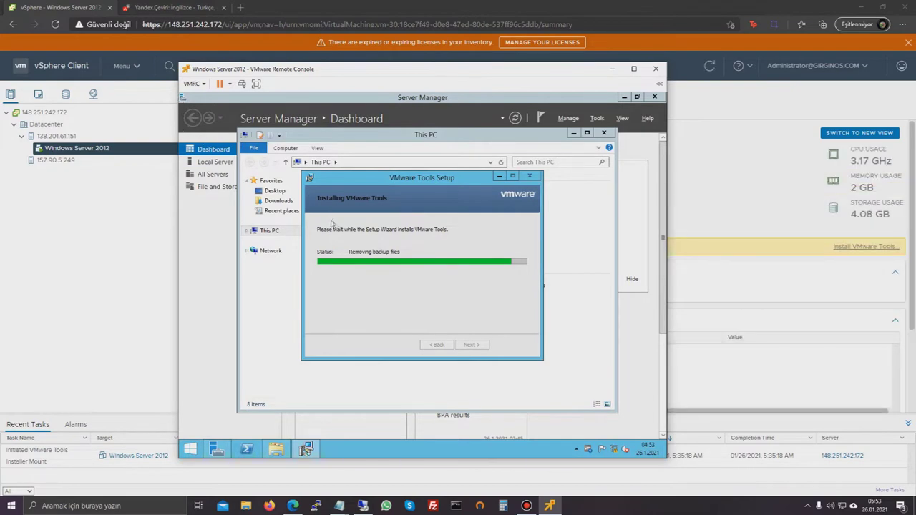
{"action": "left_click", "coordinate": [473, 346]}
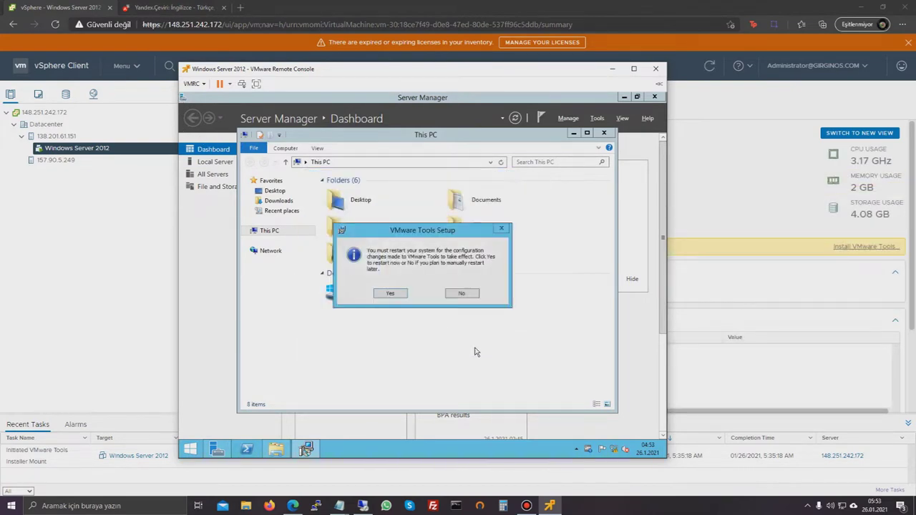
{"action": "left_click", "coordinate": [398, 296]}
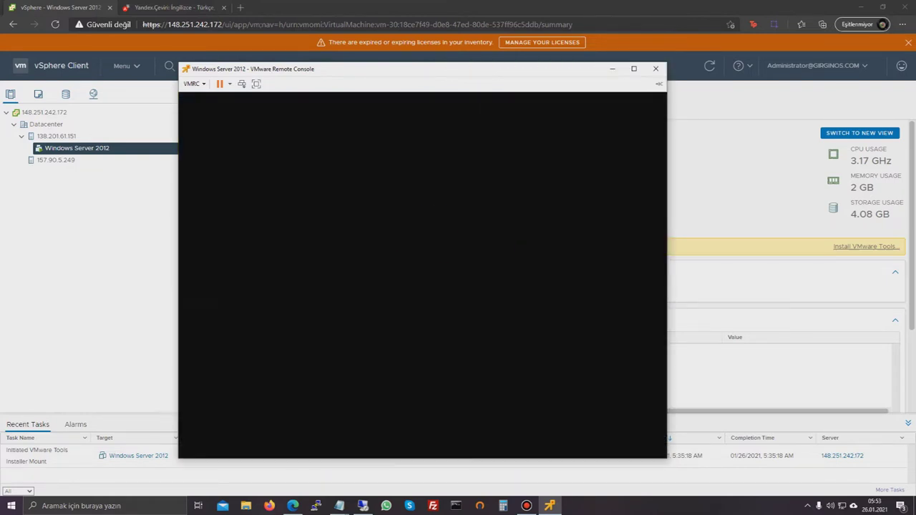
Step: Check the VMware Tools status and its MORE INFO details on the vSphere VM summary
{"action": "left_click_drag", "start_coordinate": [458, 69], "coordinate": [505, 92]}
{"action": "left_click", "coordinate": [710, 65]}
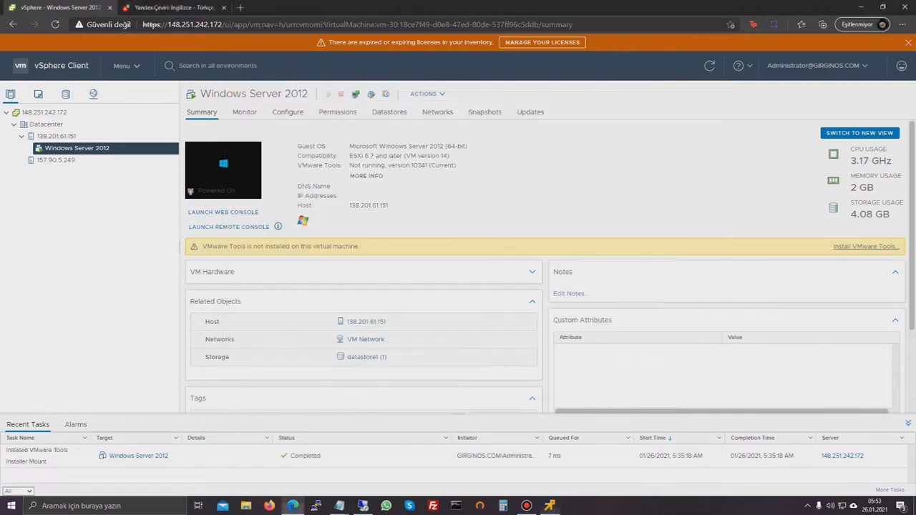
{"action": "left_click_drag", "start_coordinate": [301, 165], "coordinate": [456, 165]}
{"action": "left_click", "coordinate": [366, 176]}
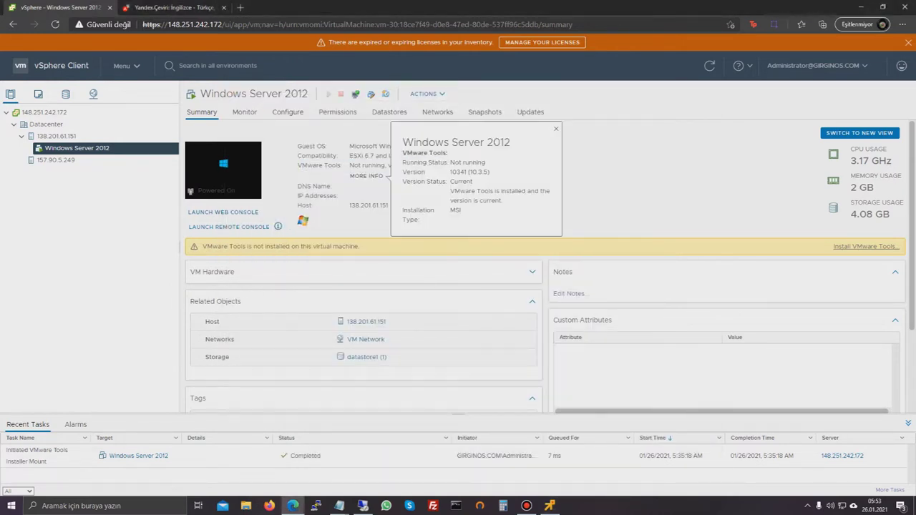
{"action": "left_click", "coordinate": [556, 129]}
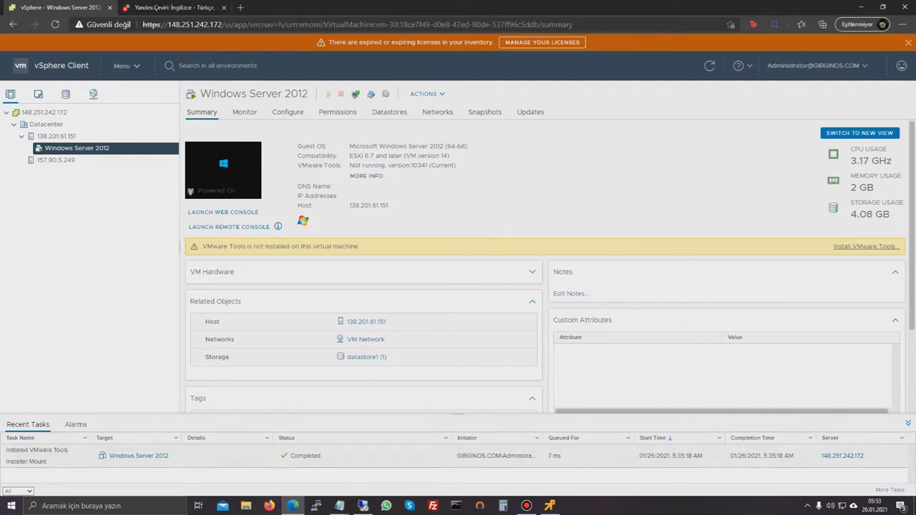
{"action": "left_click", "coordinate": [550, 506]}
{"action": "left_click_drag", "start_coordinate": [369, 96], "coordinate": [570, 102]}
{"action": "left_click", "coordinate": [858, 99]}
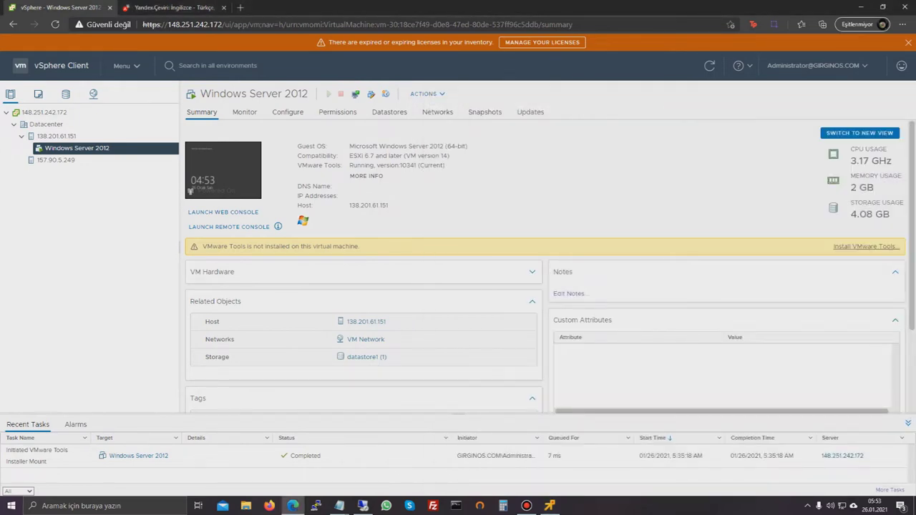
Step: Sign back into the restarted guest as Administrator with the account password
{"action": "left_click", "coordinate": [550, 506]}
{"action": "left_click", "coordinate": [493, 112]}
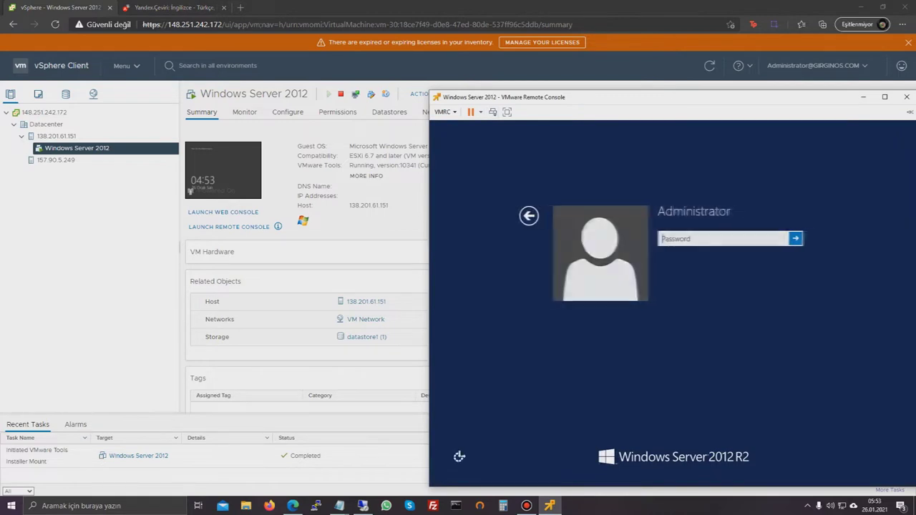
{"action": "type", "text": "******"}
{"action": "key", "text": "Return"}
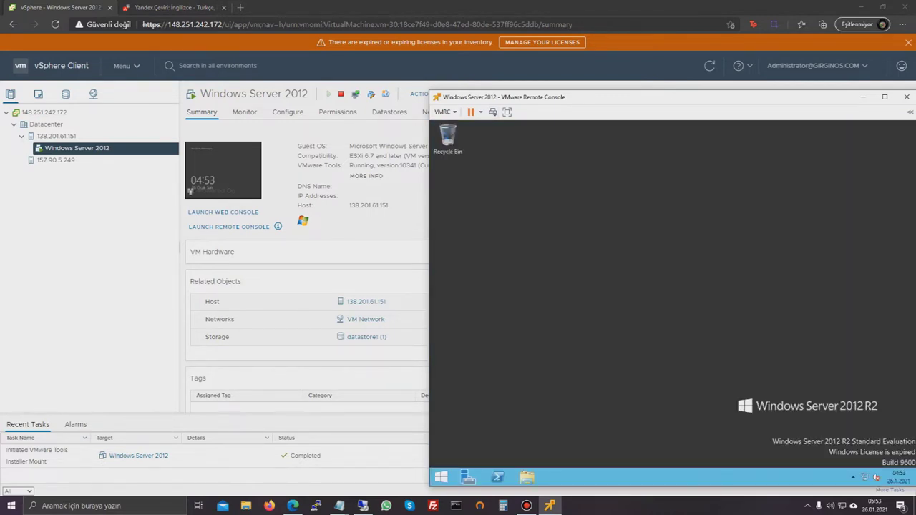
{"action": "left_click_drag", "start_coordinate": [645, 97], "coordinate": [430, 88]}
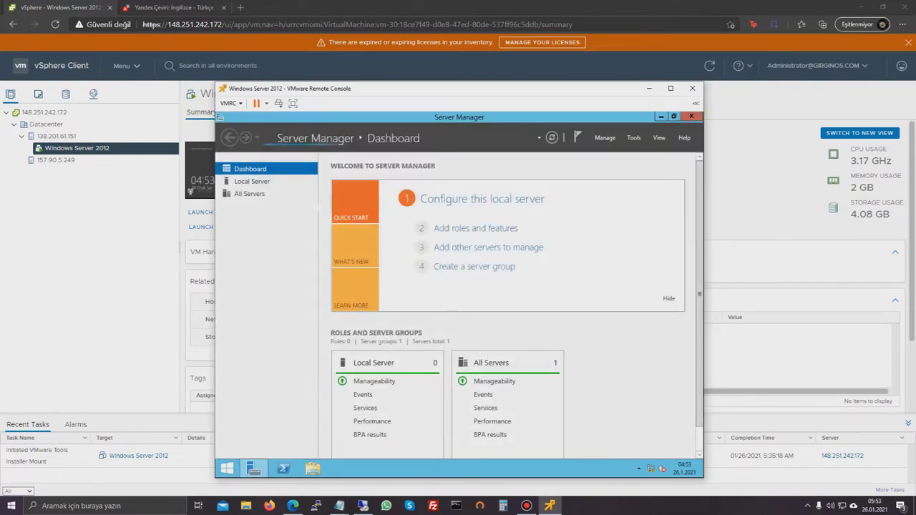
{"action": "key", "text": "alt+Tab"}
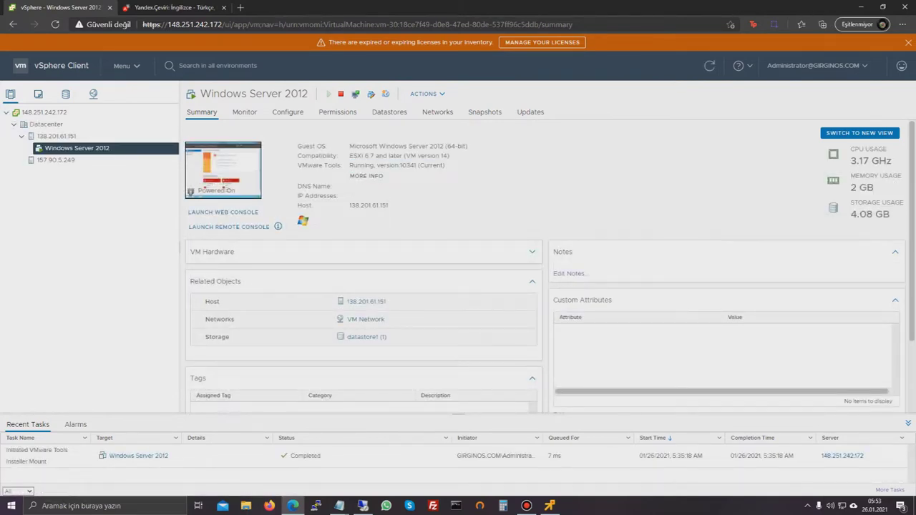
Step: In the guest, open Ethernet0's IPv4 properties and switch to a manually set IP address
{"action": "left_click", "coordinate": [550, 506]}
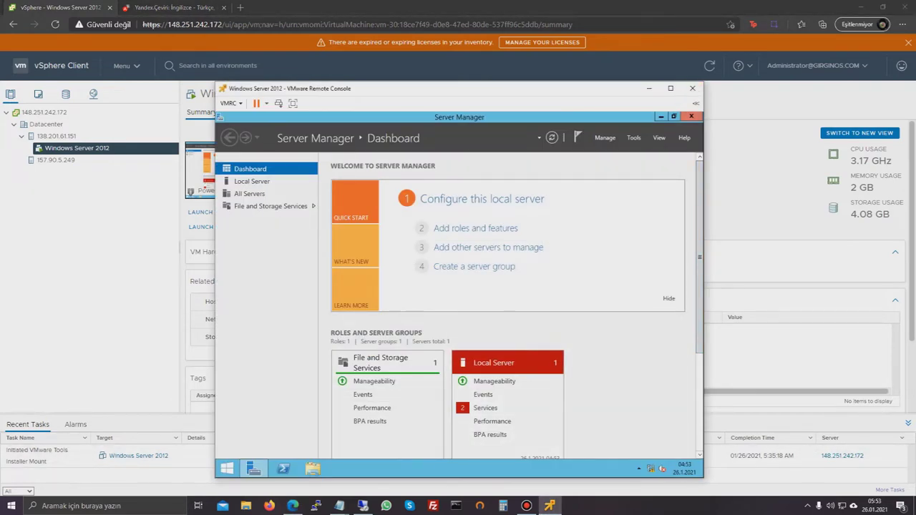
{"action": "right_click", "coordinate": [651, 469]}
{"action": "left_click", "coordinate": [630, 461]}
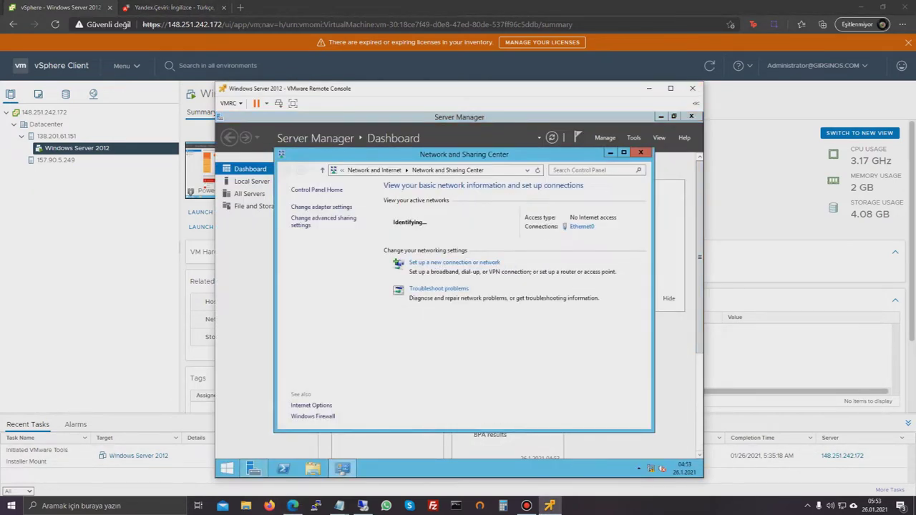
{"action": "left_click", "coordinate": [322, 206]}
{"action": "right_click", "coordinate": [333, 216]}
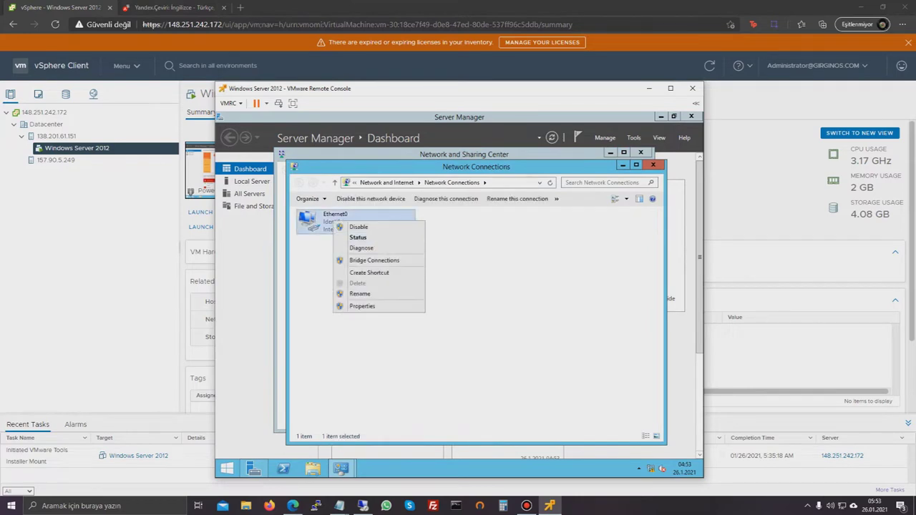
{"action": "left_click", "coordinate": [358, 307]}
{"action": "double_click", "coordinate": [375, 341]}
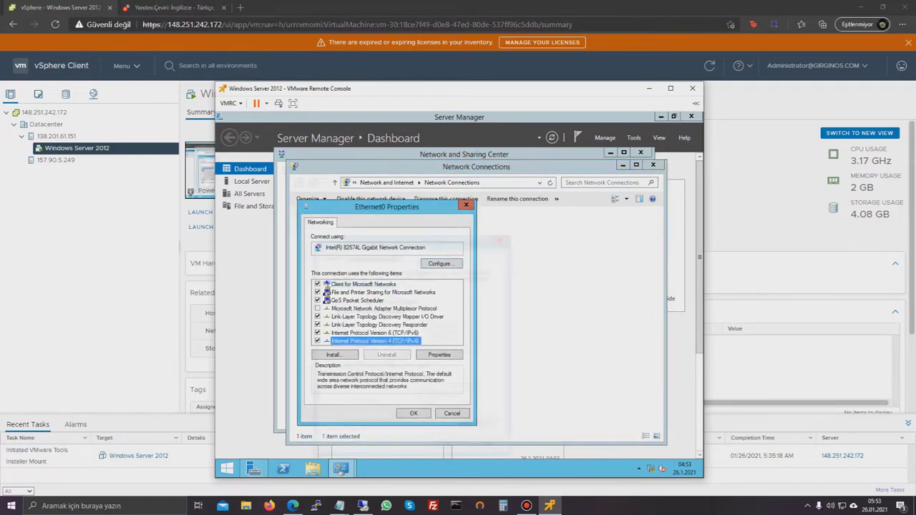
{"action": "left_click", "coordinate": [370, 312]}
Step: Compare the VM's IP 169.254.210.237 in vSphere, then close the remote console window
{"action": "key", "text": "alt+Tab"}
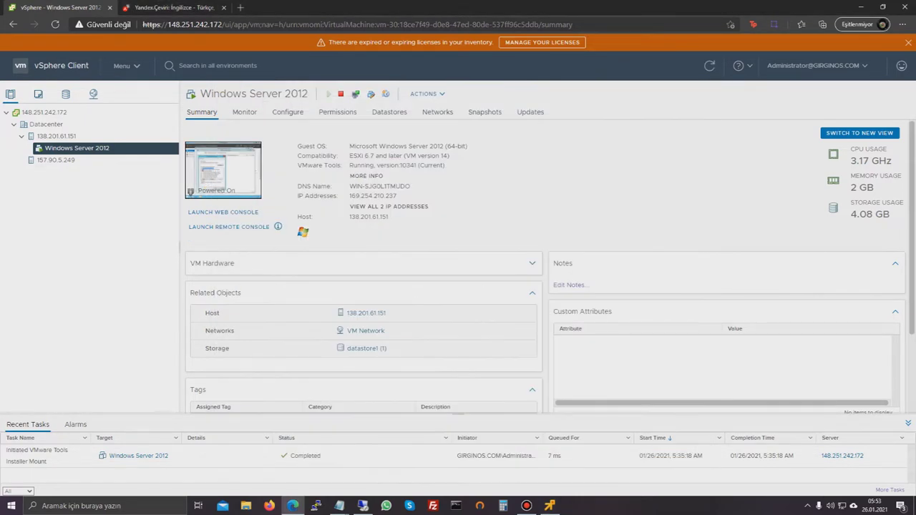
{"action": "double_click", "coordinate": [373, 196]}
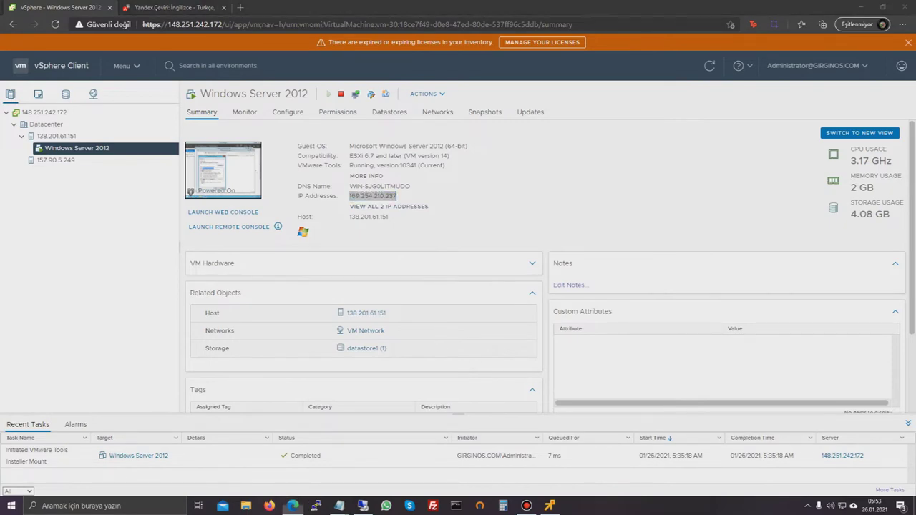
{"action": "key", "text": "alt+Tab"}
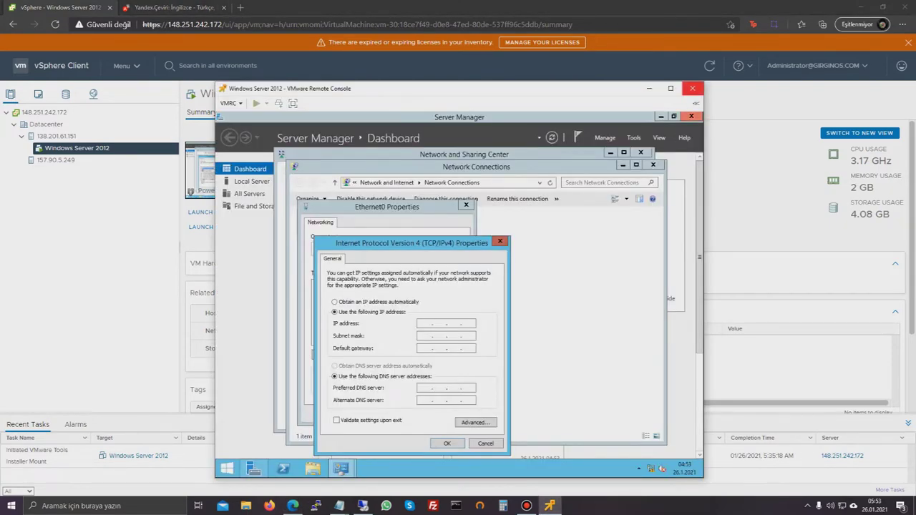
{"action": "left_click", "coordinate": [692, 88]}
Step: Review the VM's 2 IP addresses, then bring up the Datacenter summary
{"action": "left_click", "coordinate": [350, 196]}
{"action": "left_click_drag", "start_coordinate": [347, 196], "coordinate": [358, 196]}
{"action": "left_click", "coordinate": [361, 197]}
{"action": "left_click", "coordinate": [389, 207]}
{"action": "left_click", "coordinate": [560, 183]}
{"action": "left_click", "coordinate": [46, 124]}
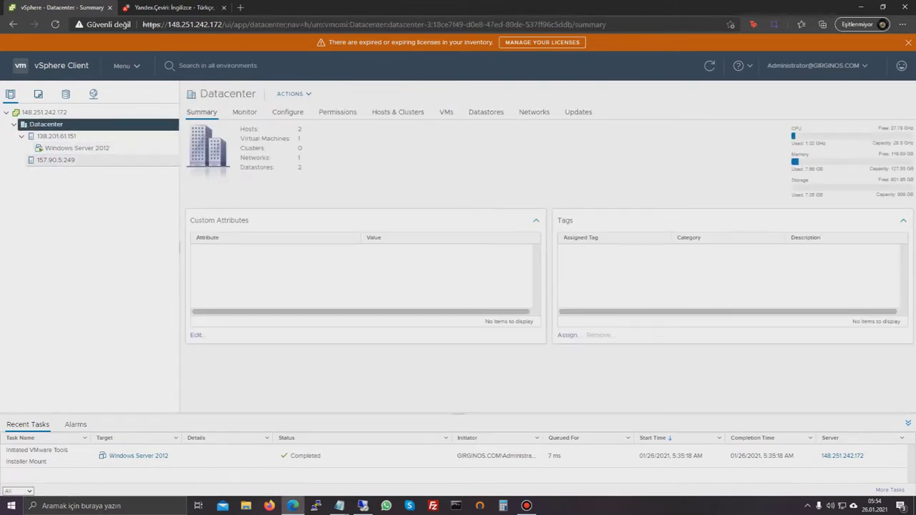
Step: Show Host, Uptime and IP Address columns in the Datacenter VM list, then select Windows Server 2012
{"action": "left_click", "coordinate": [446, 112]}
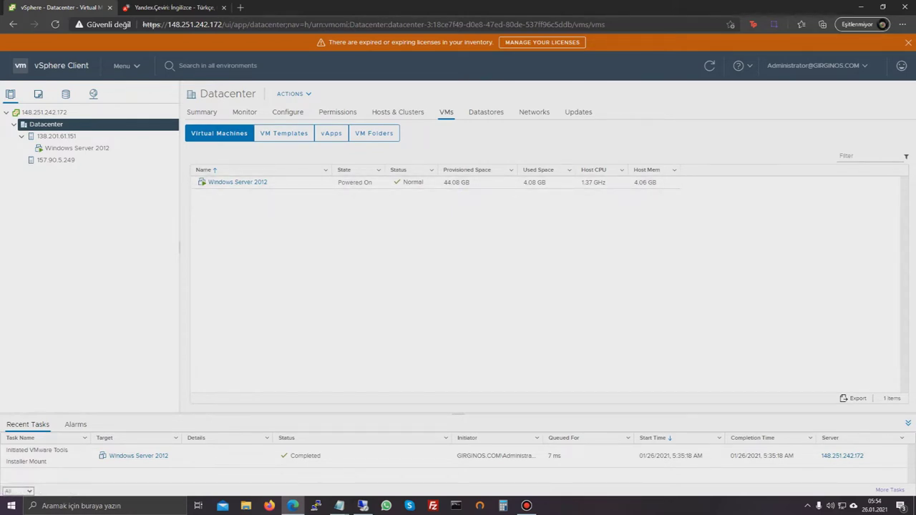
{"action": "left_click", "coordinate": [512, 170]}
{"action": "mouse_move", "coordinate": [546, 185]}
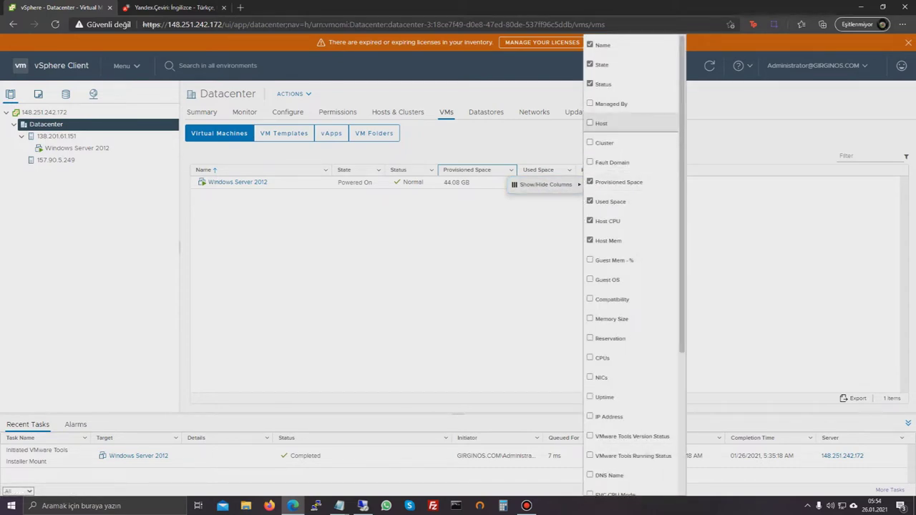
{"action": "left_click", "coordinate": [602, 124]}
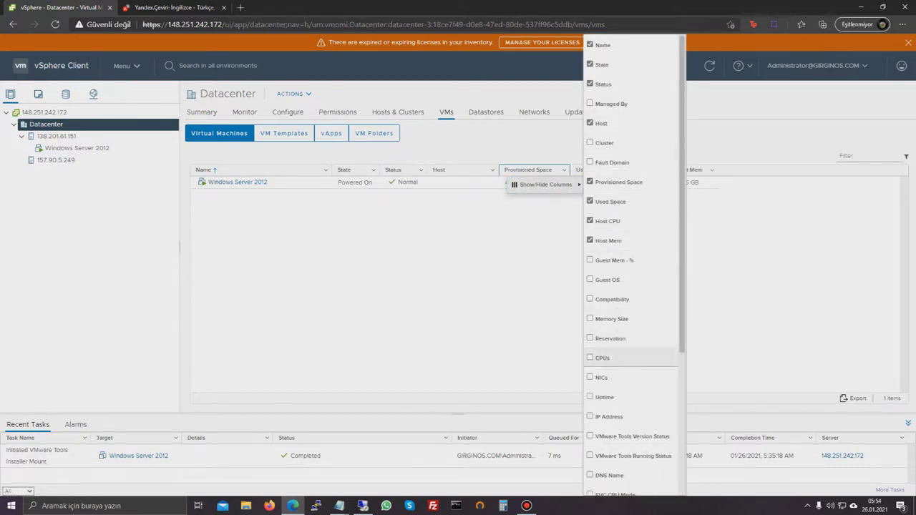
{"action": "left_click", "coordinate": [605, 397]}
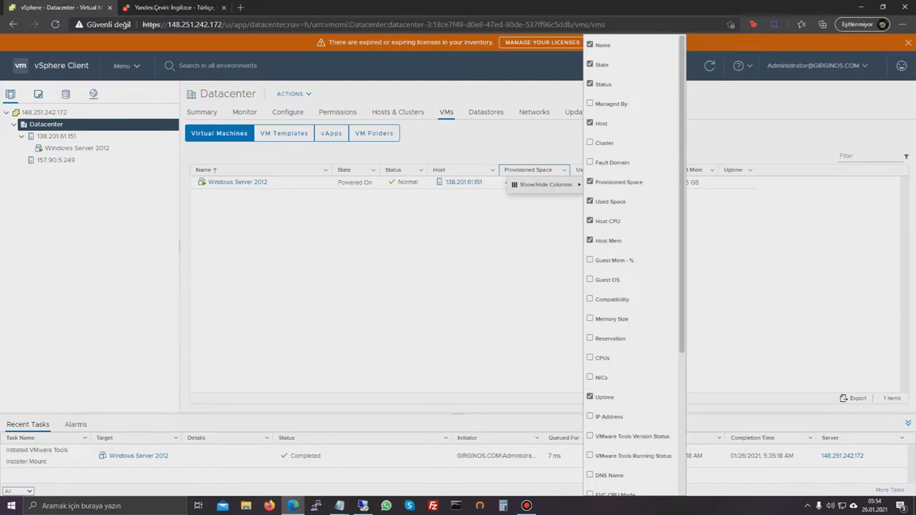
{"action": "left_click", "coordinate": [605, 417]}
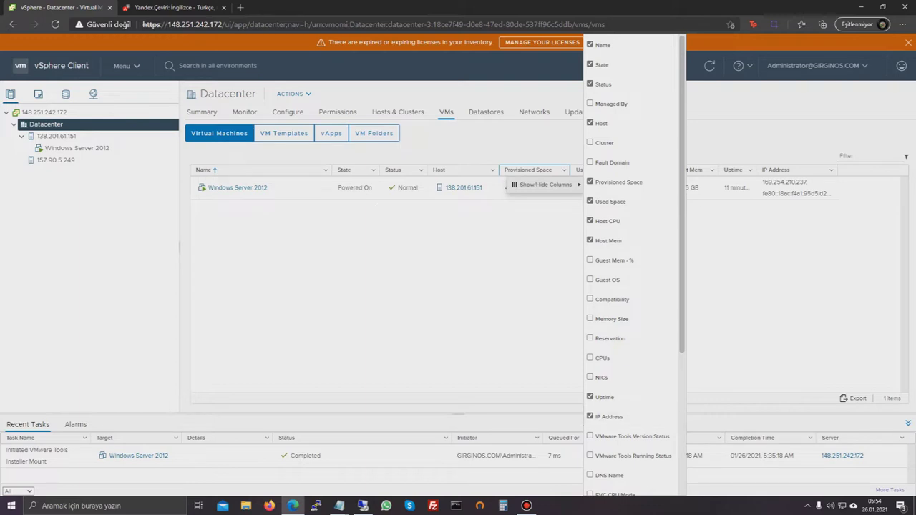
{"action": "left_click", "coordinate": [745, 272]}
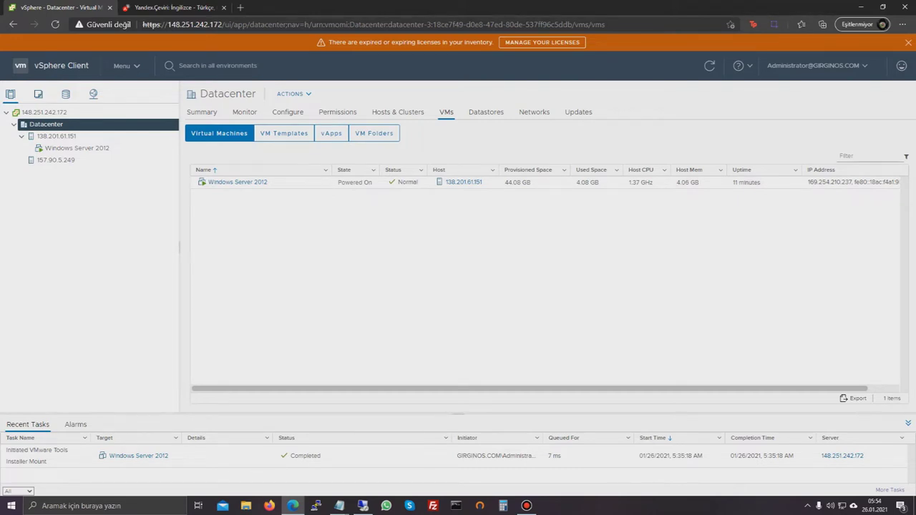
{"action": "left_click", "coordinate": [76, 149]}
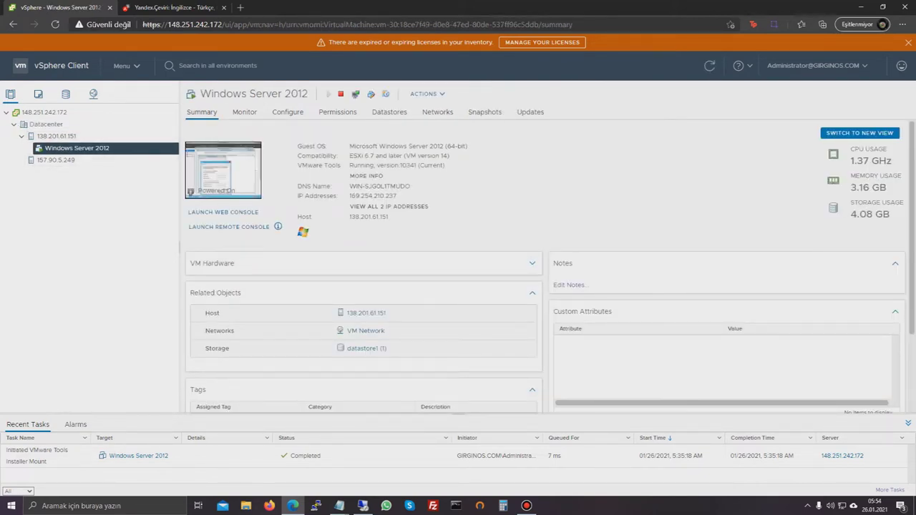
Step: Migrate Windows Server 2012 with 'Change both compute resource and storage', targeting host 157.90.5.249
{"action": "left_click_drag", "start_coordinate": [77, 147], "coordinate": [68, 169]}
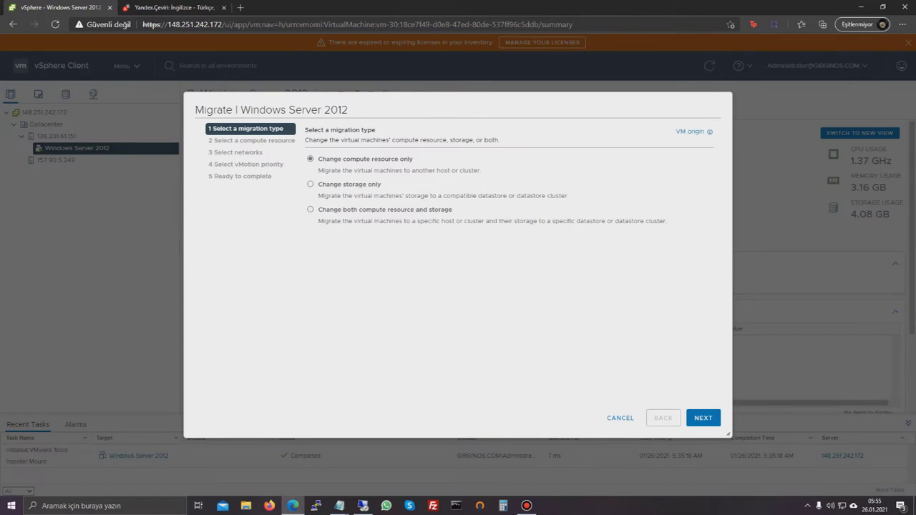
{"action": "key", "text": "Escape"}
{"action": "right_click", "coordinate": [78, 148]}
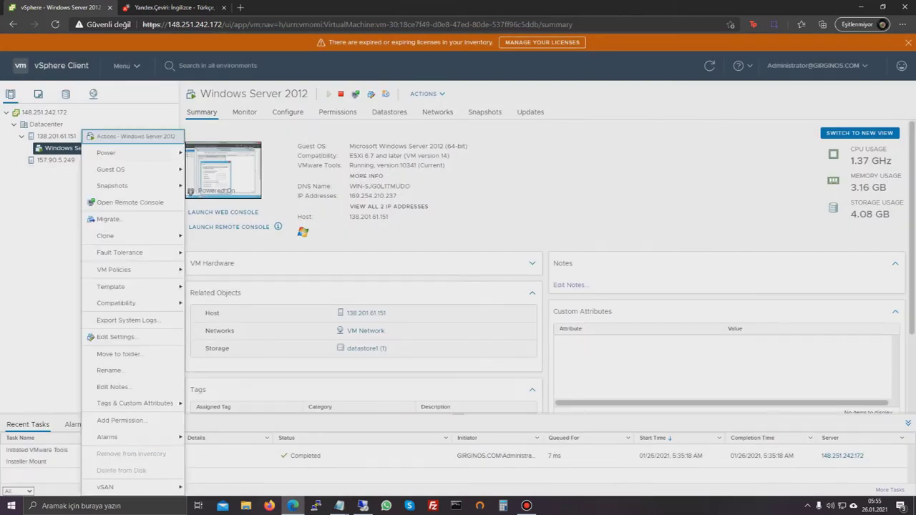
{"action": "left_click", "coordinate": [101, 218]}
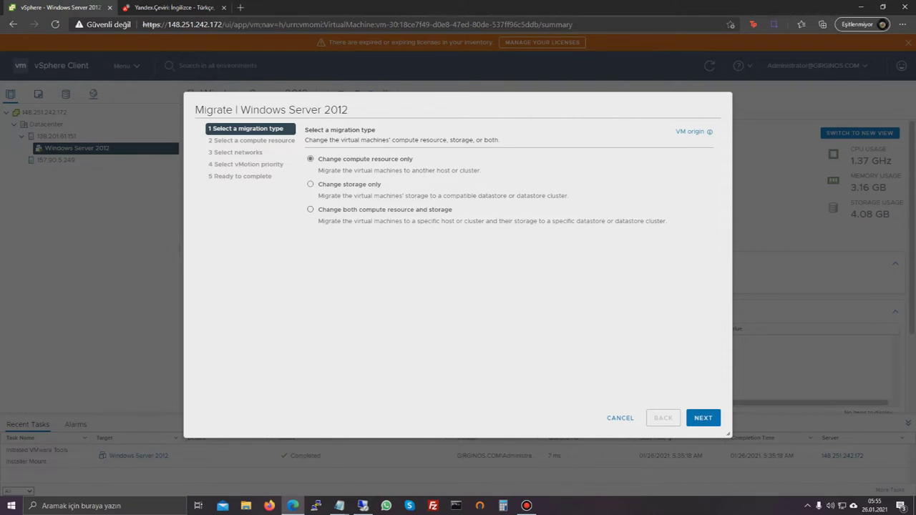
{"action": "left_click", "coordinate": [311, 210]}
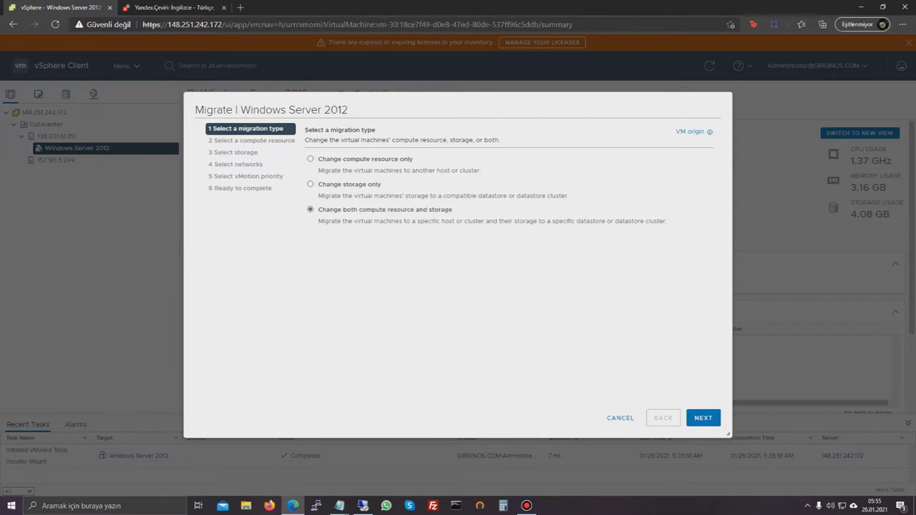
{"action": "left_click", "coordinate": [703, 418]}
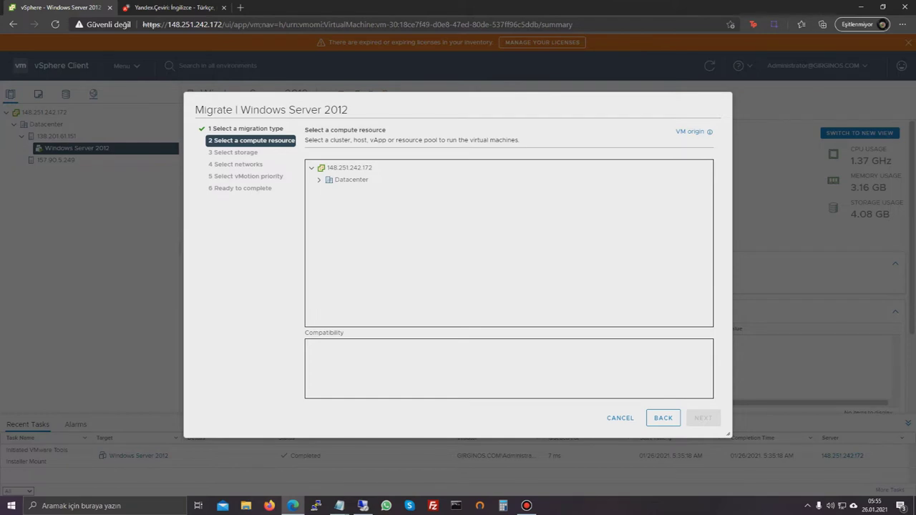
{"action": "left_click", "coordinate": [319, 180]}
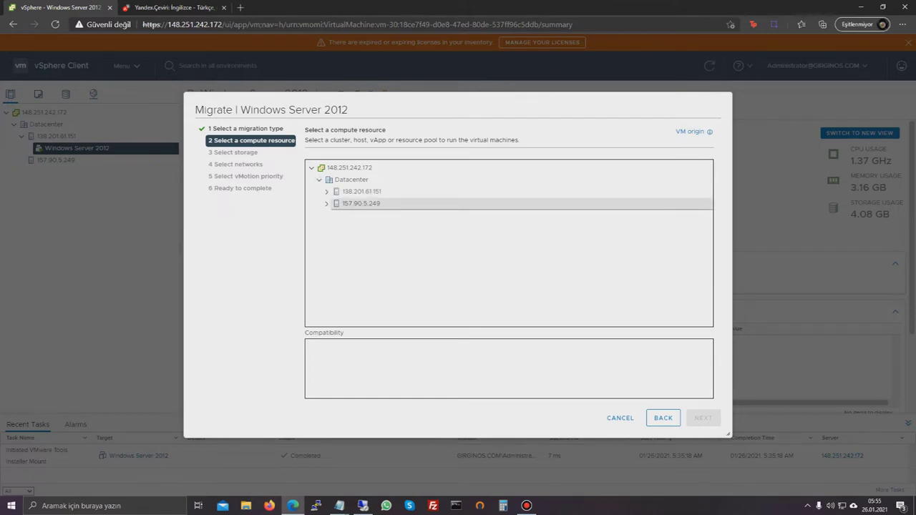
{"action": "left_click", "coordinate": [362, 204]}
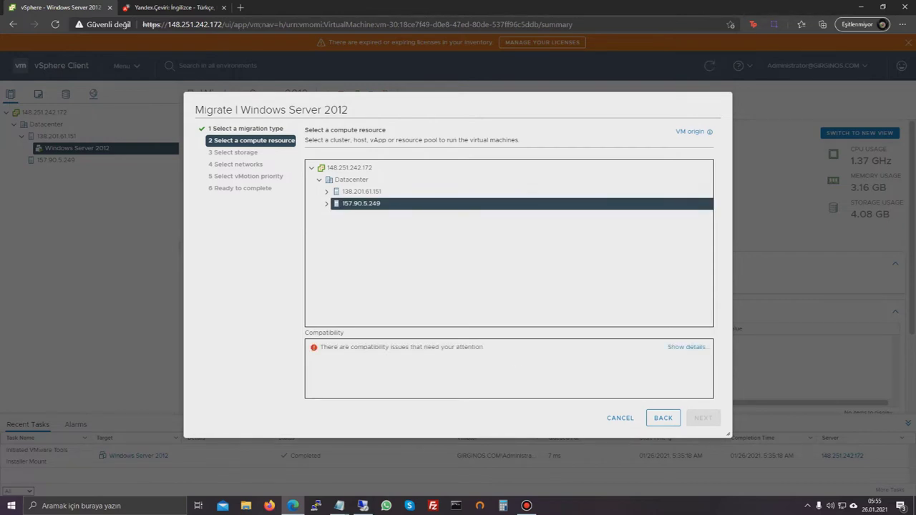
Step: Read the three compatibility issues, including the vMotion interface one, then close them and cancel migrating
{"action": "left_click", "coordinate": [673, 347]}
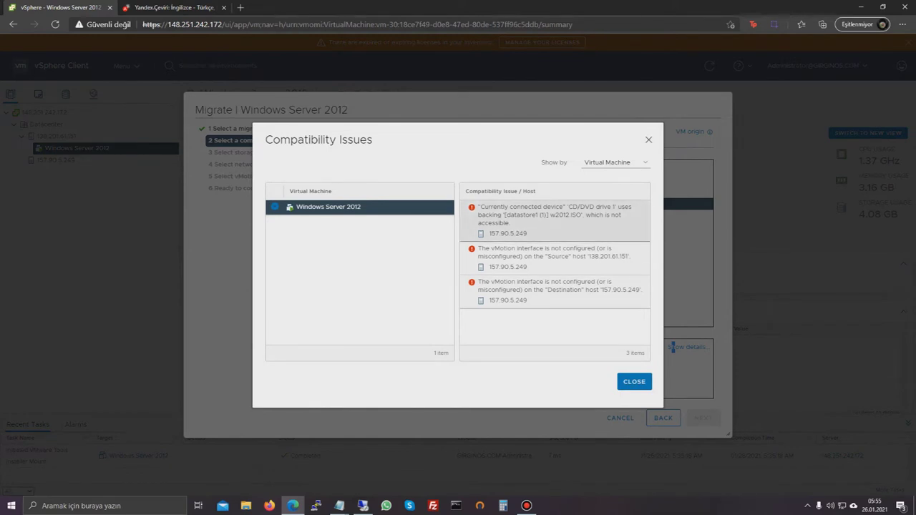
{"action": "left_click_drag", "start_coordinate": [478, 207], "coordinate": [511, 223]}
{"action": "left_click_drag", "start_coordinate": [586, 215], "coordinate": [478, 207]}
{"action": "left_click_drag", "start_coordinate": [548, 214], "coordinate": [489, 207]}
{"action": "left_click_drag", "start_coordinate": [529, 234], "coordinate": [489, 207]}
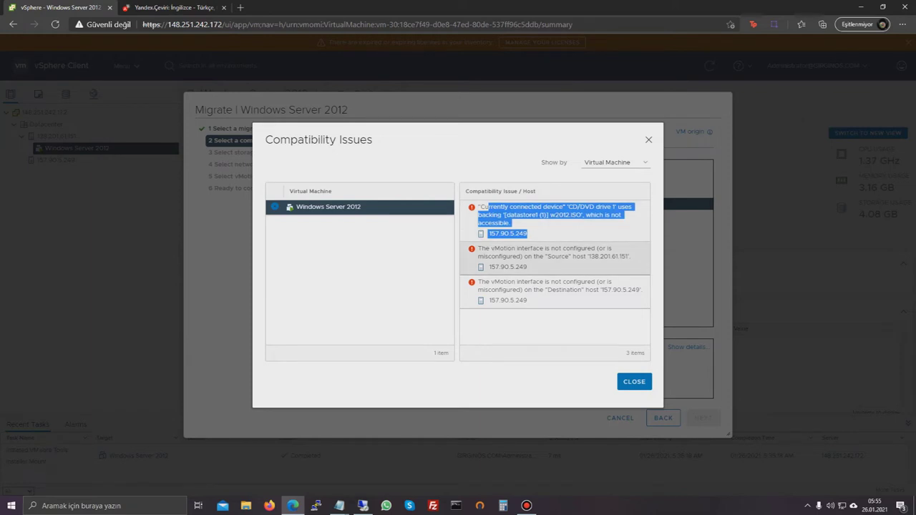
{"action": "left_click_drag", "start_coordinate": [478, 248], "coordinate": [528, 248]}
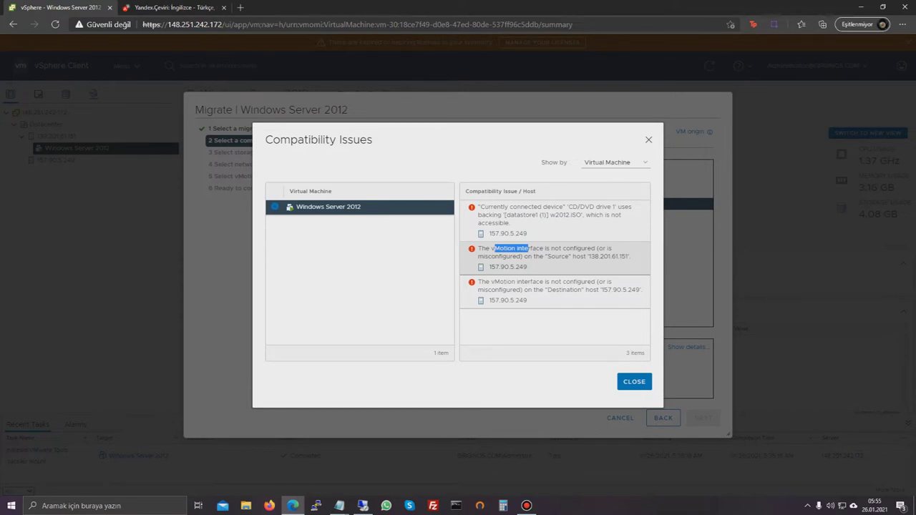
{"action": "left_click", "coordinate": [635, 382]}
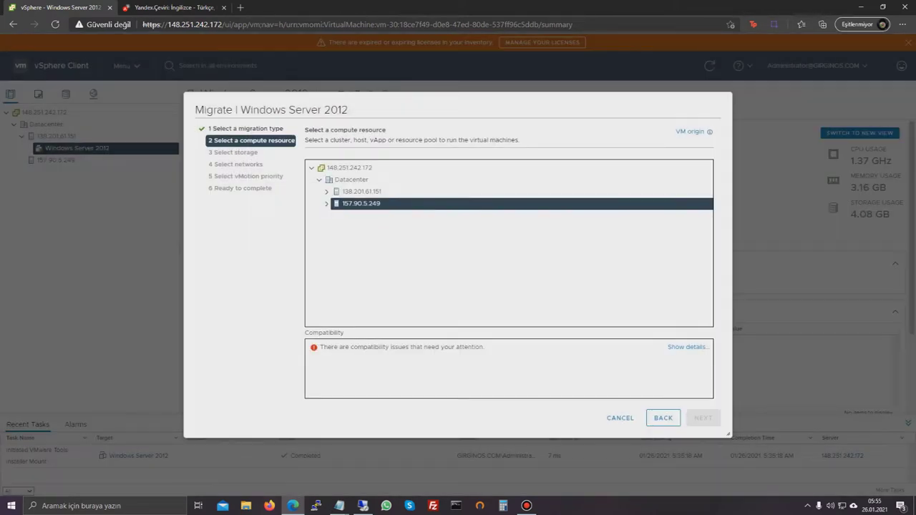
{"action": "left_click", "coordinate": [620, 419]}
Step: In Windows Server 2012's Edit Settings, mark CD/DVD drive 1 for removal and click OK
{"action": "right_click", "coordinate": [76, 147]}
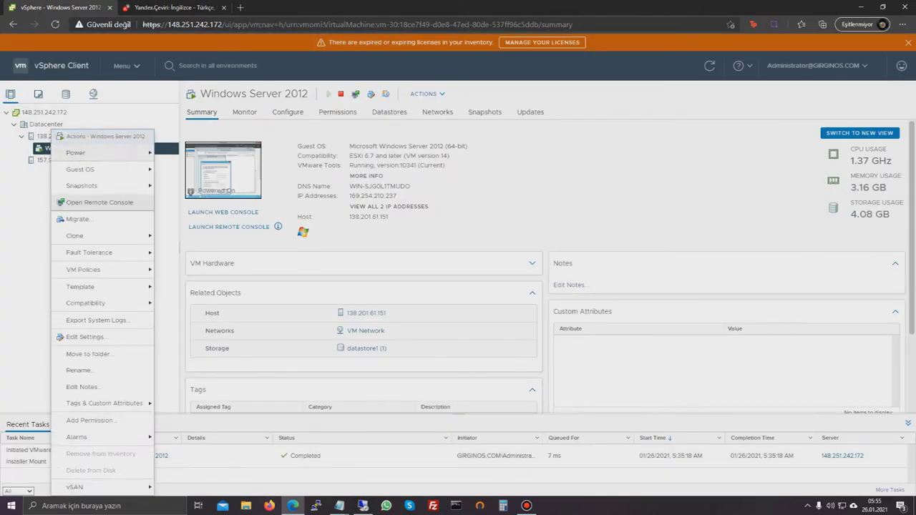
{"action": "left_click", "coordinate": [78, 321]}
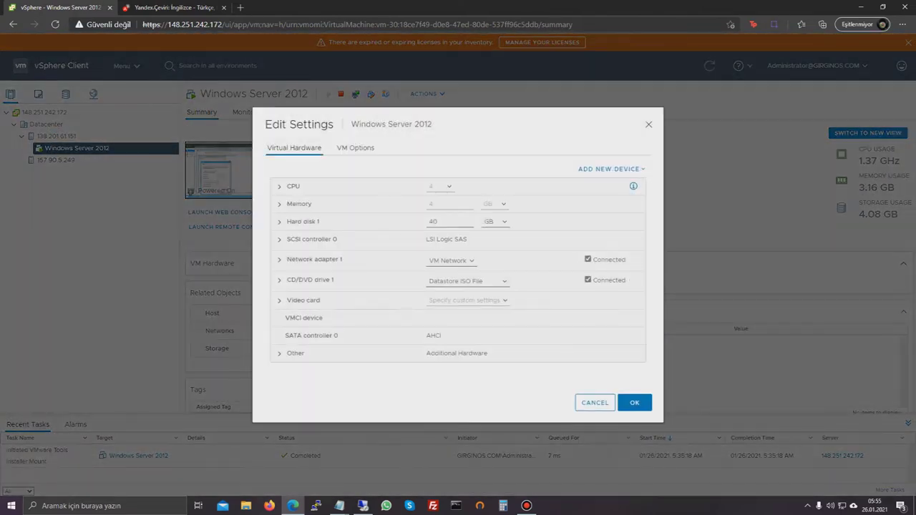
{"action": "left_click", "coordinate": [634, 280]}
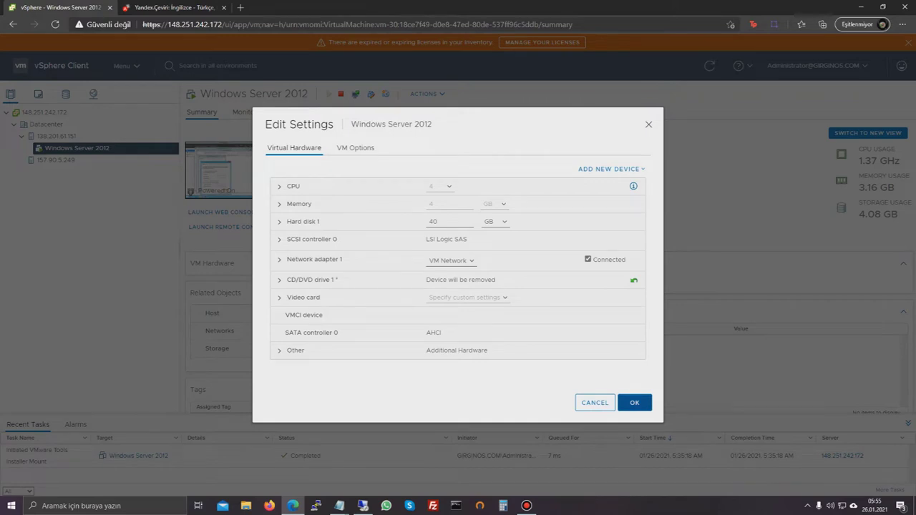
{"action": "left_click", "coordinate": [634, 402]}
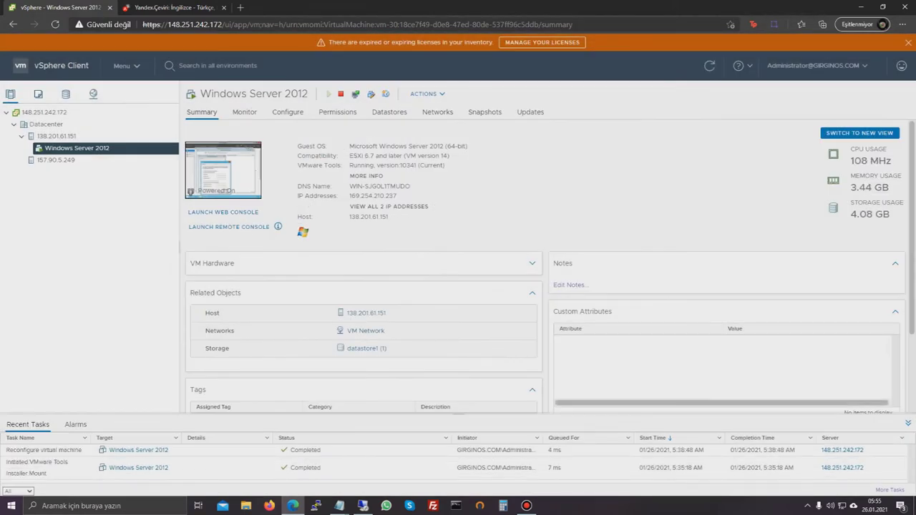
Step: Enable vMotion on the vmk0 VMkernel adapter of host 138.201.61.151
{"action": "left_click", "coordinate": [57, 136]}
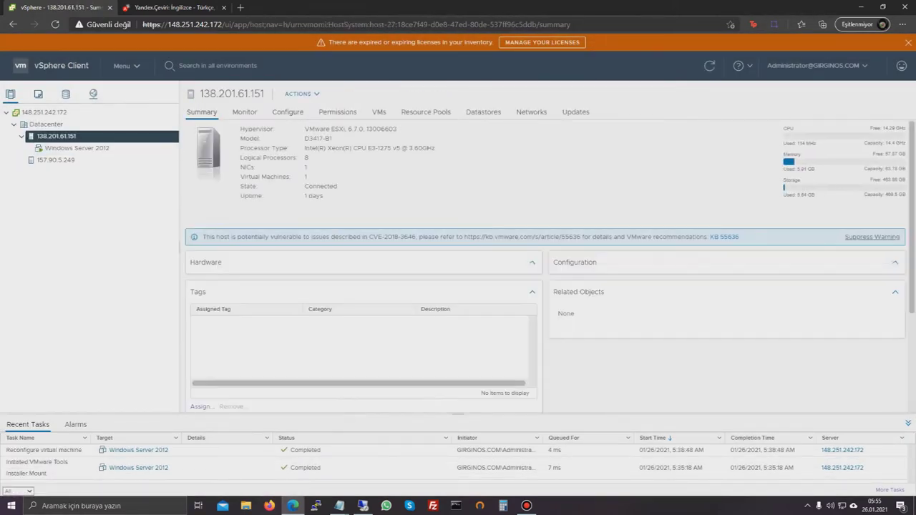
{"action": "left_click", "coordinate": [288, 112]}
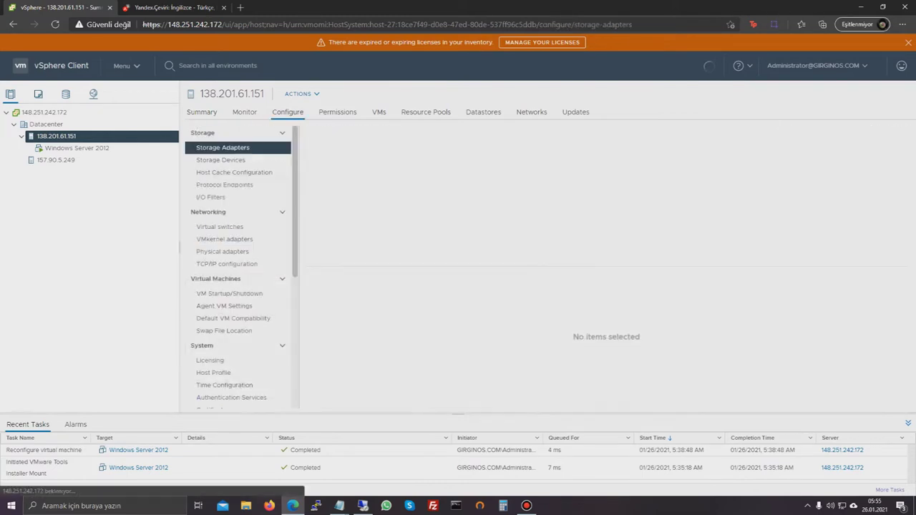
{"action": "left_click", "coordinate": [220, 226]}
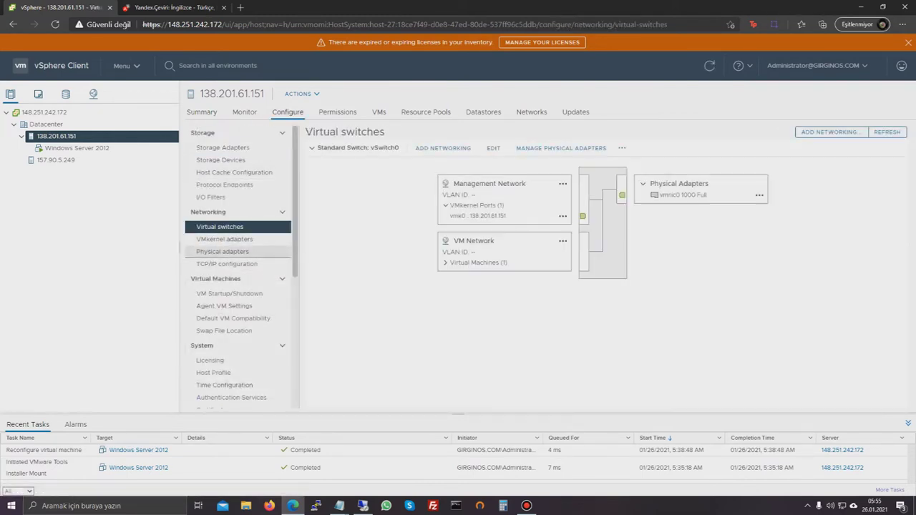
{"action": "left_click", "coordinate": [227, 264]}
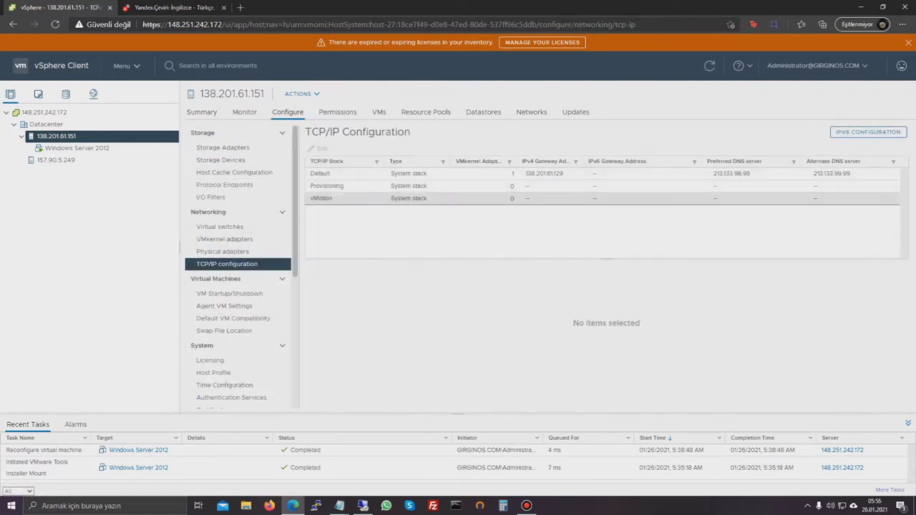
{"action": "left_click", "coordinate": [225, 240]}
{"action": "left_click", "coordinate": [331, 174]}
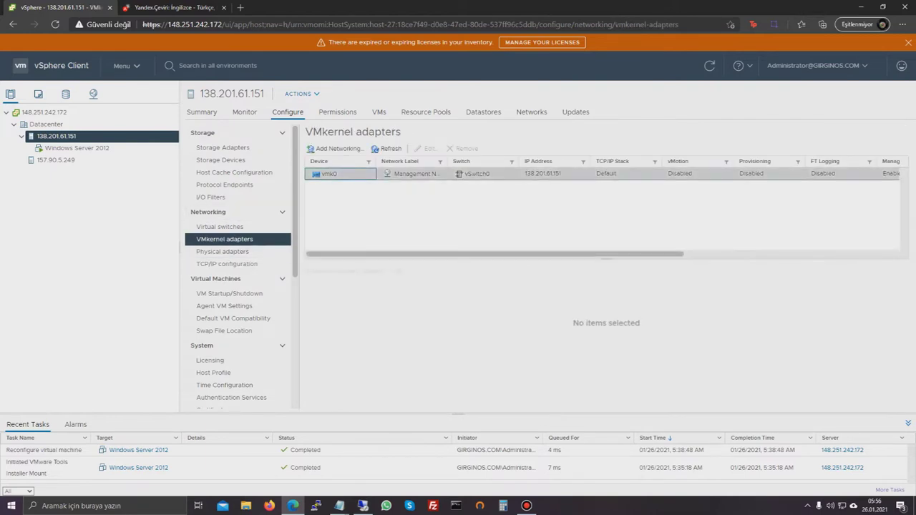
{"action": "left_click", "coordinate": [428, 148]}
{"action": "left_click", "coordinate": [457, 229]}
{"action": "left_click", "coordinate": [637, 377]}
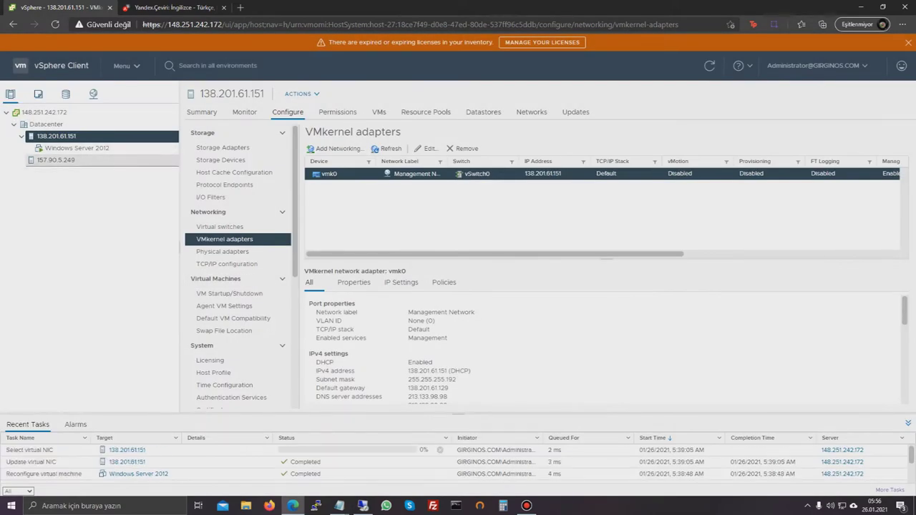
Step: Enable vMotion on vmk0 of host 157.90.5.249, then drag Windows Server 2012 onto that host
{"action": "left_click", "coordinate": [56, 160]}
{"action": "left_click", "coordinate": [331, 174]}
{"action": "left_click", "coordinate": [428, 149]}
{"action": "left_click", "coordinate": [457, 228]}
{"action": "left_click", "coordinate": [636, 377]}
{"action": "left_click", "coordinate": [76, 147]}
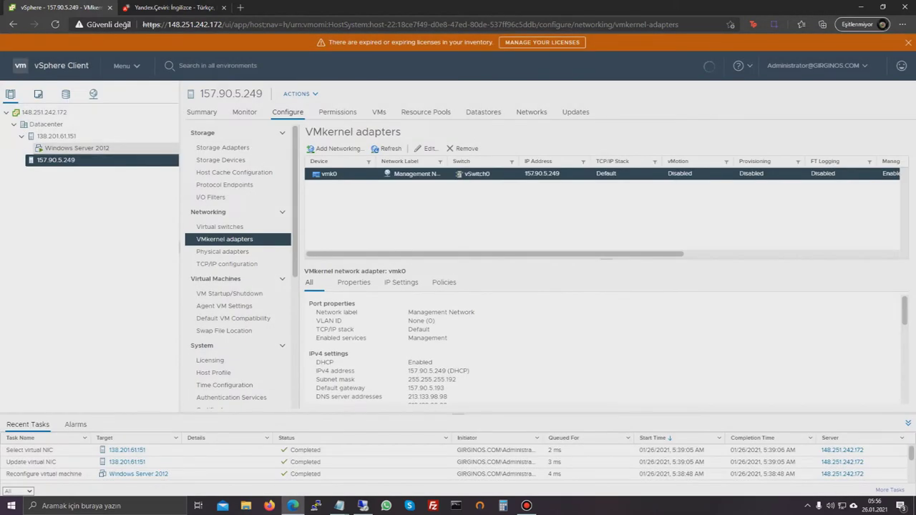
{"action": "left_click_drag", "start_coordinate": [77, 148], "coordinate": [58, 160]}
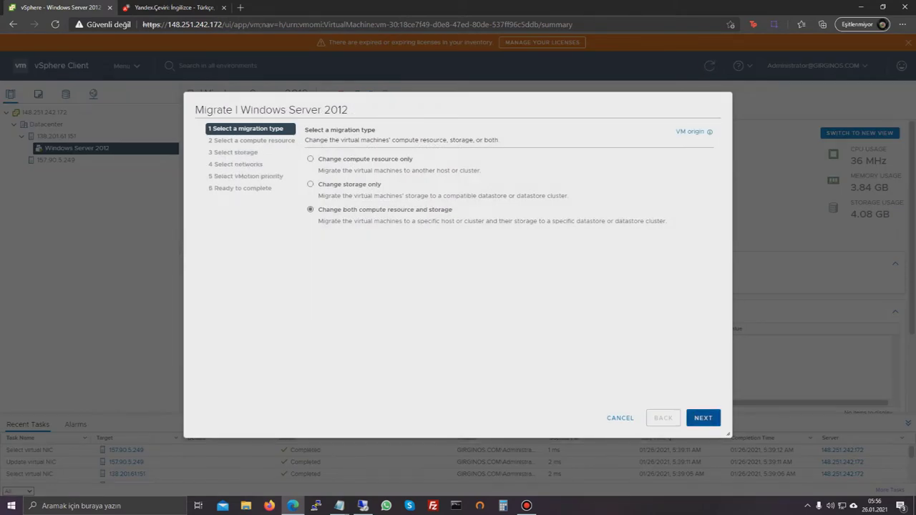
Step: Migrate Windows Server 2012 to host 157.90.5.249 with datastore1, VM Network and high-priority vMotion
{"action": "left_click", "coordinate": [703, 418]}
{"action": "left_click_drag", "start_coordinate": [419, 348], "coordinate": [330, 332]}
{"action": "left_click", "coordinate": [401, 348]}
{"action": "triple_click", "coordinate": [401, 348]}
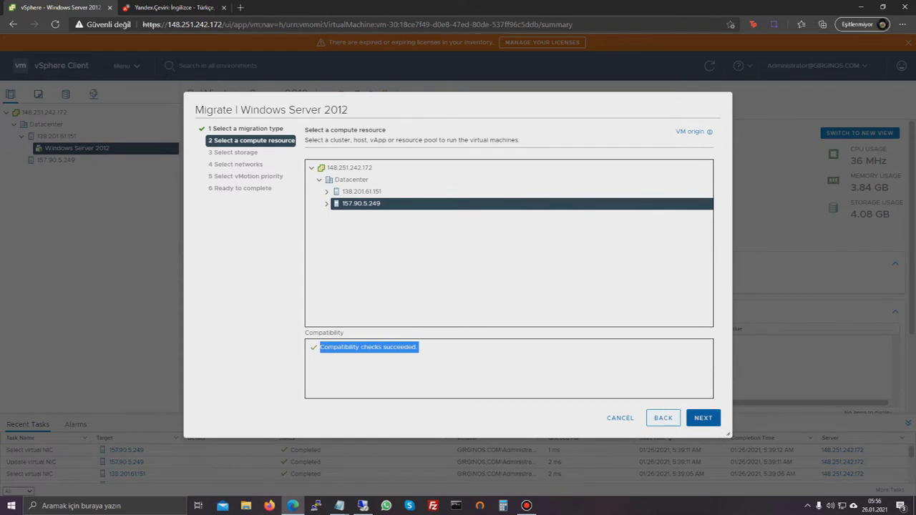
{"action": "left_click", "coordinate": [703, 418]}
{"action": "key", "text": "Return"}
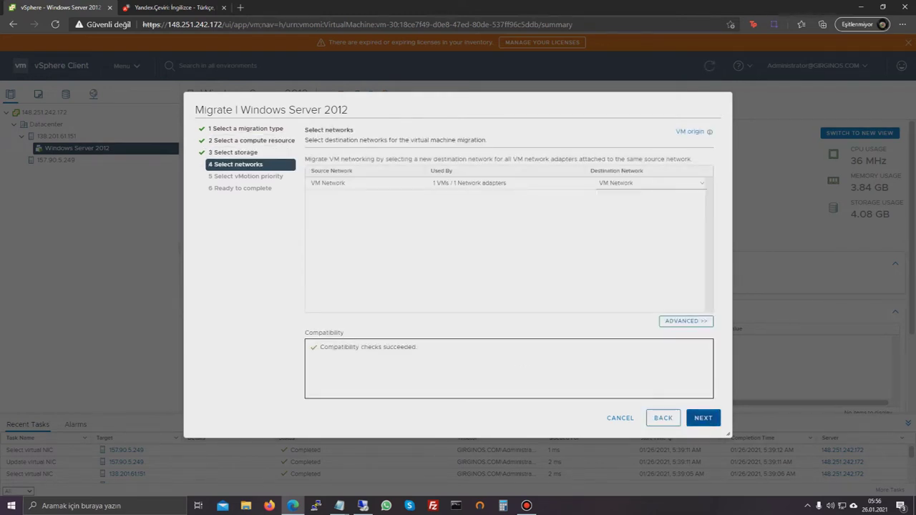
{"action": "key", "text": "Return"}
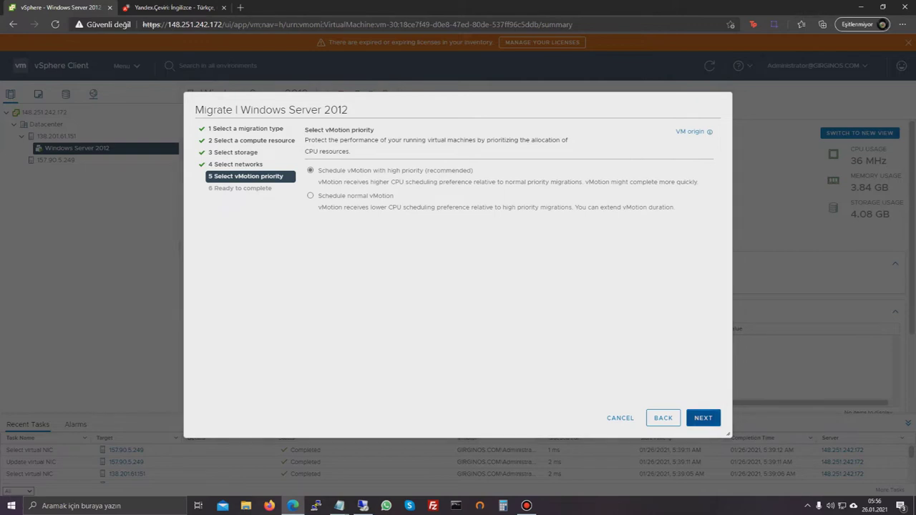
{"action": "key", "text": "Return"}
{"action": "key", "text": "Return"}
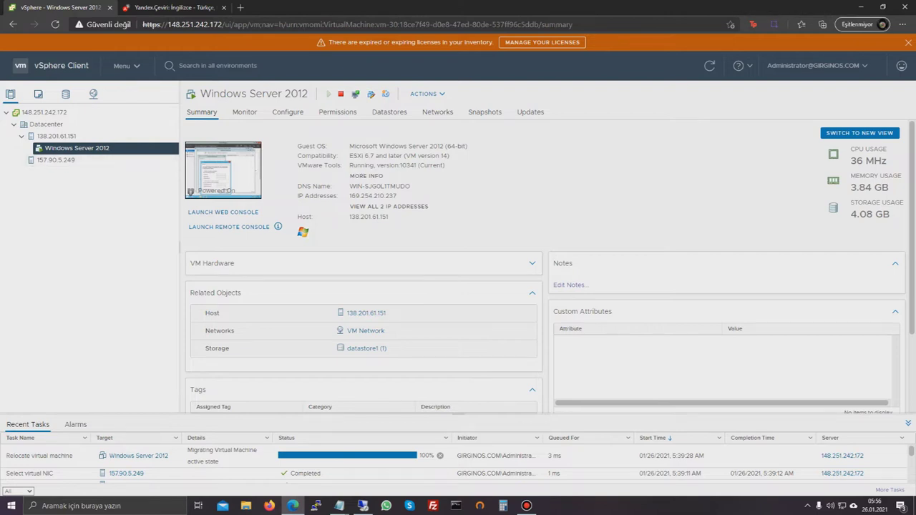
Step: Open the VM's Monitor > Performance Overview charts, then the Advanced charts
{"action": "right_click", "coordinate": [126, 148]}
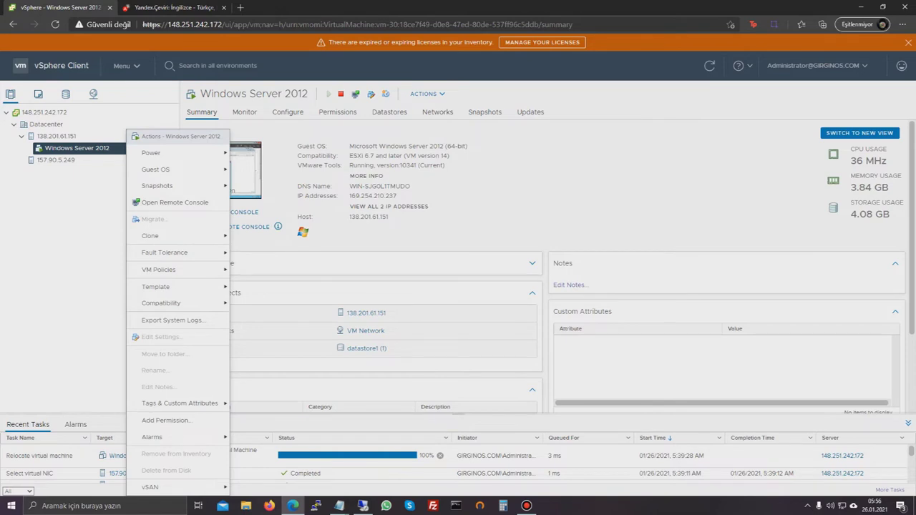
{"action": "key", "text": "Escape"}
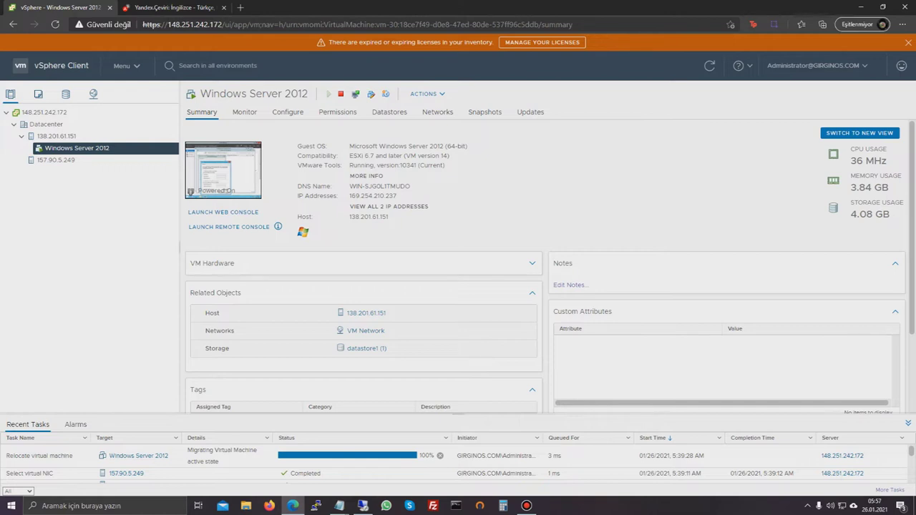
{"action": "left_click", "coordinate": [245, 113]}
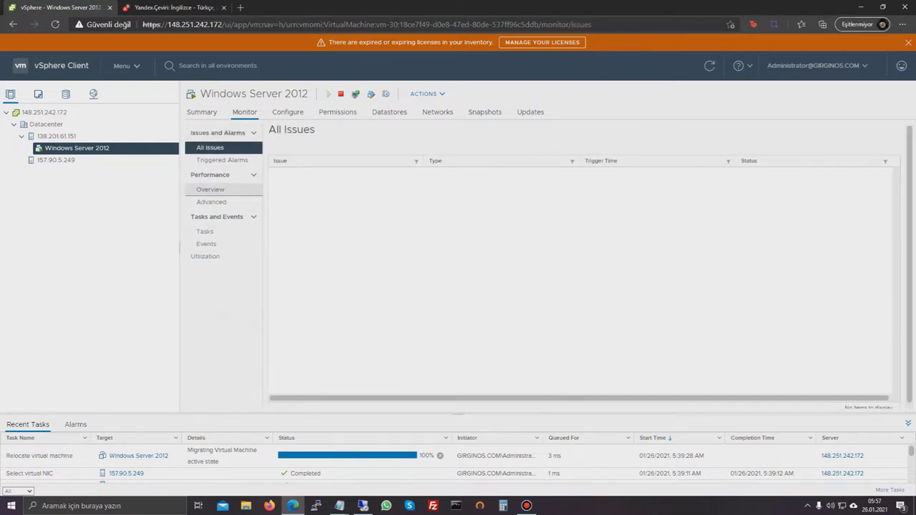
{"action": "left_click", "coordinate": [210, 190]}
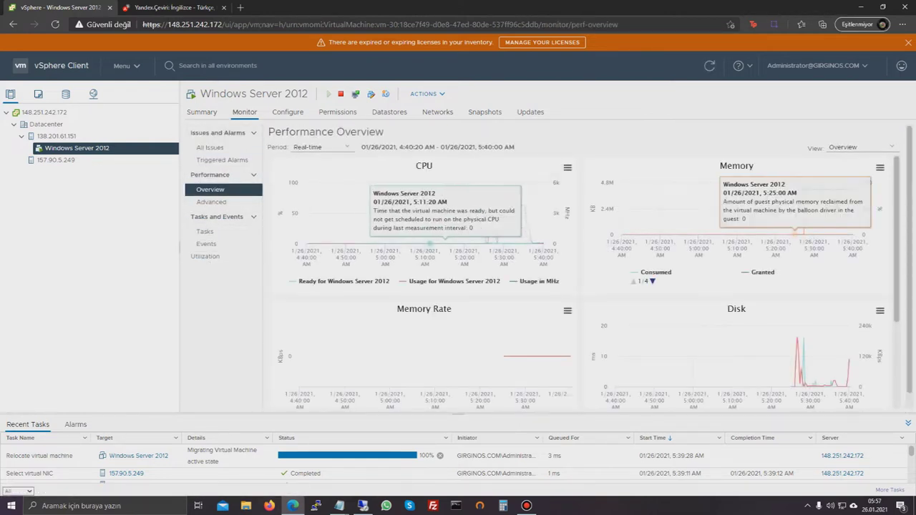
{"action": "scroll", "coordinate": [430, 215], "scroll_direction": "down", "scroll_amount": 2}
{"action": "left_click", "coordinate": [212, 202]}
Step: Switch the Advanced chart view to Network, then Disk, and open the VM's Tasks
{"action": "left_click", "coordinate": [834, 144]}
{"action": "left_click", "coordinate": [820, 206]}
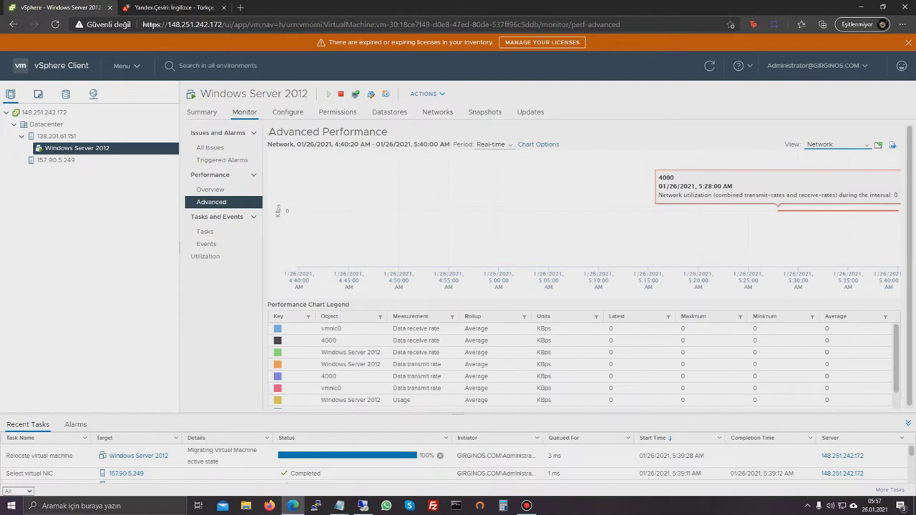
{"action": "left_click", "coordinate": [838, 144]}
{"action": "left_click", "coordinate": [814, 189]}
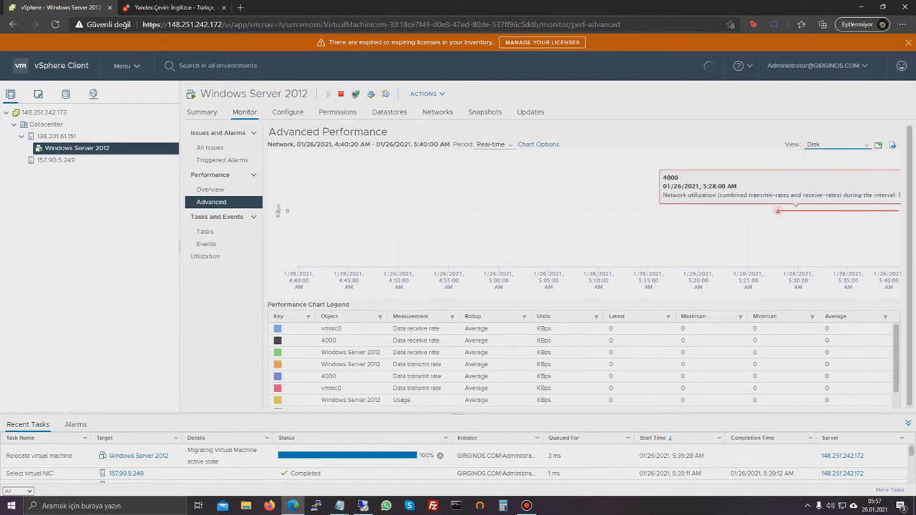
{"action": "left_click", "coordinate": [837, 144]}
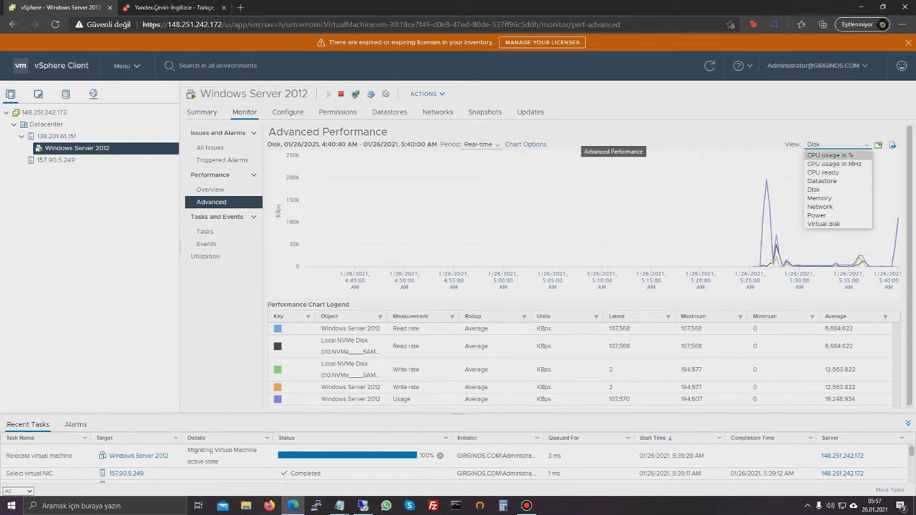
{"action": "left_click", "coordinate": [205, 231]}
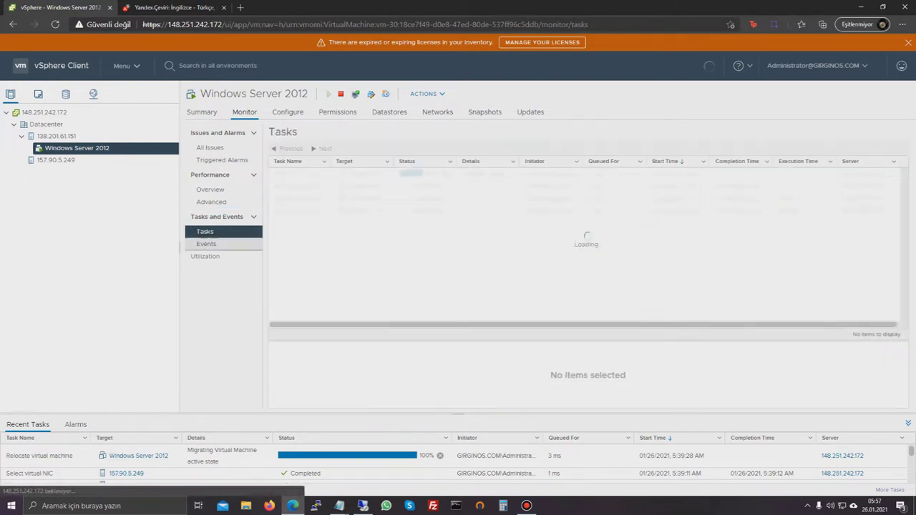
Step: Widen the task list's Status and Target columns, then browse the VM's Events log
{"action": "left_click_drag", "start_coordinate": [457, 161], "coordinate": [504, 161]}
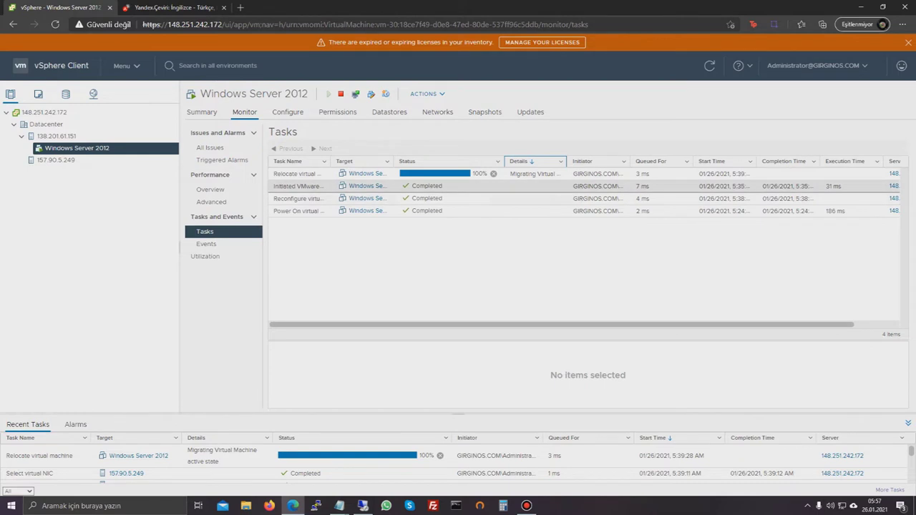
{"action": "left_click_drag", "start_coordinate": [393, 162], "coordinate": [469, 161]}
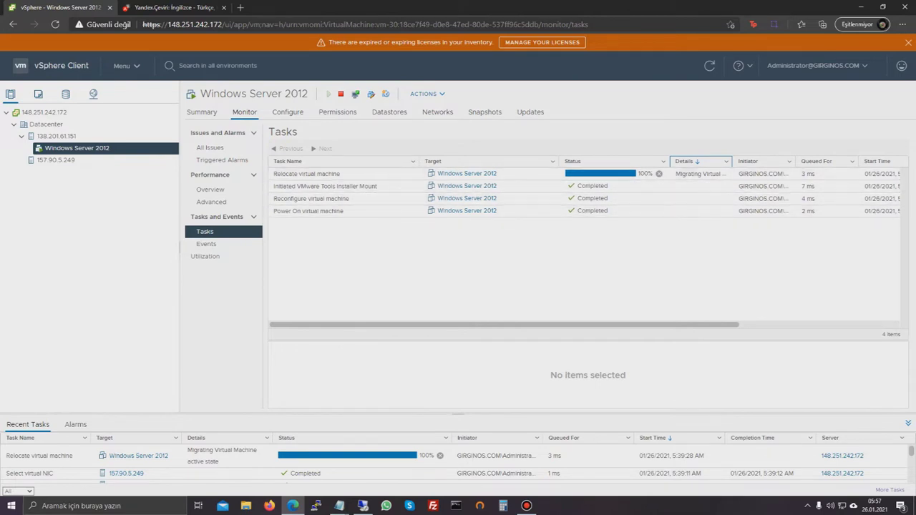
{"action": "left_click", "coordinate": [206, 244]}
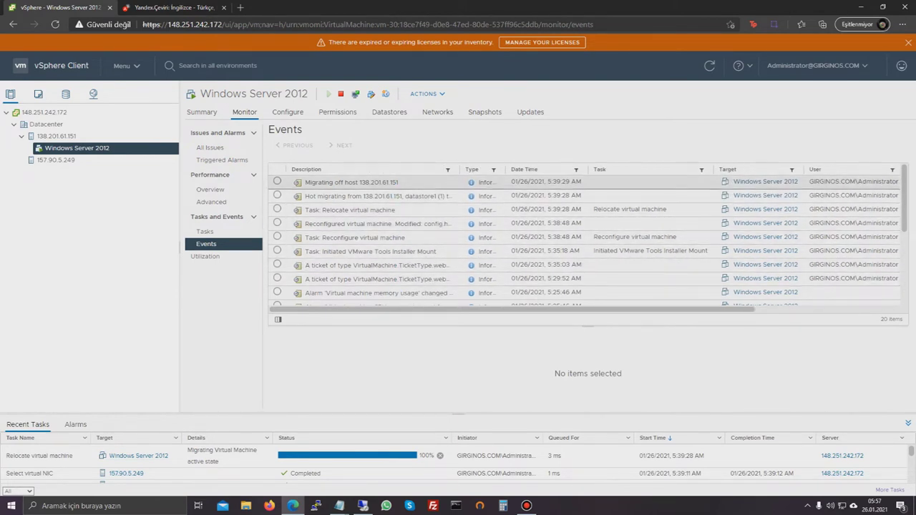
{"action": "scroll", "coordinate": [584, 243], "scroll_direction": "down", "scroll_amount": 5}
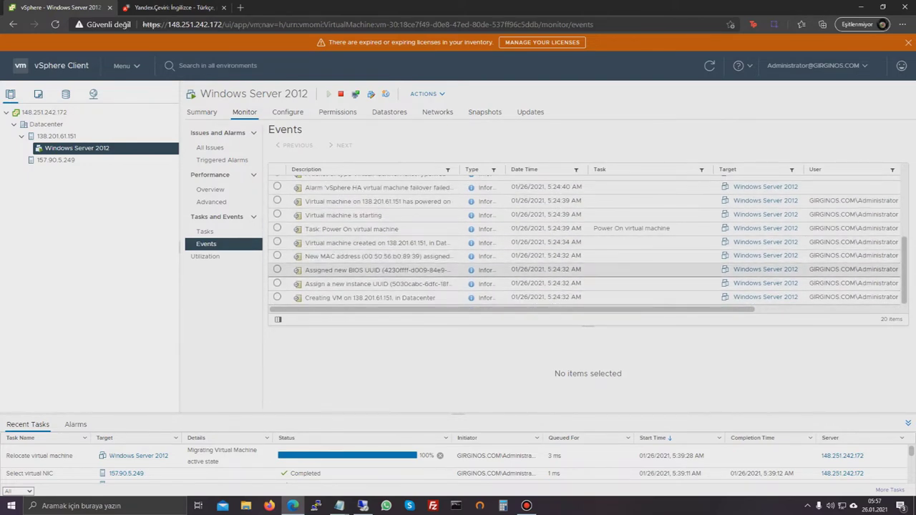
{"action": "scroll", "coordinate": [588, 241], "scroll_direction": "up", "scroll_amount": 1}
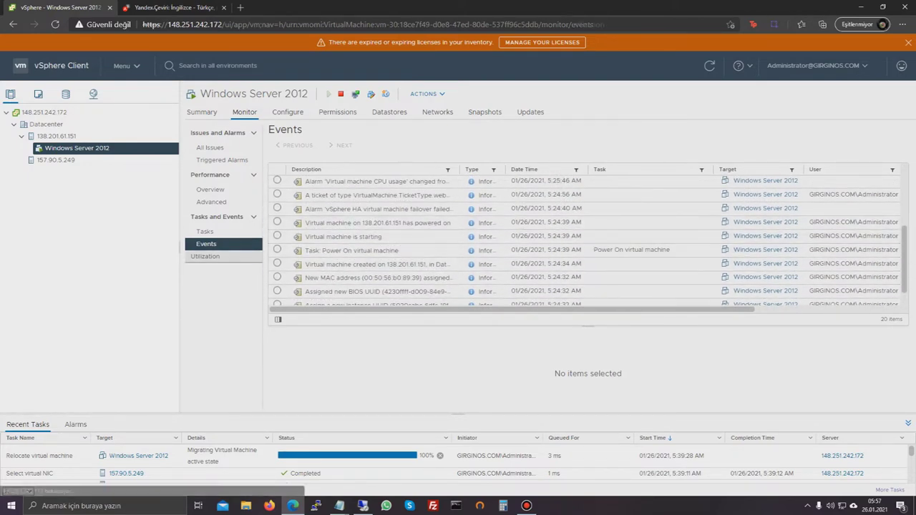
Step: Check the VM's Utilization, Snapshots and Networks, ending on Datastores showing datastore1
{"action": "left_click", "coordinate": [206, 256]}
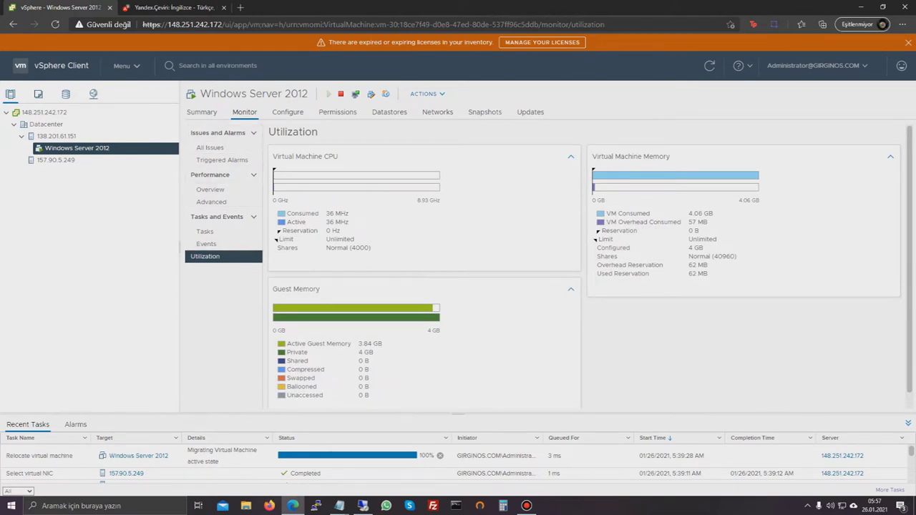
{"action": "left_click", "coordinate": [485, 111]}
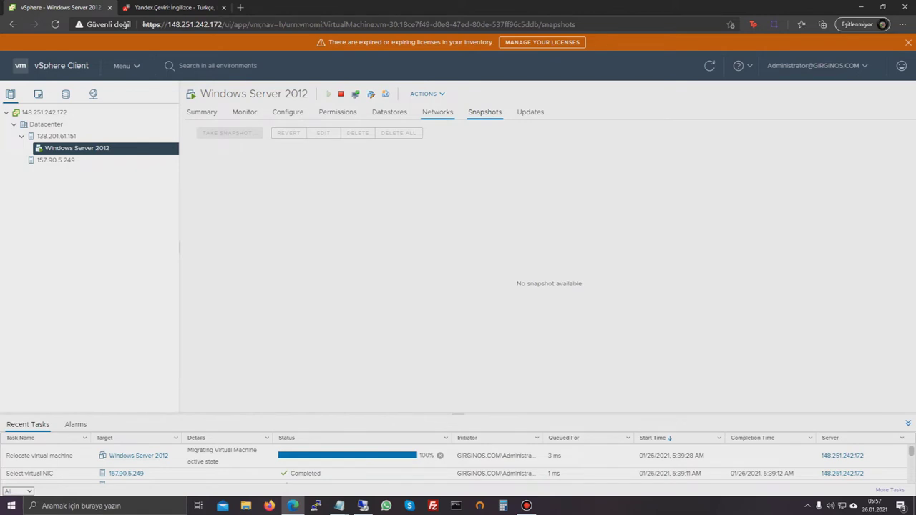
{"action": "left_click", "coordinate": [438, 111]}
{"action": "left_click", "coordinate": [389, 112]}
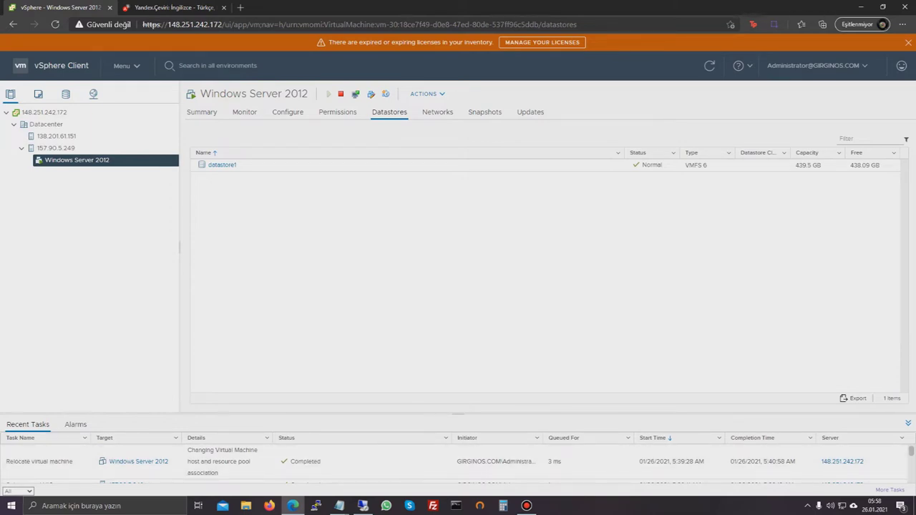
Step: Clone Windows Server 2012 as 'yeni windows server 2012' onto host 138.201.61.151
{"action": "right_click", "coordinate": [95, 160]}
{"action": "mouse_move", "coordinate": [143, 235]}
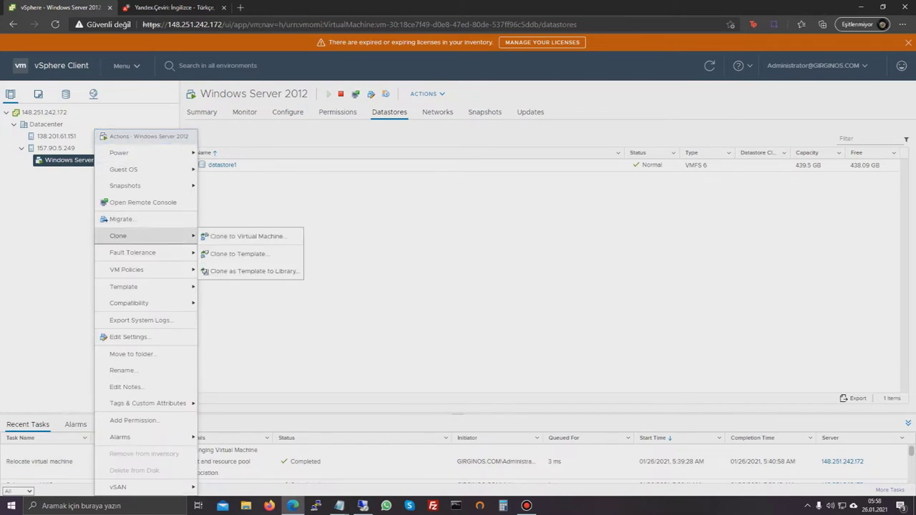
{"action": "left_click", "coordinate": [247, 237]}
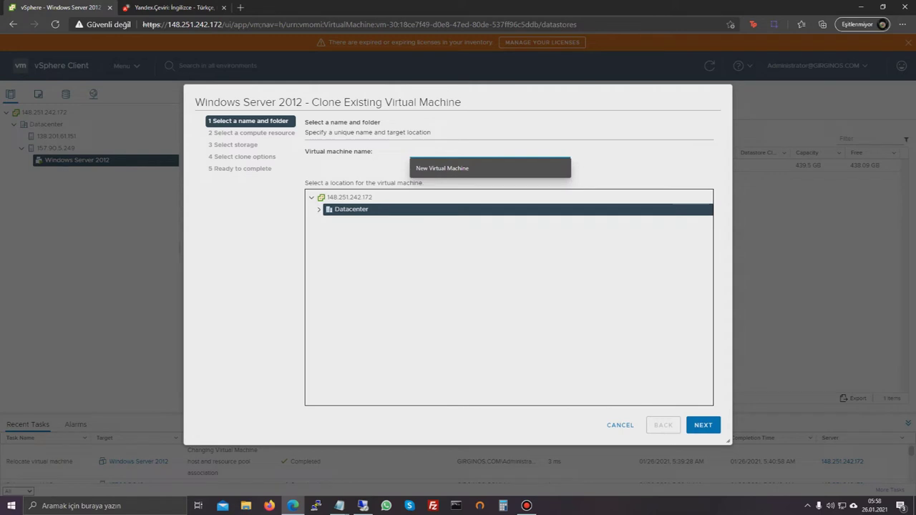
{"action": "type", "text": "yeni wind"}
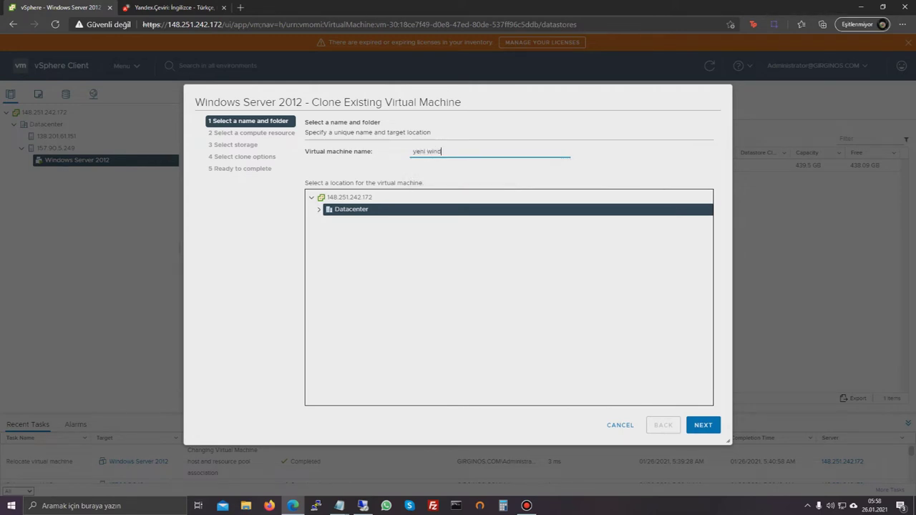
{"action": "type", "text": "ows server 2012"}
{"action": "left_click", "coordinate": [703, 425]}
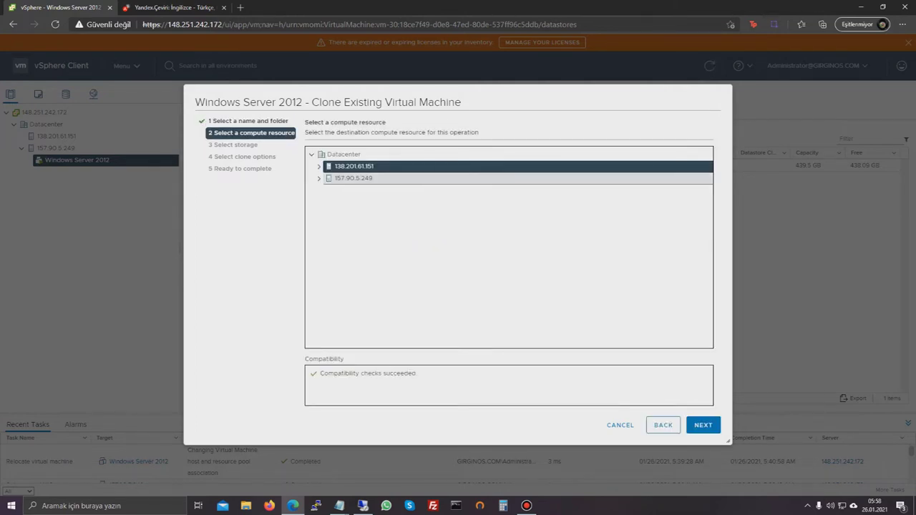
{"action": "key", "text": "Return"}
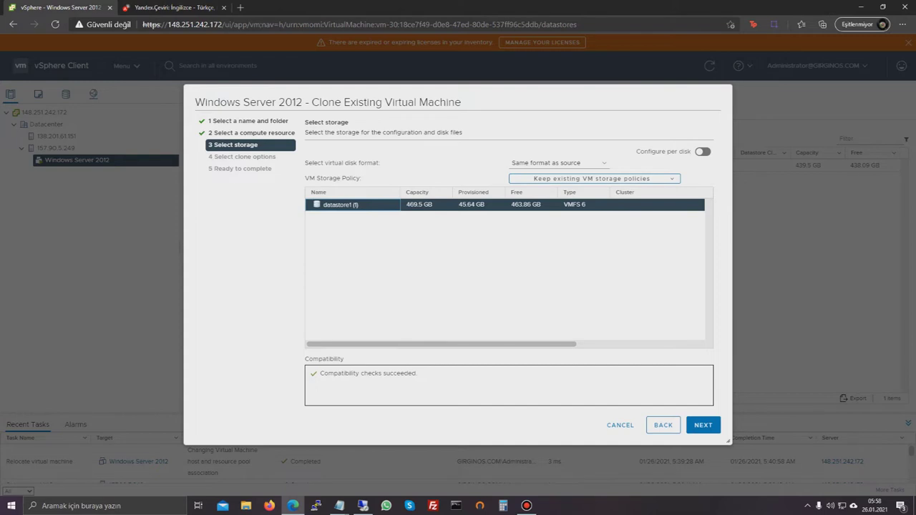
Step: Keep datastore1, then enable 'Customize this virtual machine's hardware' and 'Power on virtual machine after creation'
{"action": "key", "text": "Return"}
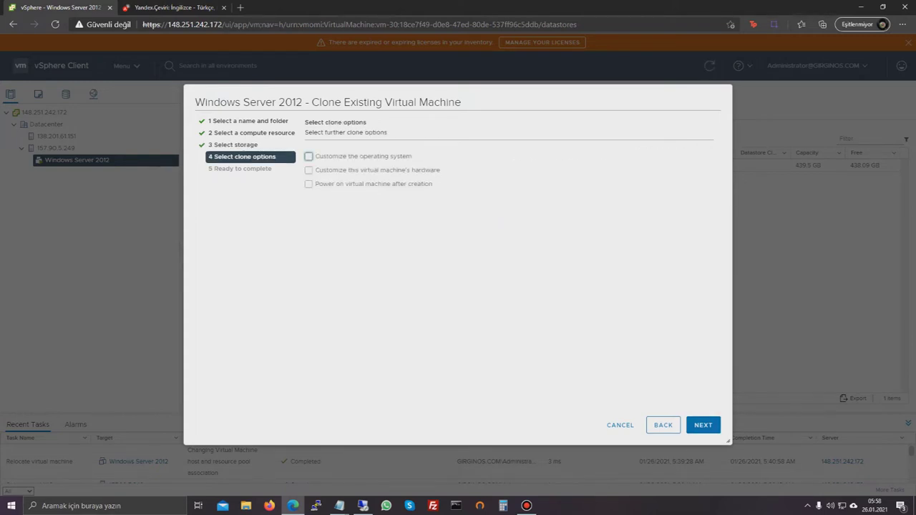
{"action": "double_click", "coordinate": [309, 156]}
{"action": "left_click", "coordinate": [309, 171]}
{"action": "left_click", "coordinate": [309, 184]}
{"action": "left_click", "coordinate": [310, 184]}
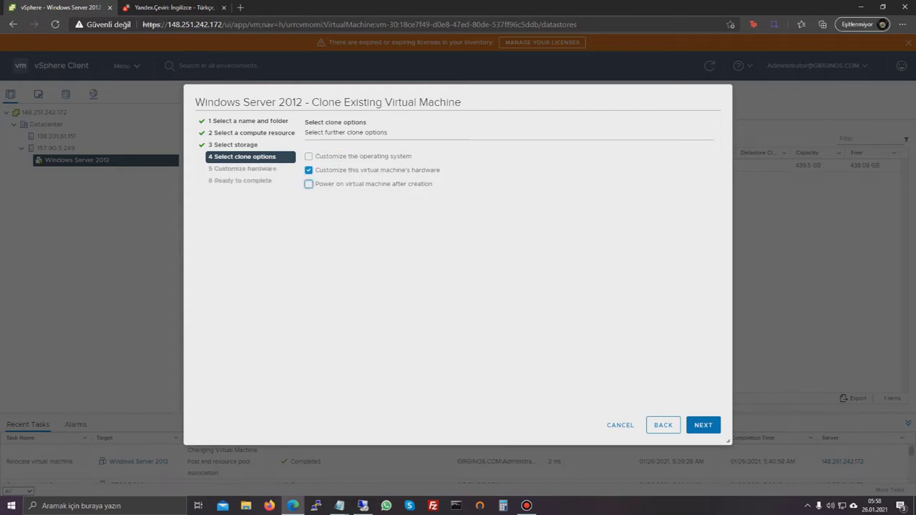
{"action": "left_click_drag", "start_coordinate": [442, 171], "coordinate": [315, 171]}
{"action": "left_click", "coordinate": [444, 229]}
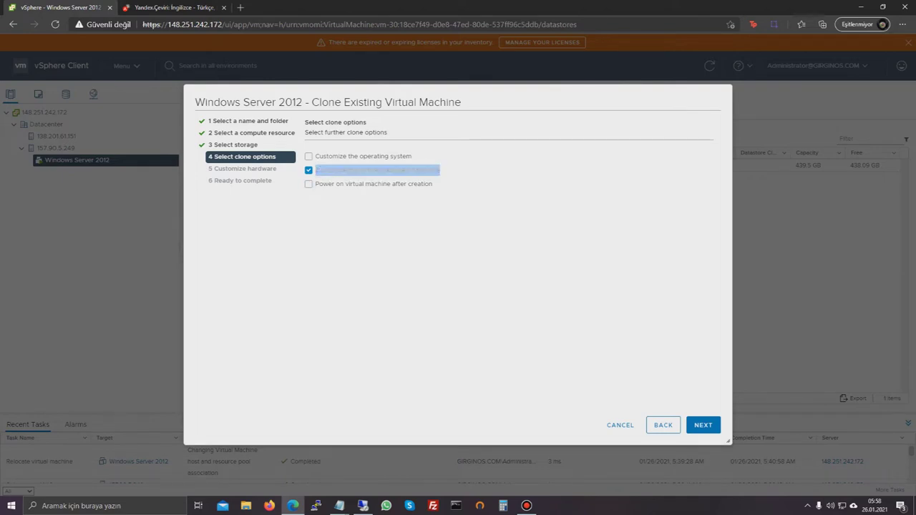
{"action": "left_click_drag", "start_coordinate": [442, 170], "coordinate": [315, 169]}
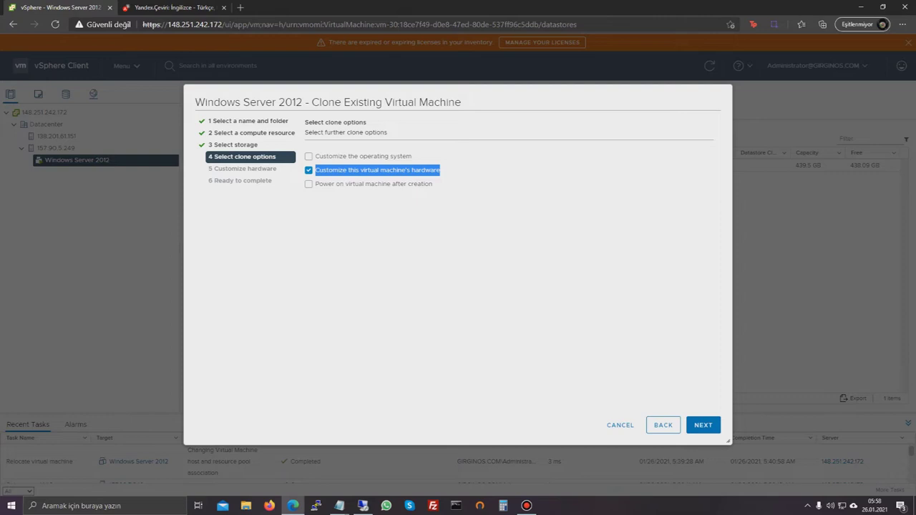
{"action": "left_click_drag", "start_coordinate": [435, 184], "coordinate": [315, 184]}
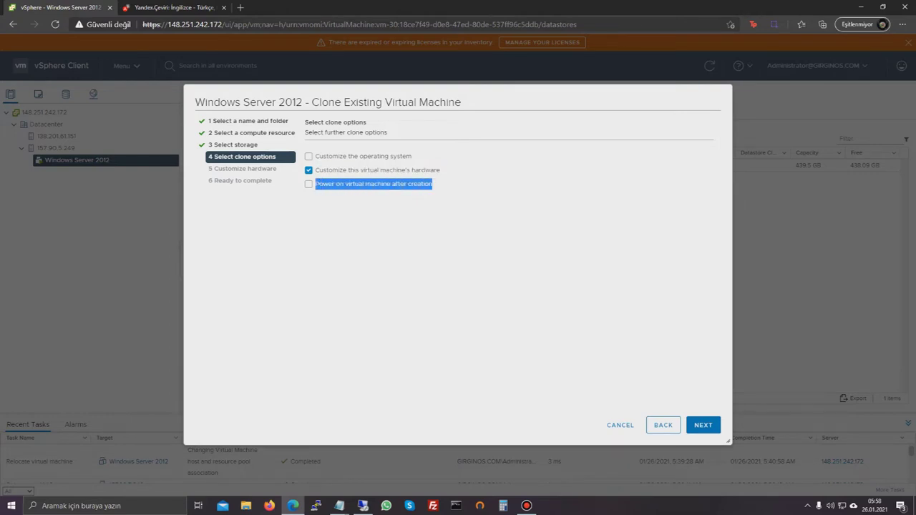
{"action": "left_click", "coordinate": [309, 184]}
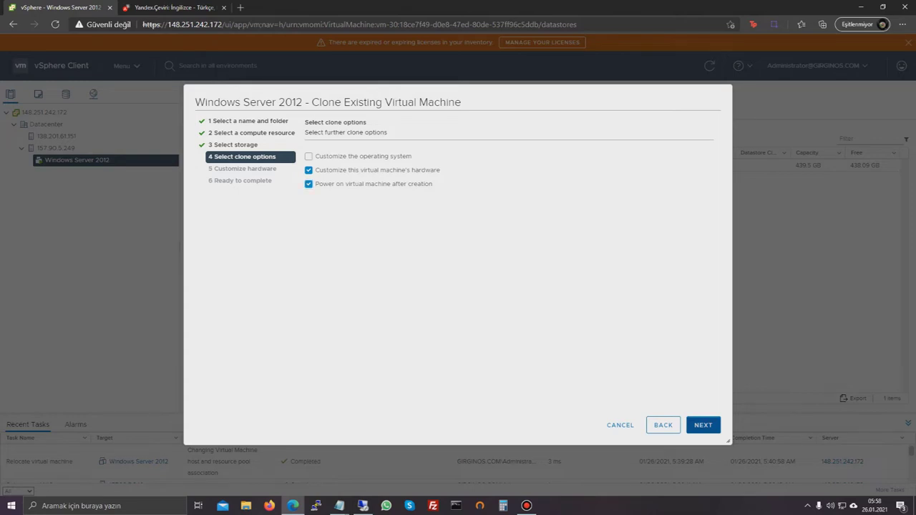
Step: Give the clone 8 CPUs and 16 GB memory, then finish the wizard to start cloning
{"action": "left_click", "coordinate": [704, 426]}
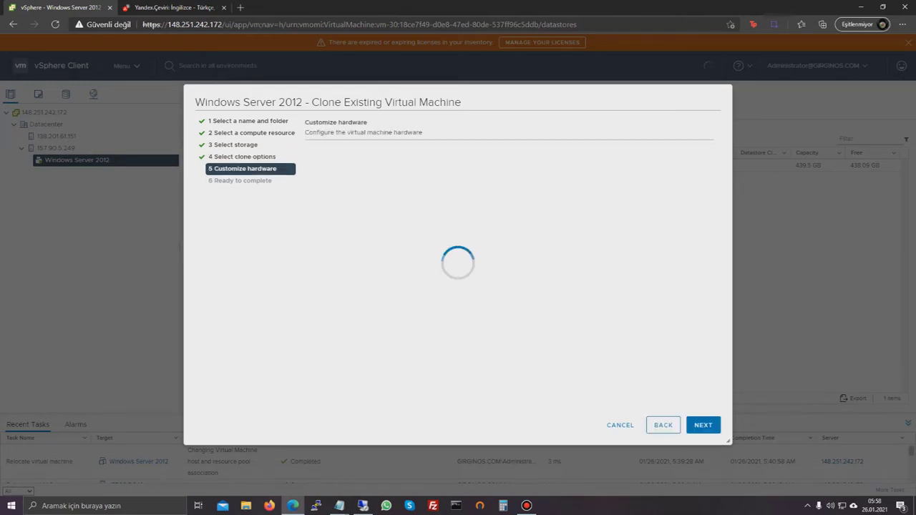
{"action": "left_click", "coordinate": [490, 194]}
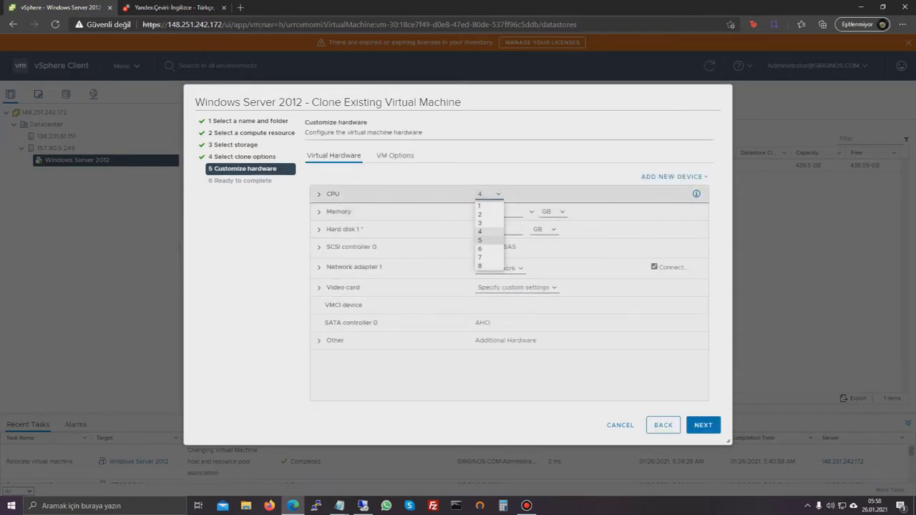
{"action": "left_click", "coordinate": [489, 267]}
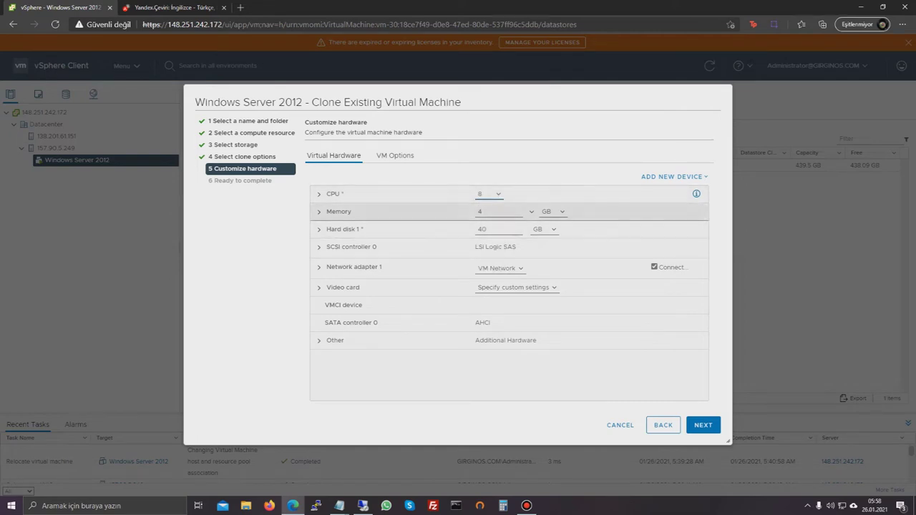
{"action": "left_click_drag", "start_coordinate": [490, 212], "coordinate": [475, 211]}
{"action": "type", "text": "16"}
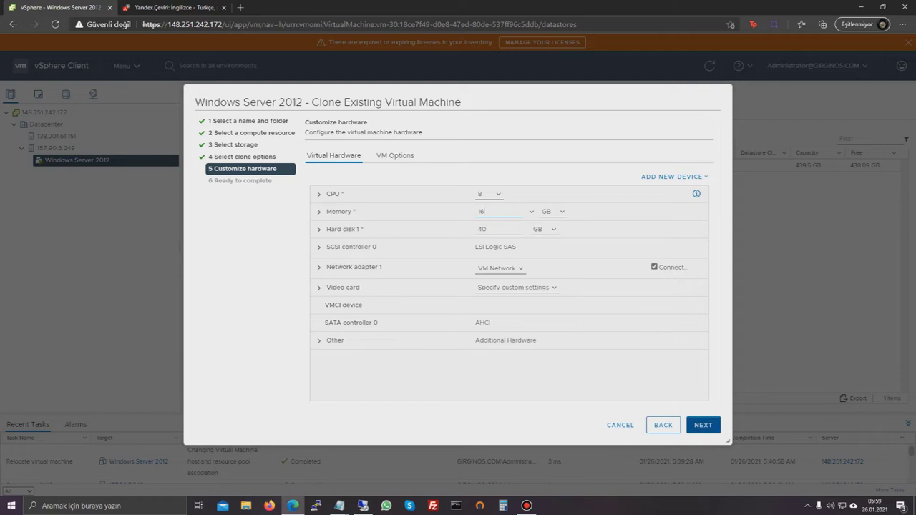
{"action": "left_click", "coordinate": [704, 425]}
{"action": "left_click", "coordinate": [704, 425]}
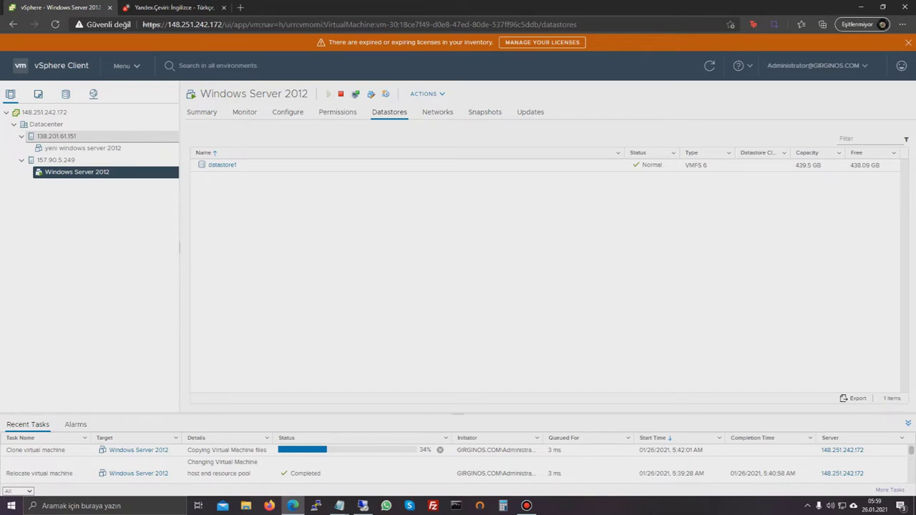
Step: Visit Administration > Roles from Shortcuts, then switch the client to the dark theme
{"action": "left_click", "coordinate": [61, 66]}
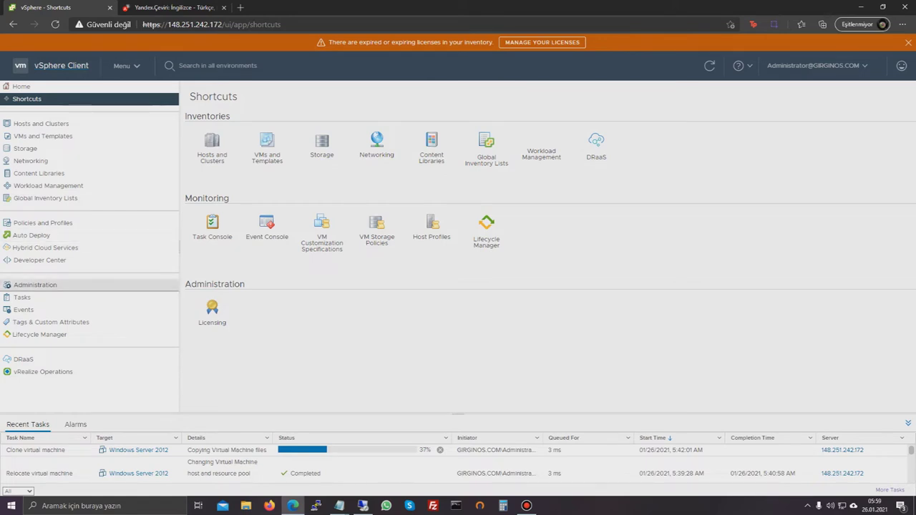
{"action": "left_click", "coordinate": [35, 285]}
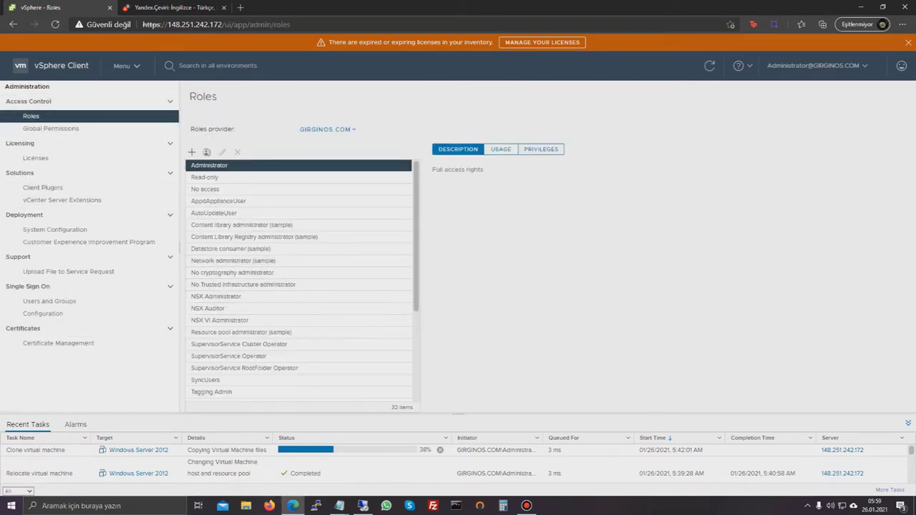
{"action": "left_click", "coordinate": [61, 66]}
{"action": "left_click", "coordinate": [817, 66]}
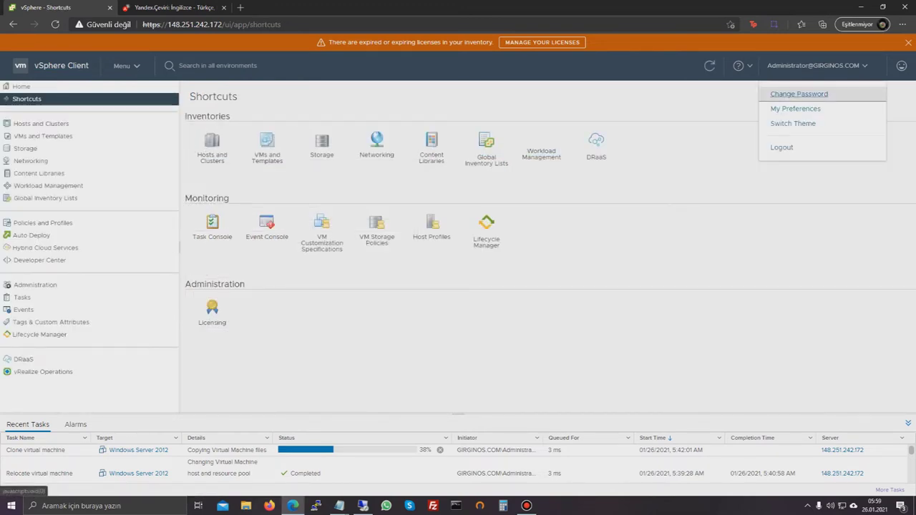
{"action": "left_click", "coordinate": [793, 123]}
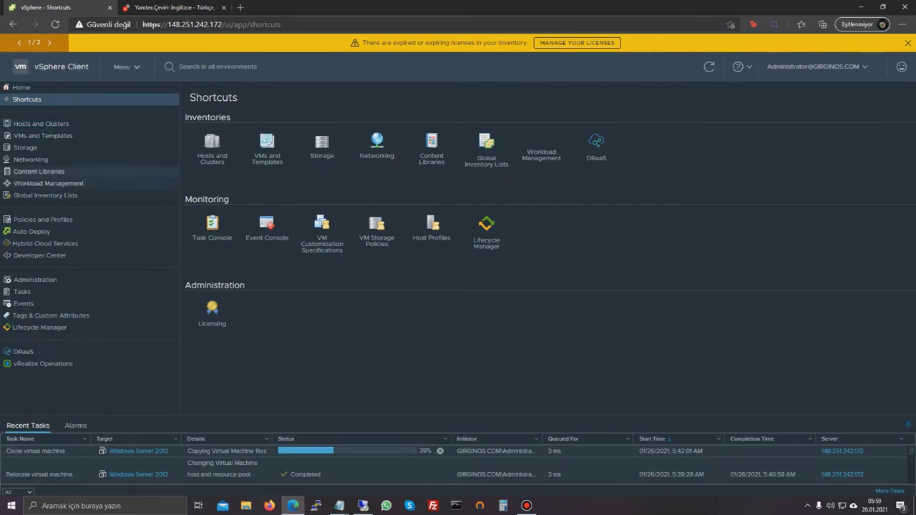
{"action": "left_click", "coordinate": [815, 66]}
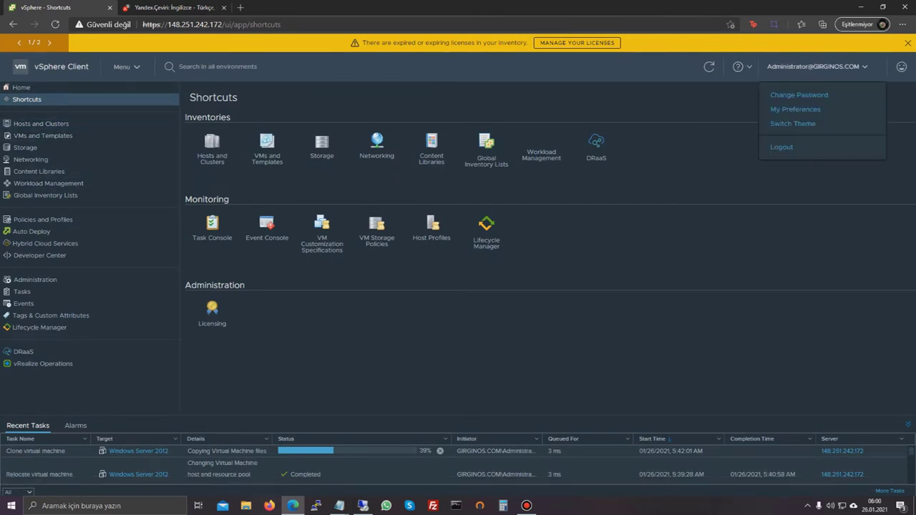
Step: Save the 24 Hour time format preference, keeping the default language, and close the expired-licenses banner
{"action": "left_click", "coordinate": [796, 109]}
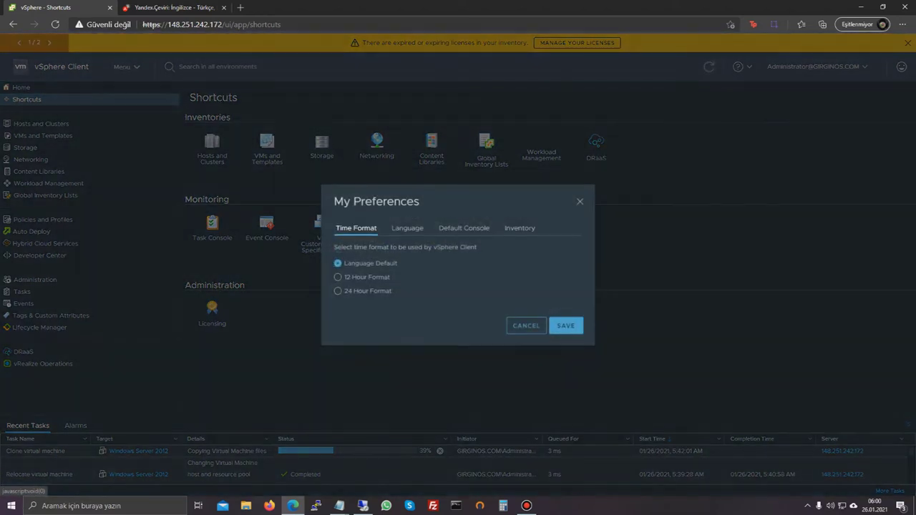
{"action": "left_click", "coordinate": [338, 292]}
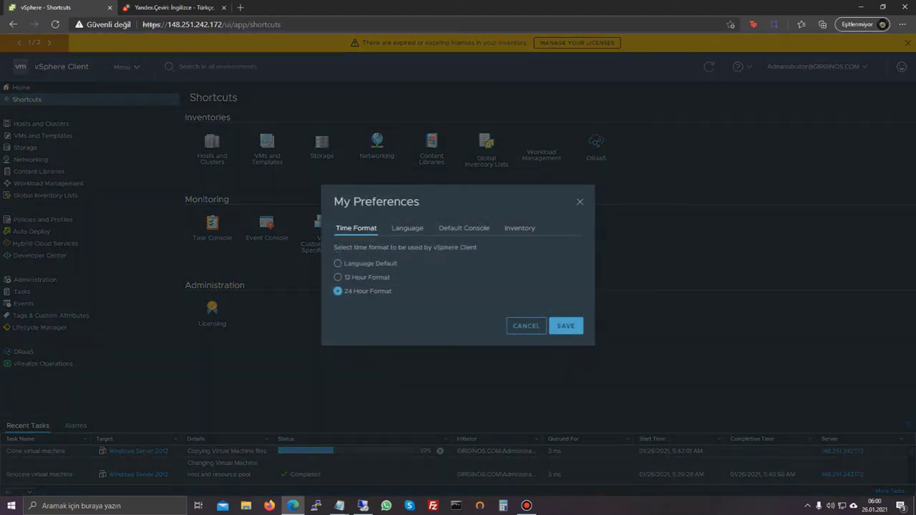
{"action": "left_click", "coordinate": [407, 228]}
{"action": "left_click", "coordinate": [338, 278]}
{"action": "left_click", "coordinate": [422, 278]}
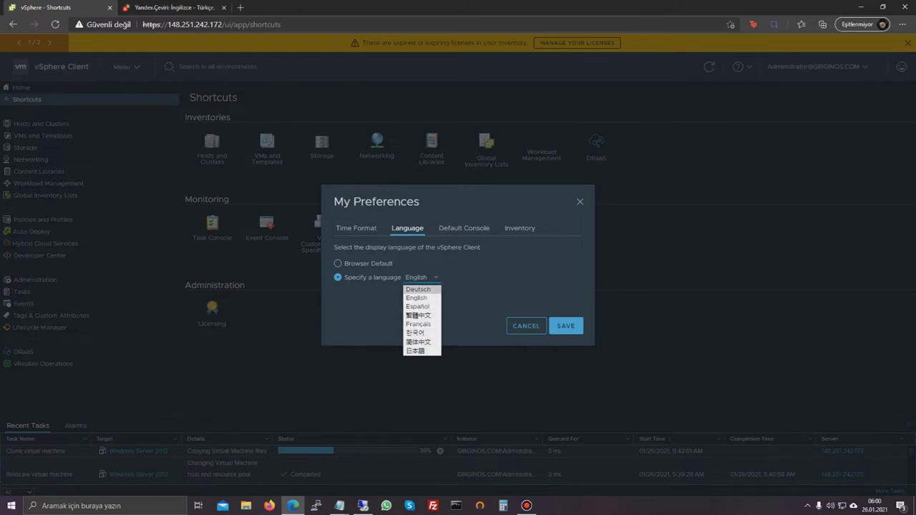
{"action": "left_click", "coordinate": [416, 297]}
{"action": "left_click", "coordinate": [338, 264]}
{"action": "left_click", "coordinate": [464, 227]}
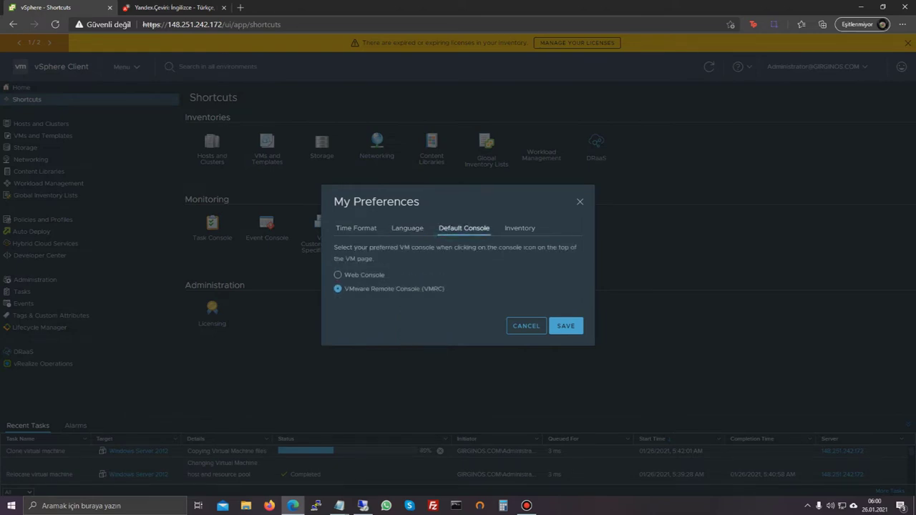
{"action": "left_click", "coordinate": [520, 227]}
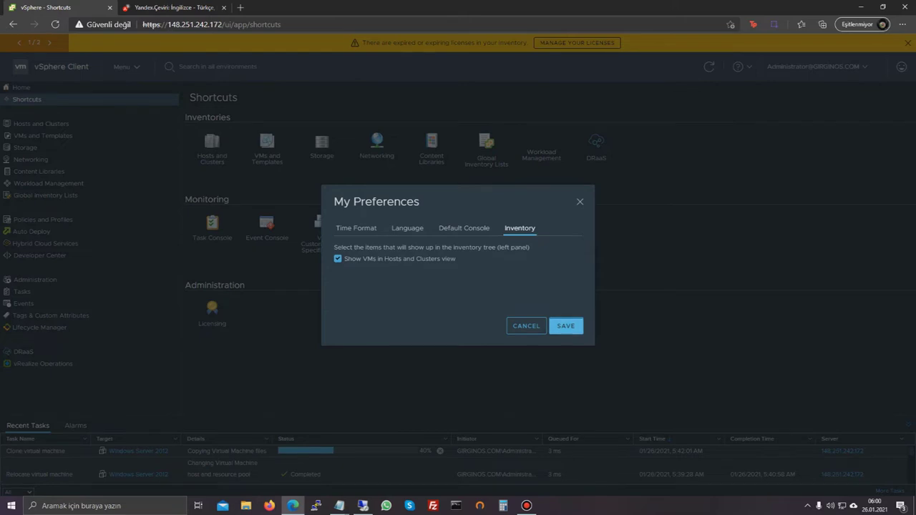
{"action": "left_click", "coordinate": [566, 325]}
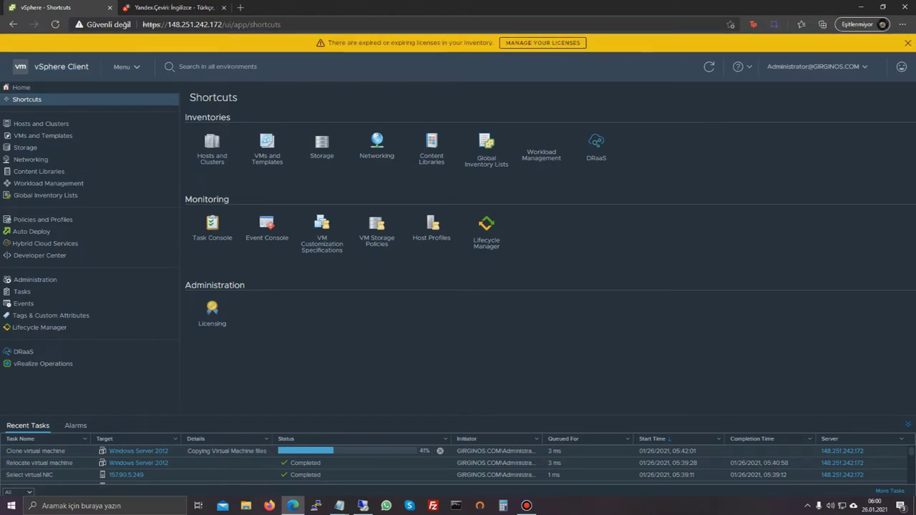
{"action": "left_click", "coordinate": [909, 43]}
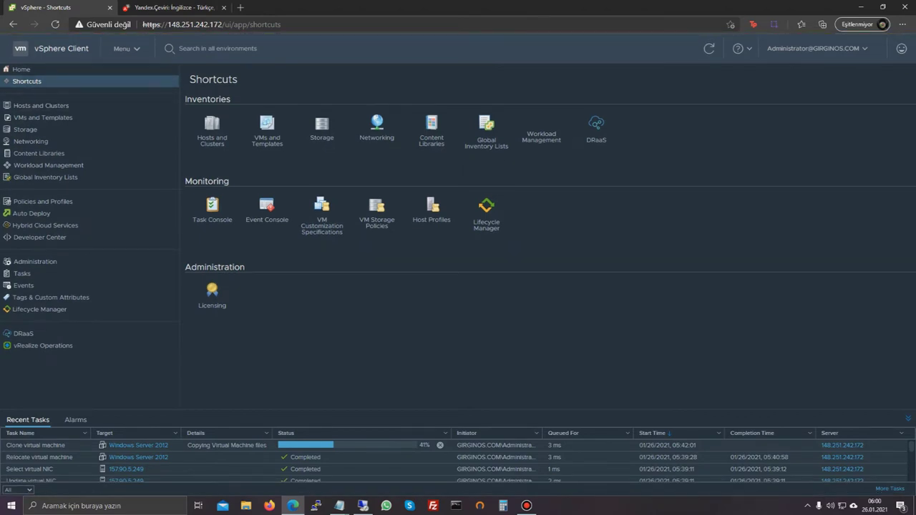
Step: In Hosts and Clusters, show host 157.90.5.249's Configure > VMkernel adapters page
{"action": "left_click", "coordinate": [212, 129]}
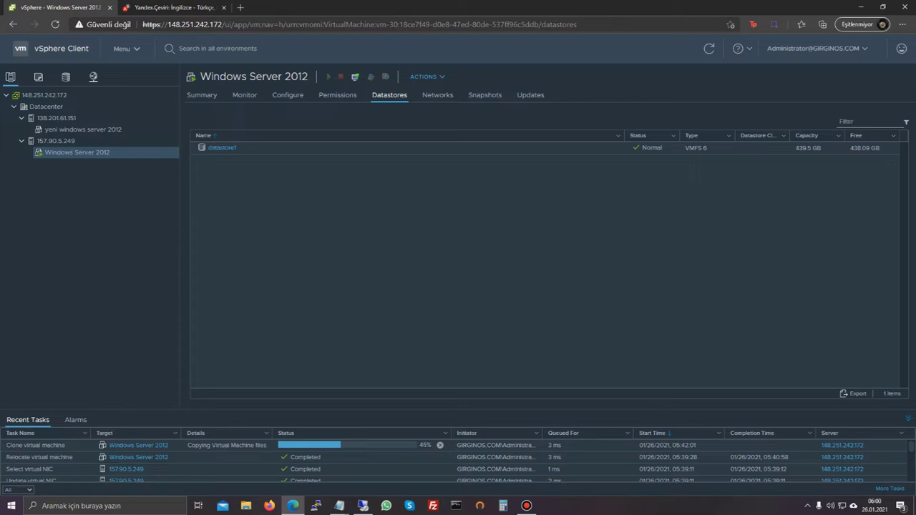
{"action": "right_click", "coordinate": [114, 150]}
{"action": "mouse_move", "coordinate": [164, 259]}
{"action": "left_click", "coordinate": [333, 290]}
{"action": "left_click", "coordinate": [56, 141]}
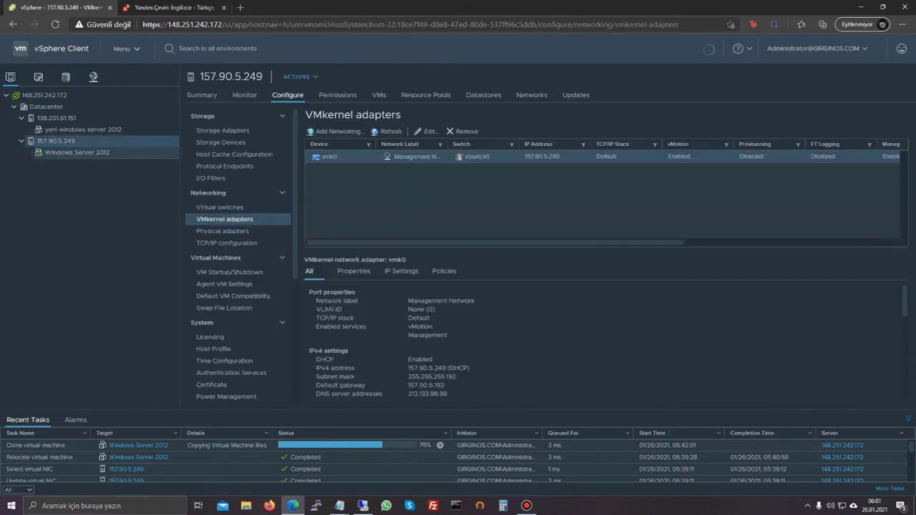
{"action": "right_click", "coordinate": [47, 141]}
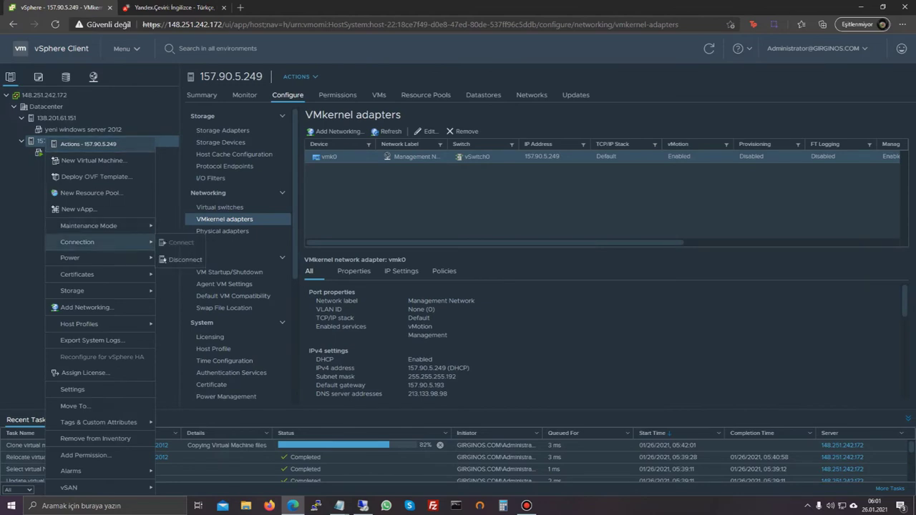
Step: Start a new VMFS datastore named Datastore on host 157.90.5.249's local ATA disk using VMFS 6
{"action": "mouse_move", "coordinate": [101, 291]}
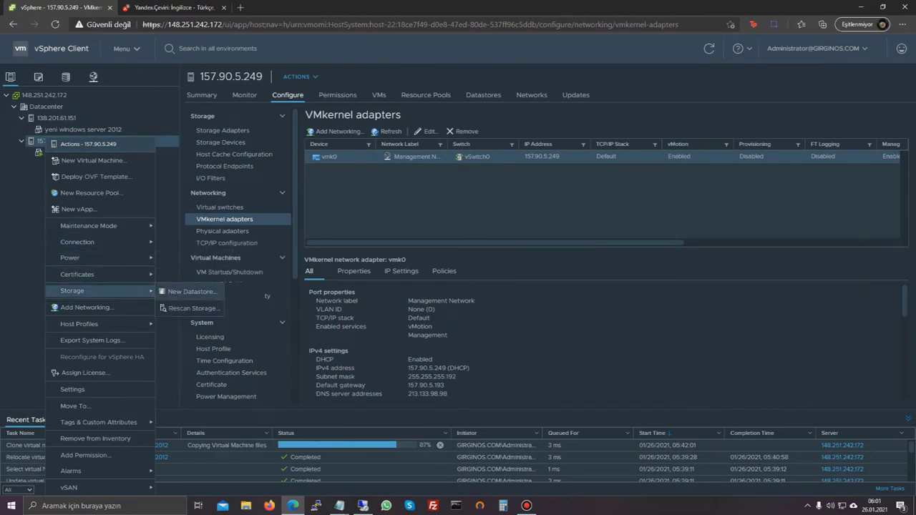
{"action": "left_click", "coordinate": [191, 291]}
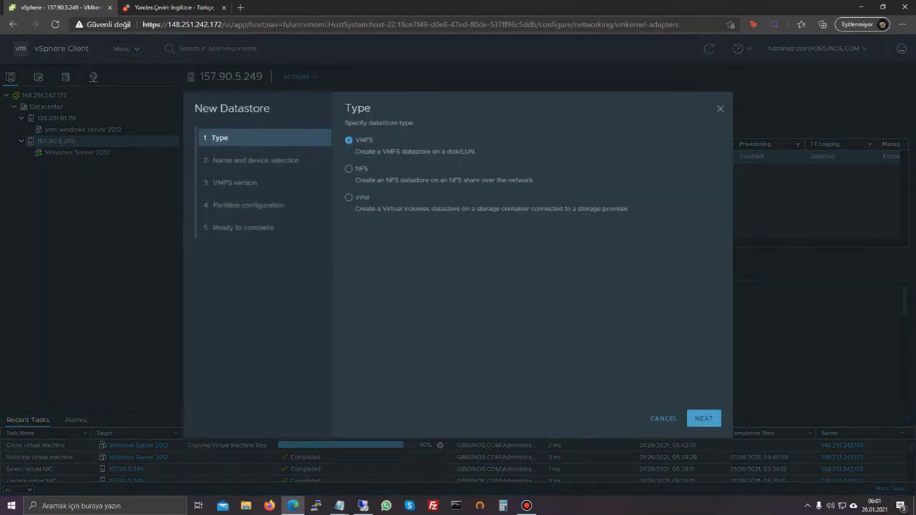
{"action": "left_click", "coordinate": [703, 418]}
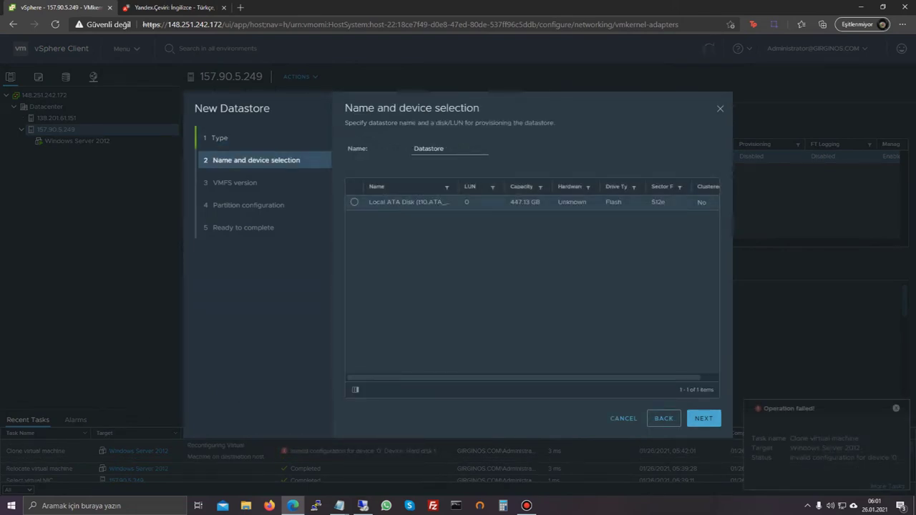
{"action": "left_click", "coordinate": [354, 202]}
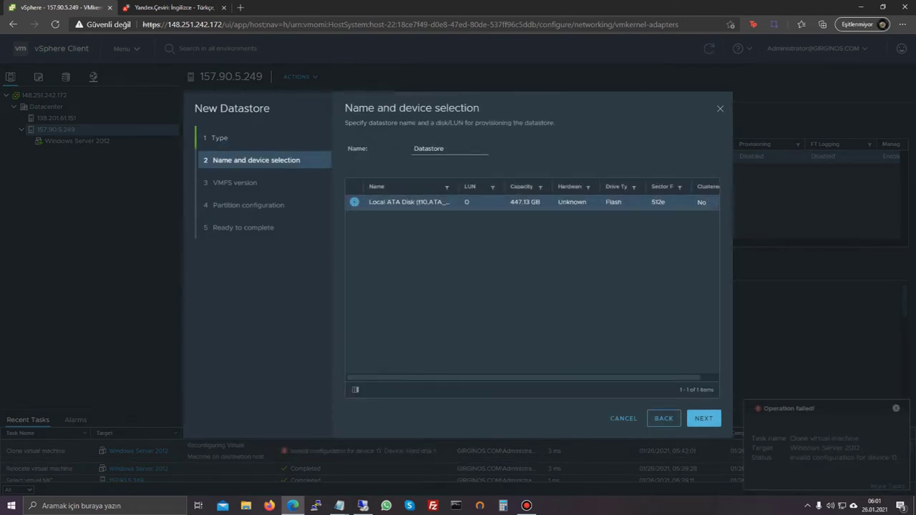
{"action": "left_click", "coordinate": [703, 418]}
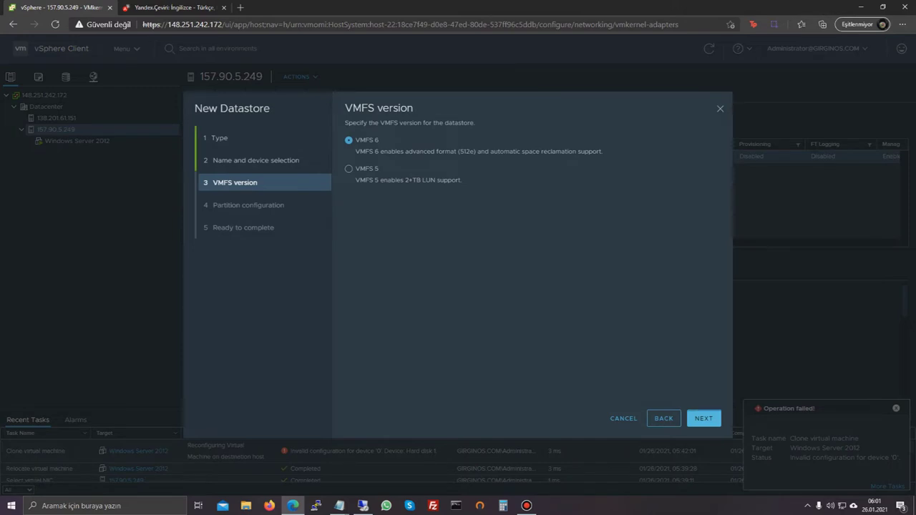
{"action": "left_click", "coordinate": [704, 418]}
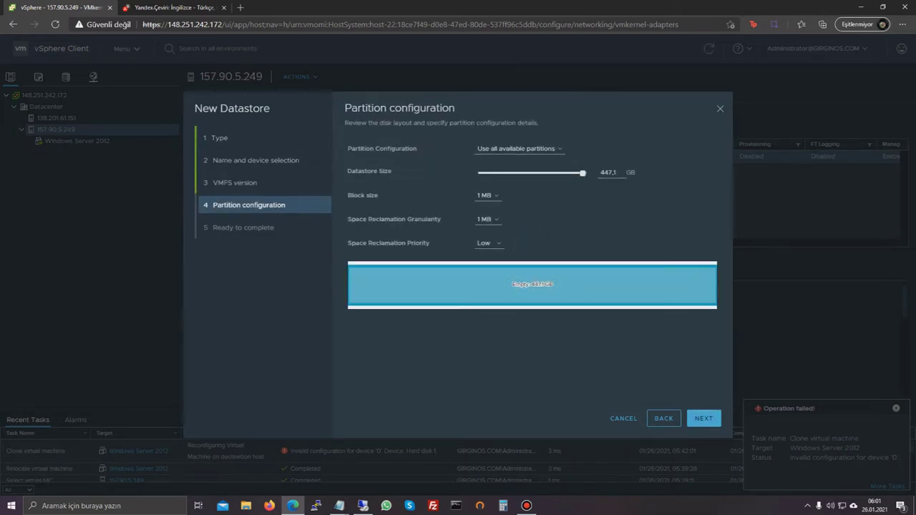
Step: Shrink the datastore size slightly, finish creation, and enlarge Recent Tasks to inspect the failed clone
{"action": "mouse_move", "coordinate": [583, 173]}
{"action": "left_mouse_down"}
{"action": "mouse_move", "coordinate": [481, 173]}
{"action": "mouse_move", "coordinate": [583, 173]}
{"action": "left_mouse_up"}
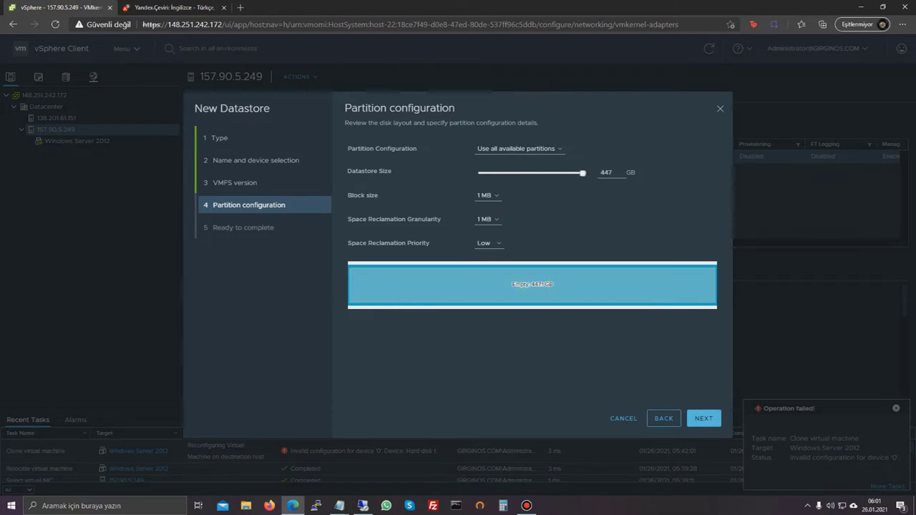
{"action": "left_click", "coordinate": [704, 418]}
{"action": "left_click", "coordinate": [704, 418]}
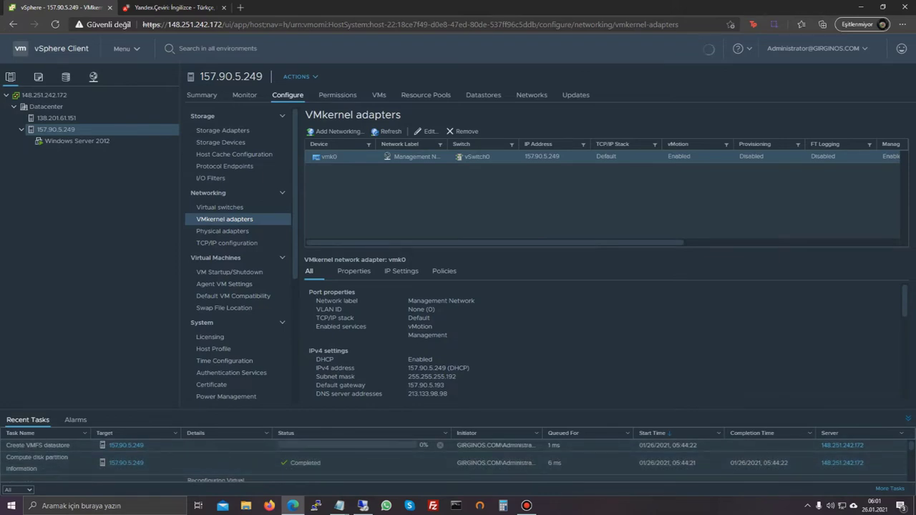
{"action": "left_click_drag", "start_coordinate": [459, 409], "coordinate": [458, 353]}
{"action": "left_click", "coordinate": [362, 431]}
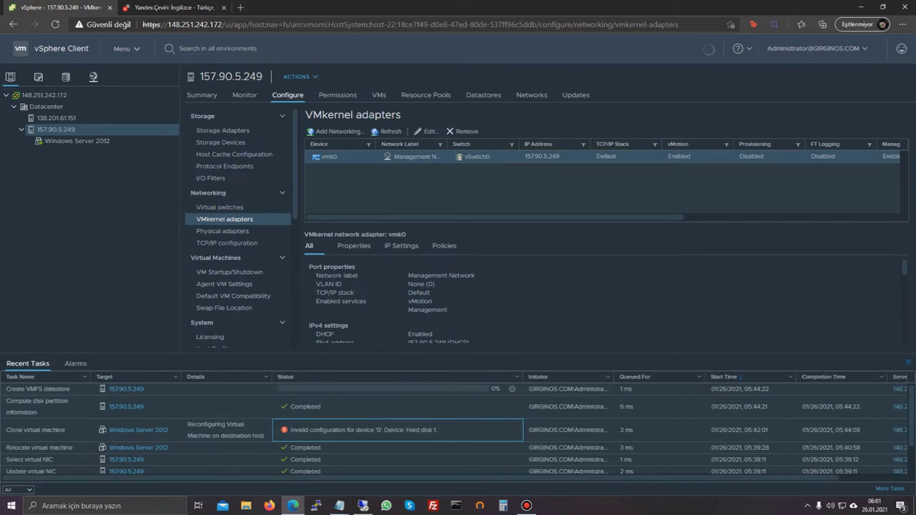
Step: Start cloning Windows Server 2012 and name the clone 'Windows Server 2012 clon'
{"action": "left_click", "coordinate": [72, 141]}
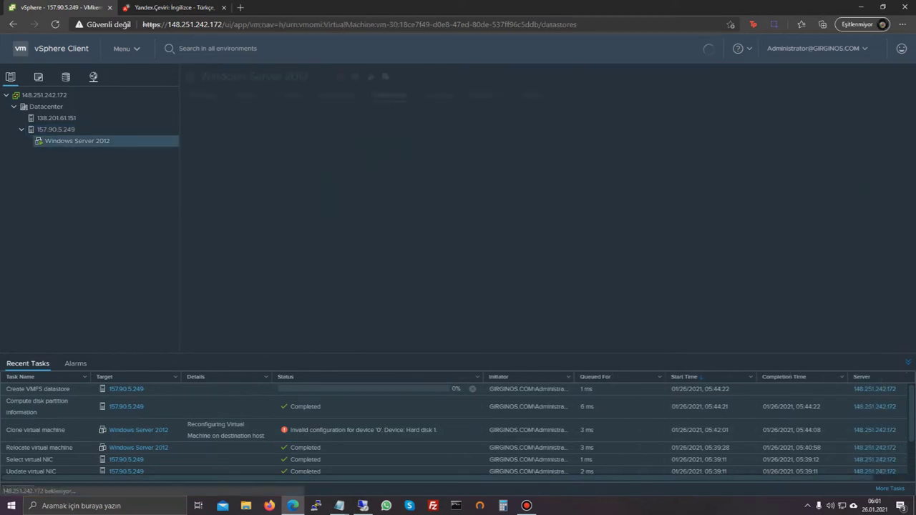
{"action": "right_click", "coordinate": [64, 141]}
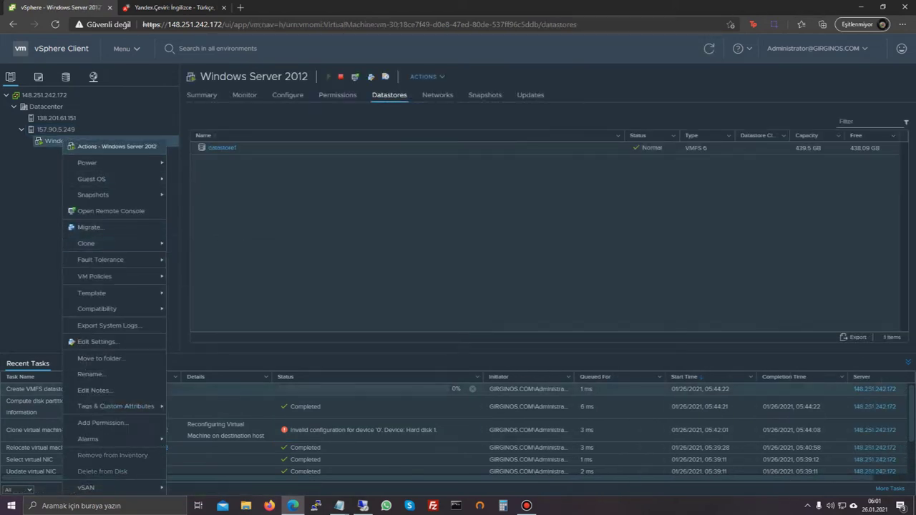
{"action": "mouse_move", "coordinate": [114, 243]}
{"action": "left_click", "coordinate": [215, 244]}
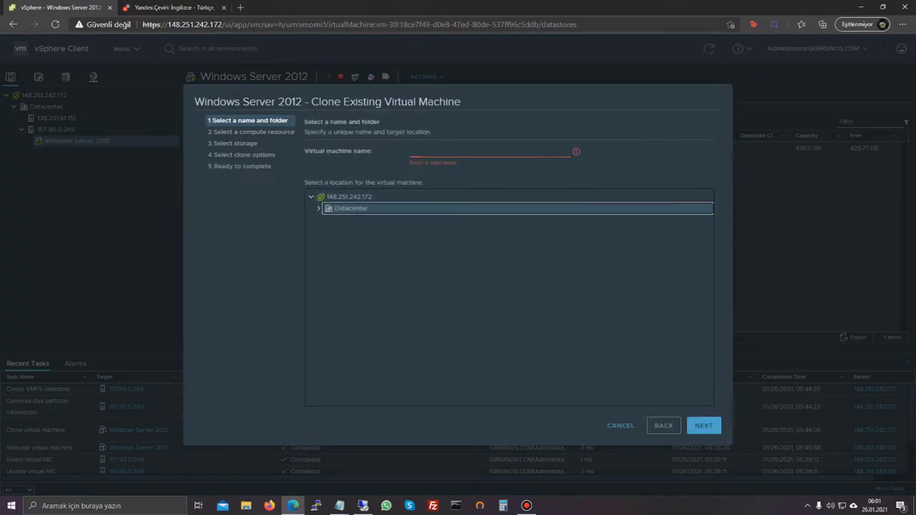
{"action": "left_click", "coordinate": [490, 151]}
{"action": "type", "text": "wi"}
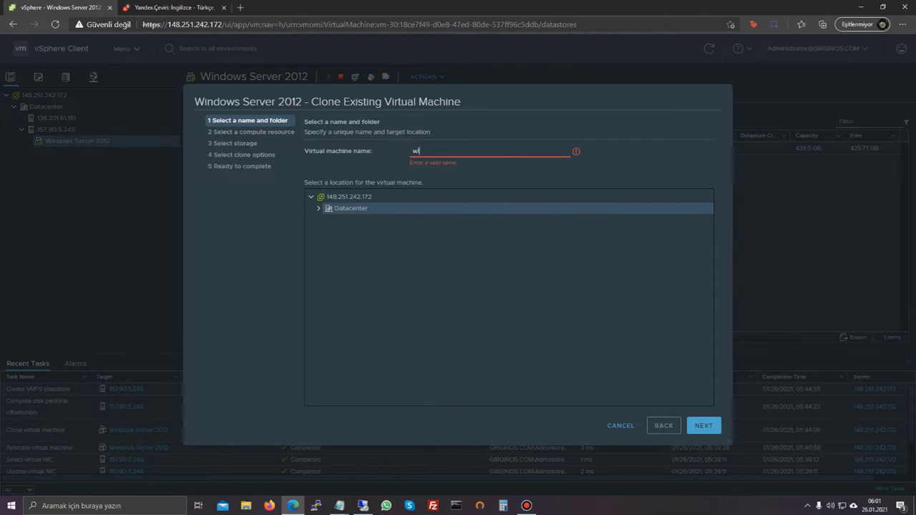
{"action": "key", "text": "BackSpace"}
{"action": "type", "text": "Windows Server 2012 clon"}
{"action": "left_click", "coordinate": [708, 426]}
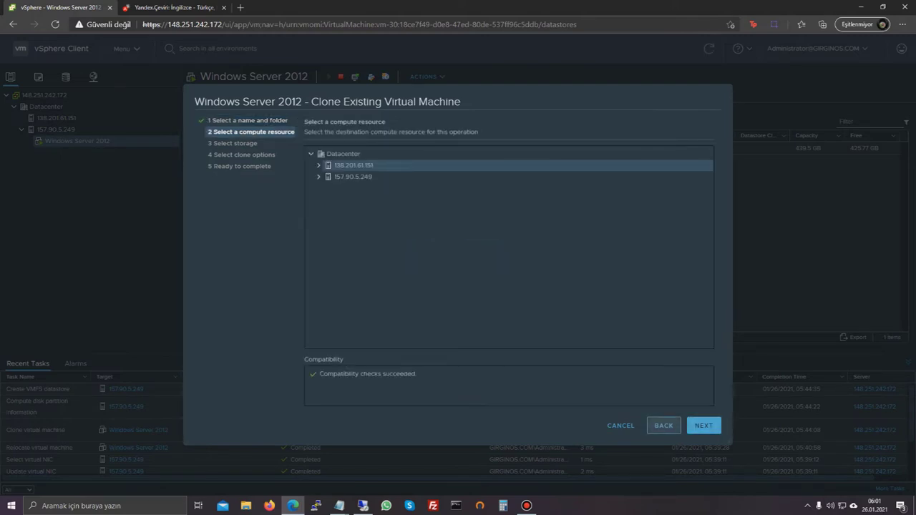
Step: Place the clone on host 157.90.5.249 with datastore1 and finish the wizard
{"action": "left_click", "coordinate": [353, 177]}
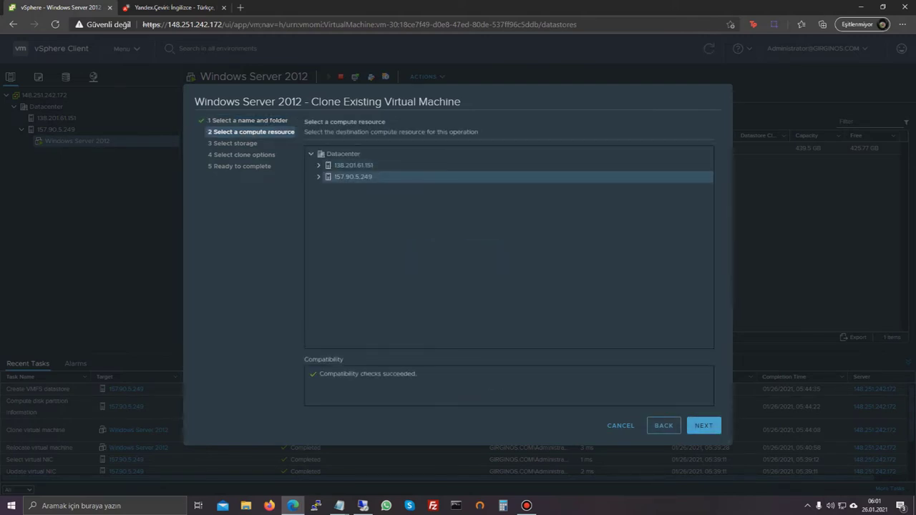
{"action": "left_click", "coordinate": [704, 425]}
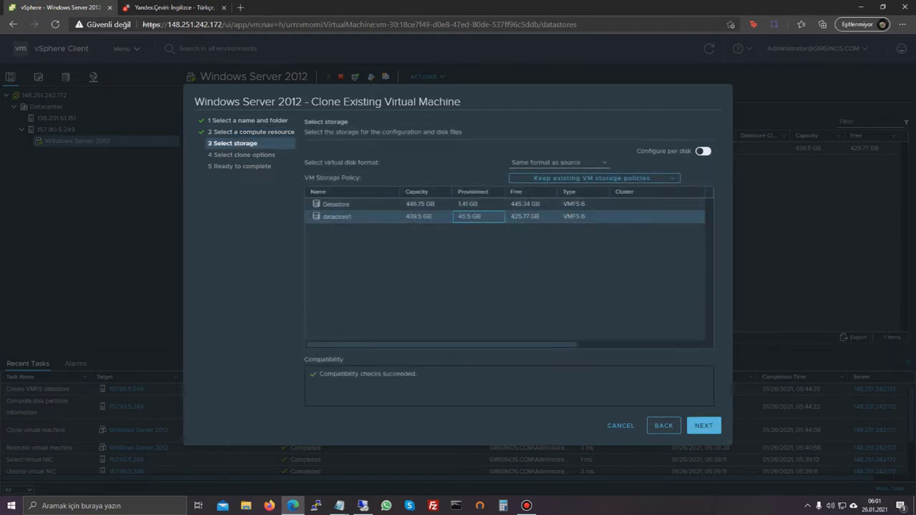
{"action": "left_click", "coordinate": [704, 425]}
{"action": "left_click", "coordinate": [704, 426]}
{"action": "left_click", "coordinate": [704, 425]}
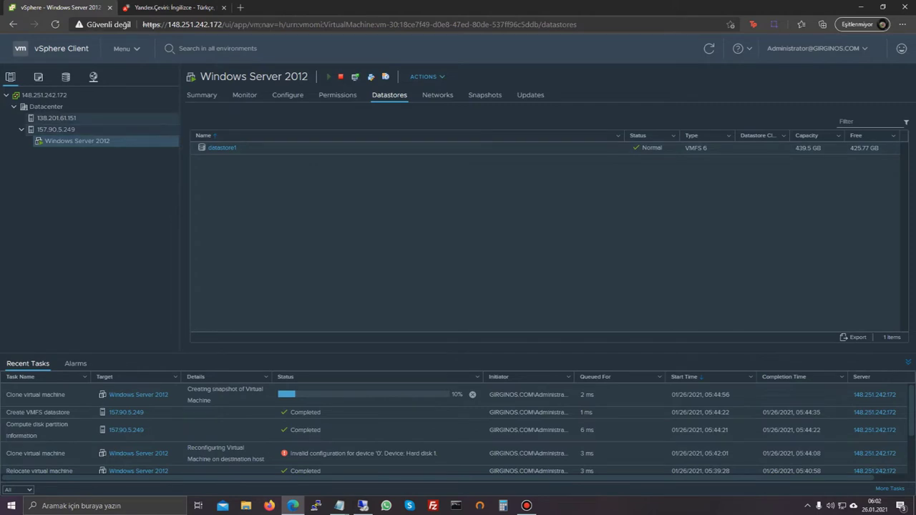
{"action": "left_click", "coordinate": [56, 118]}
Step: Show the Windows Server 2012 summary and inspect its datastore1, VM Network and host 157.90.5.249 entries
{"action": "left_click", "coordinate": [56, 129]}
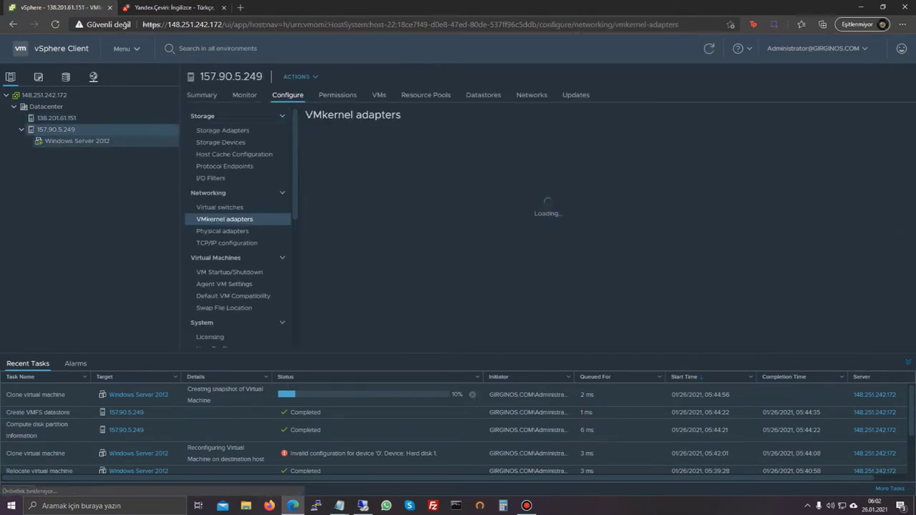
{"action": "left_click", "coordinate": [77, 141]}
{"action": "left_click", "coordinate": [202, 95]}
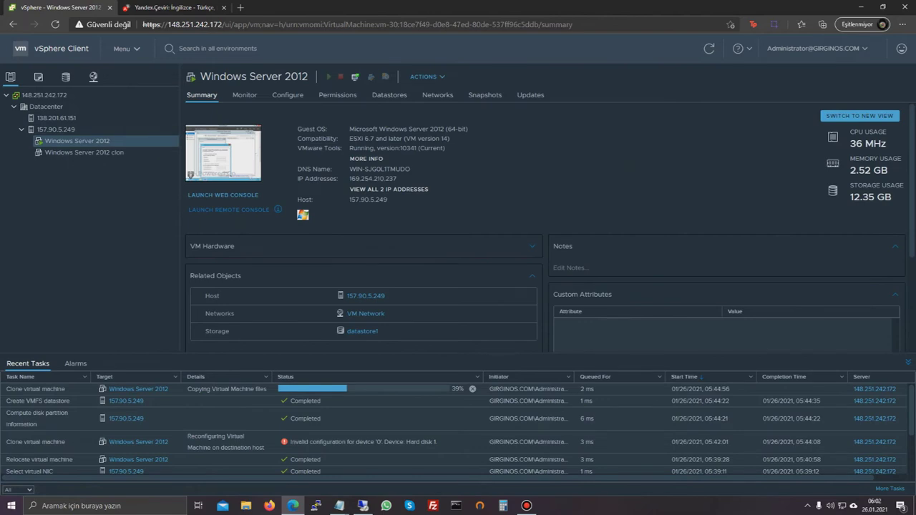
{"action": "scroll", "coordinate": [550, 227], "scroll_direction": "down", "scroll_amount": 3}
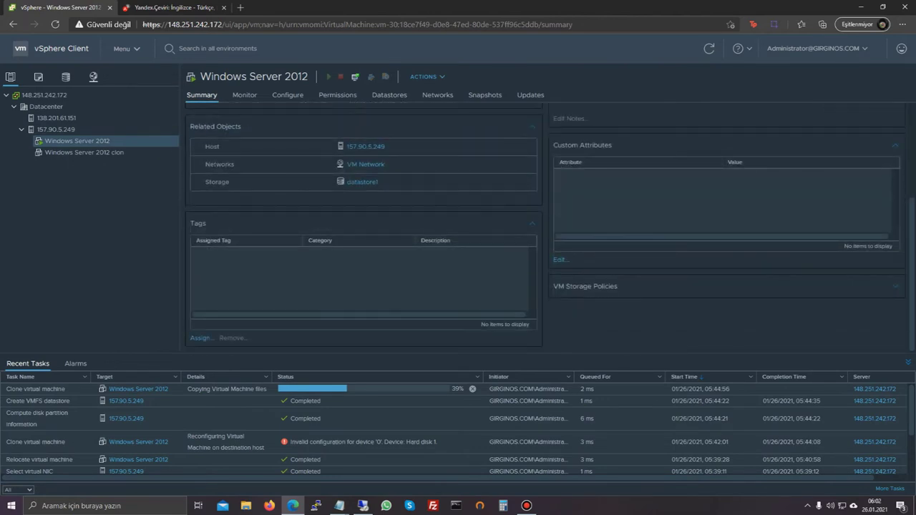
{"action": "left_click_drag", "start_coordinate": [205, 183], "coordinate": [388, 184]}
{"action": "scroll", "coordinate": [380, 183], "scroll_direction": "up", "scroll_amount": 1}
{"action": "left_click", "coordinate": [392, 203]}
{"action": "left_click", "coordinate": [204, 194]}
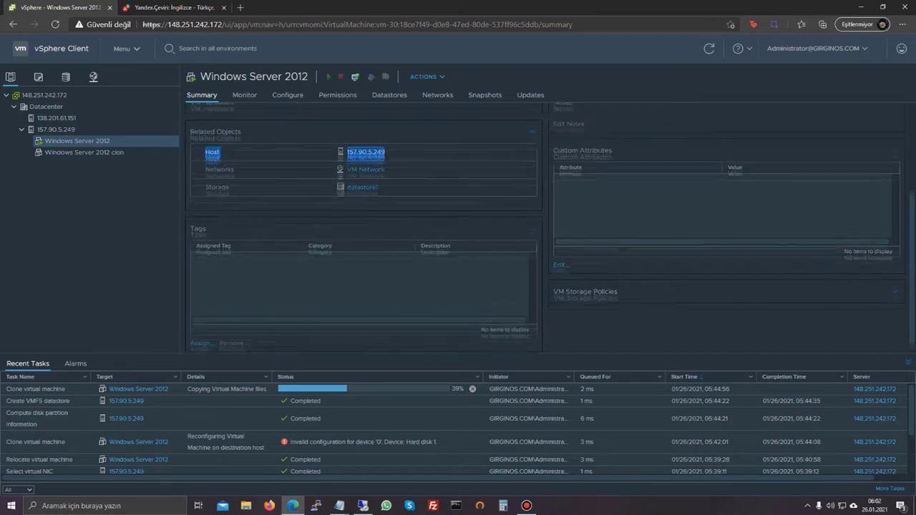
{"action": "scroll", "coordinate": [364, 214], "scroll_direction": "up", "scroll_amount": 2}
{"action": "scroll", "coordinate": [364, 215], "scroll_direction": "down", "scroll_amount": 3}
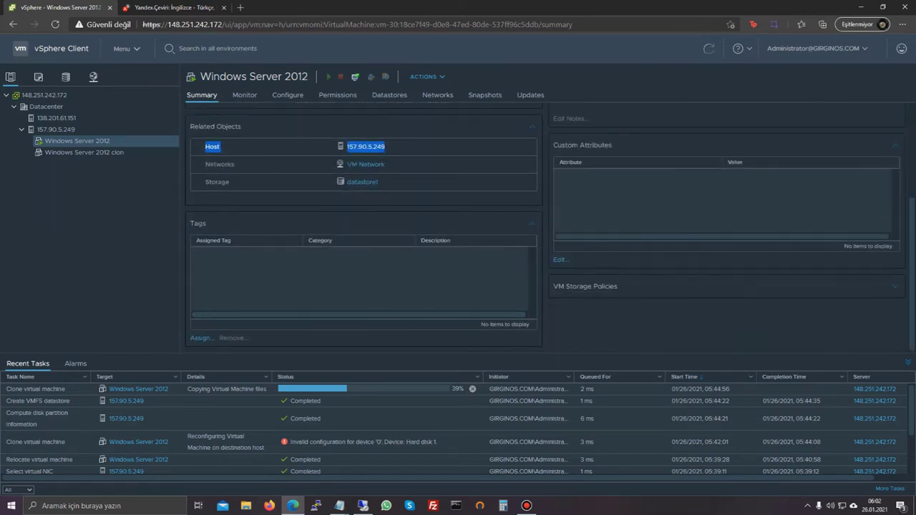
Step: Expand VM Storage Policies and toggle the Notes and Custom Attributes panels
{"action": "left_click", "coordinate": [895, 286]}
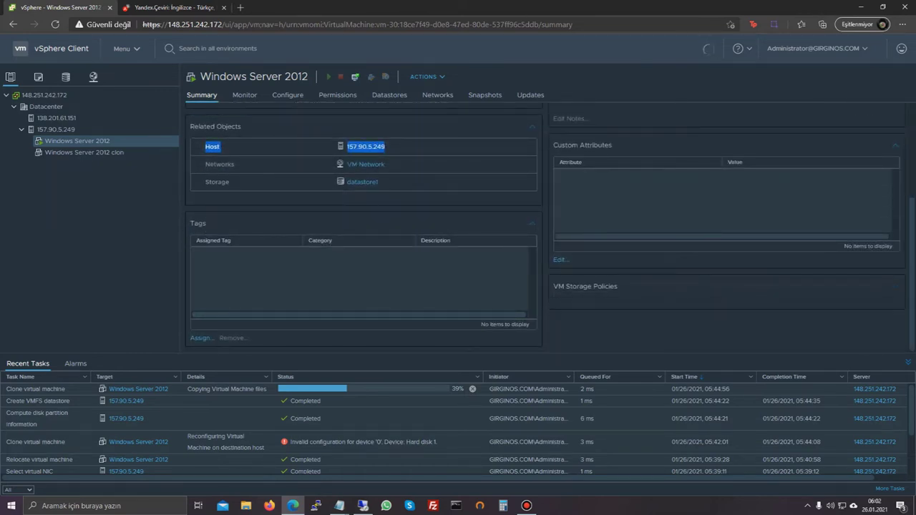
{"action": "scroll", "coordinate": [724, 215], "scroll_direction": "up", "scroll_amount": 1}
{"action": "scroll", "coordinate": [723, 215], "scroll_direction": "down", "scroll_amount": 1}
{"action": "left_click", "coordinate": [723, 208]}
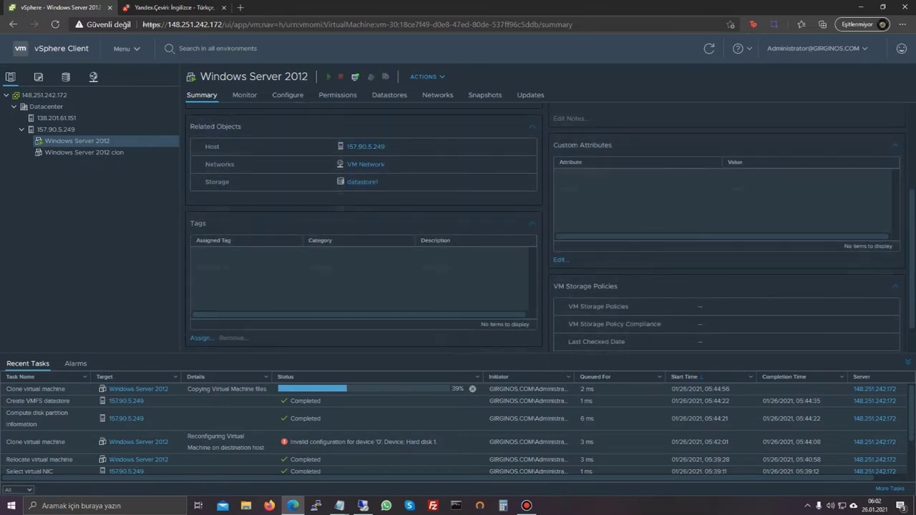
{"action": "scroll", "coordinate": [366, 296], "scroll_direction": "up", "scroll_amount": 3}
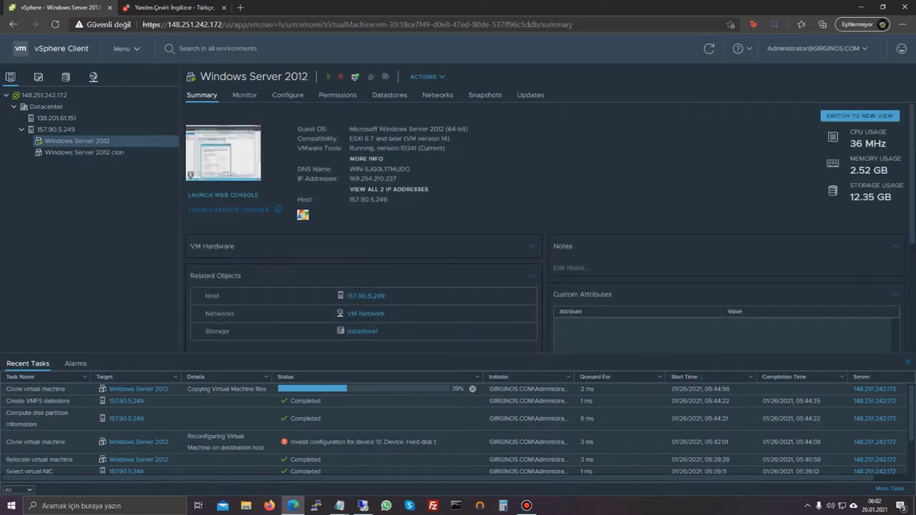
{"action": "scroll", "coordinate": [550, 227], "scroll_direction": "down", "scroll_amount": 2}
{"action": "left_click", "coordinate": [895, 172]}
{"action": "left_click", "coordinate": [895, 172]}
{"action": "left_click", "coordinate": [895, 219]}
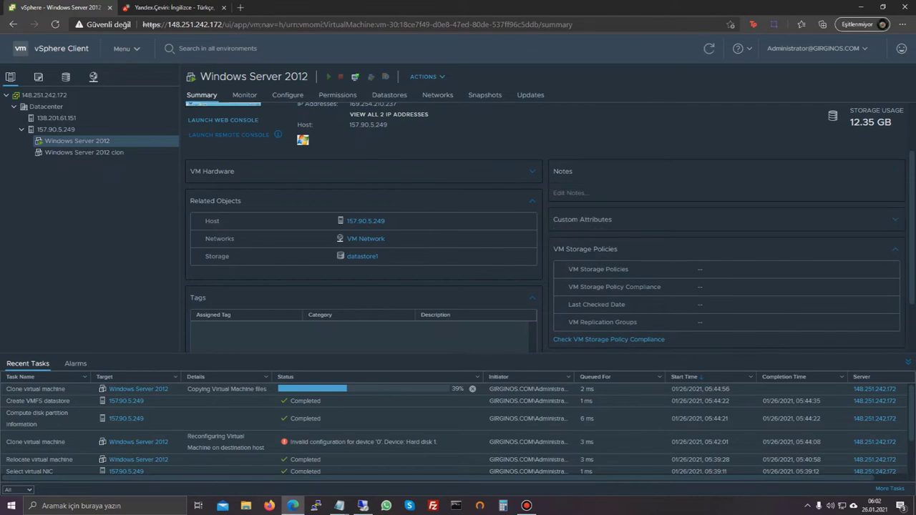
{"action": "scroll", "coordinate": [549, 227], "scroll_direction": "up", "scroll_amount": 2}
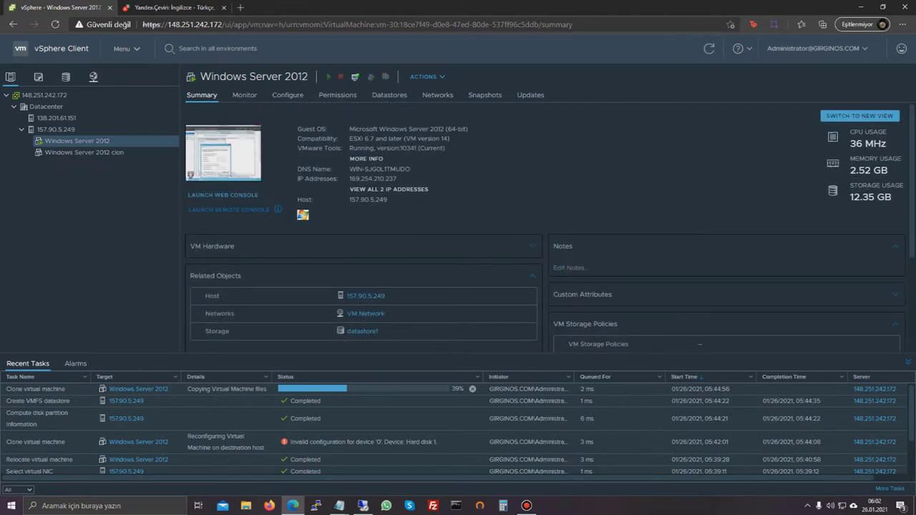
Step: Switch the summary to the new card layout and browse the Guest OS and Capacity and Usage cards
{"action": "left_click", "coordinate": [860, 115]}
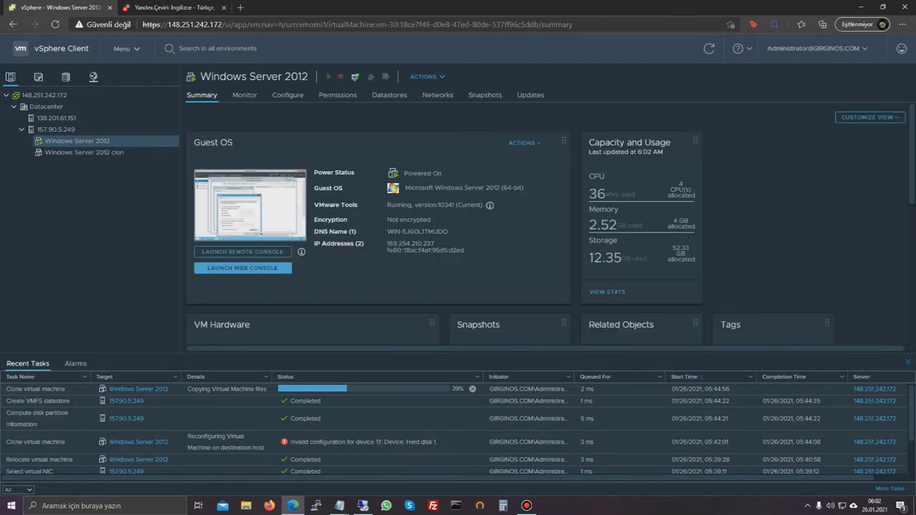
{"action": "scroll", "coordinate": [458, 229], "scroll_direction": "down", "scroll_amount": 2}
{"action": "left_click_drag", "start_coordinate": [458, 178], "coordinate": [773, 258]}
{"action": "left_click_drag", "start_coordinate": [827, 214], "coordinate": [810, 108]}
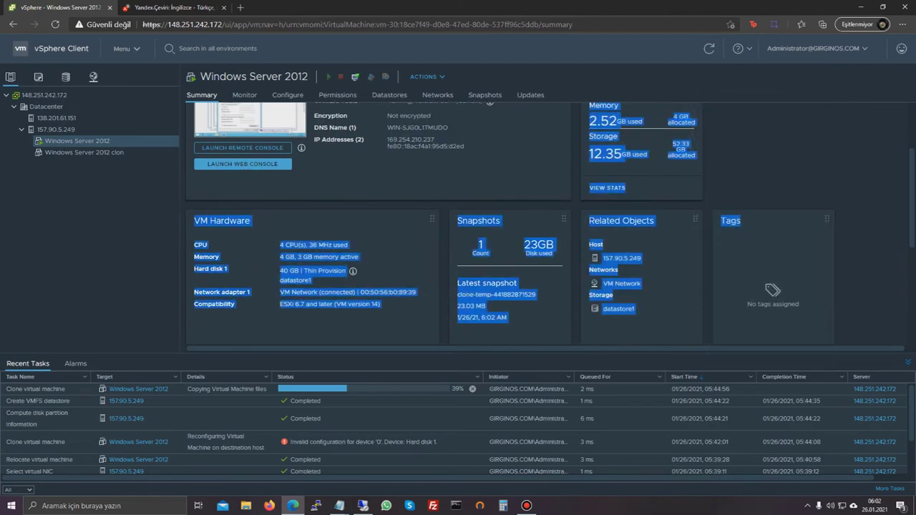
{"action": "scroll", "coordinate": [788, 172], "scroll_direction": "up", "scroll_amount": 2}
{"action": "left_click", "coordinate": [788, 172]}
{"action": "left_click_drag", "start_coordinate": [827, 323], "coordinate": [827, 134]}
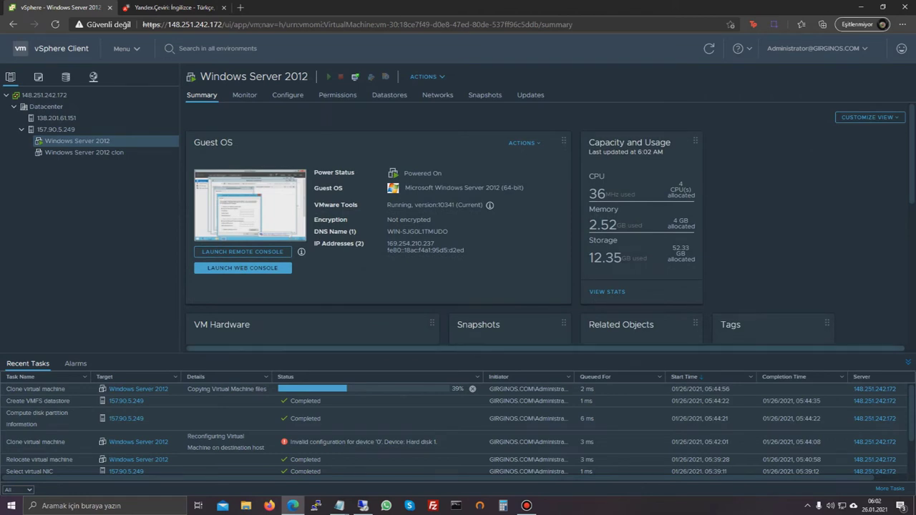
{"action": "scroll", "coordinate": [548, 223], "scroll_direction": "down", "scroll_amount": 2}
{"action": "scroll", "coordinate": [551, 222], "scroll_direction": "down", "scroll_amount": 1}
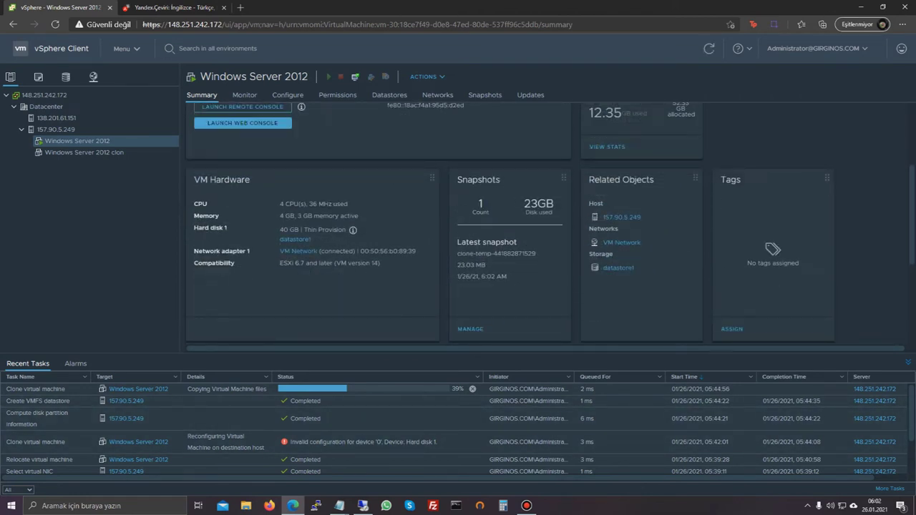
{"action": "scroll", "coordinate": [551, 222], "scroll_direction": "up", "scroll_amount": 2}
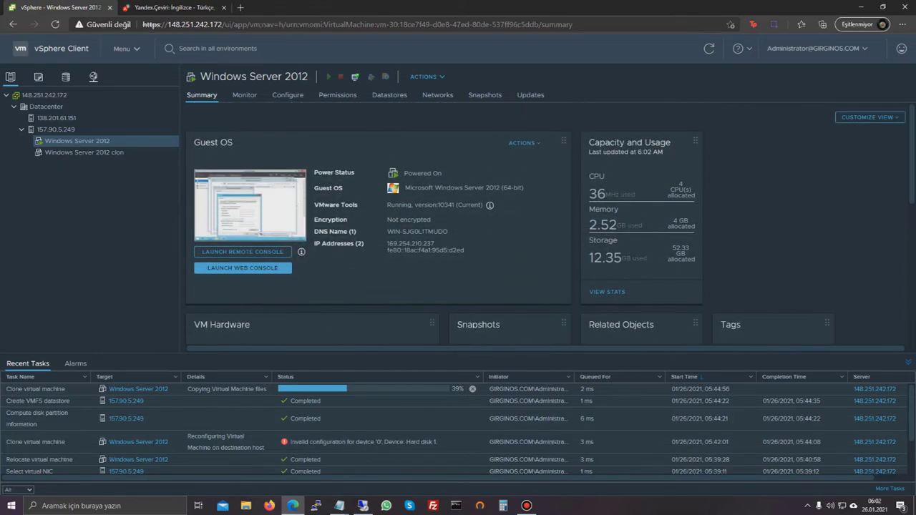
{"action": "scroll", "coordinate": [551, 222], "scroll_direction": "down", "scroll_amount": 4}
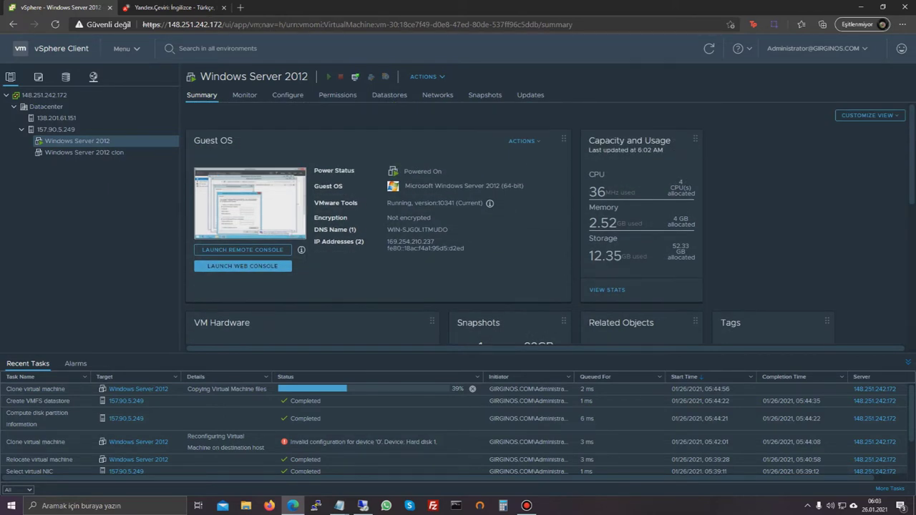
Step: Review Windows Server 2012's permissions, briefly check the clone, then go to the Shortcuts home page
{"action": "left_click", "coordinate": [337, 94]}
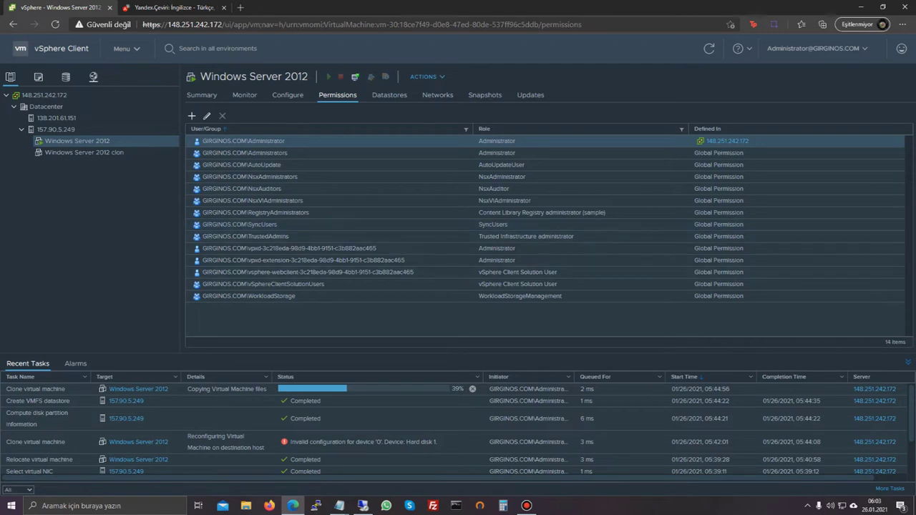
{"action": "left_click", "coordinate": [497, 141]}
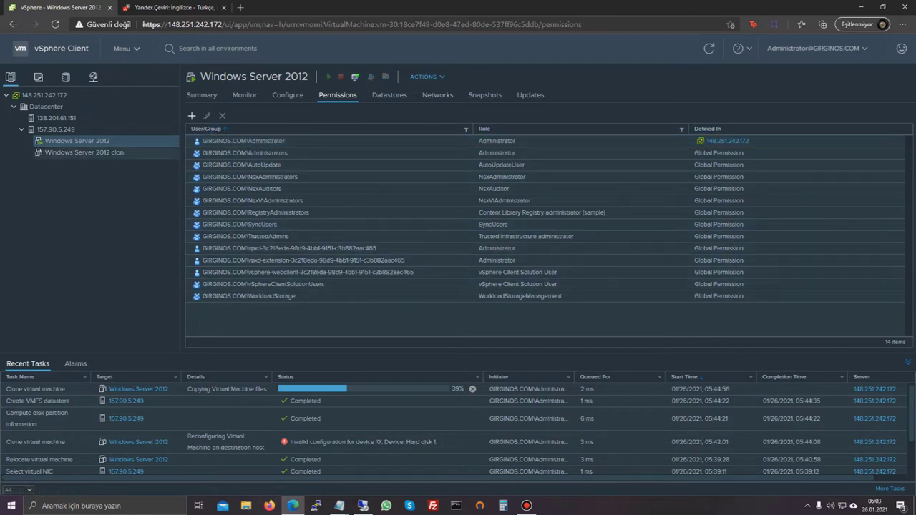
{"action": "left_click", "coordinate": [84, 153]}
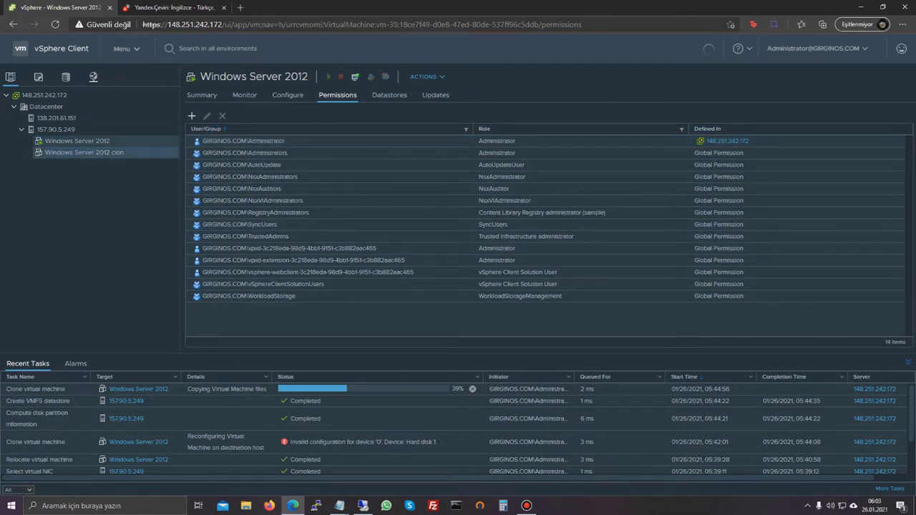
{"action": "left_click", "coordinate": [77, 141]}
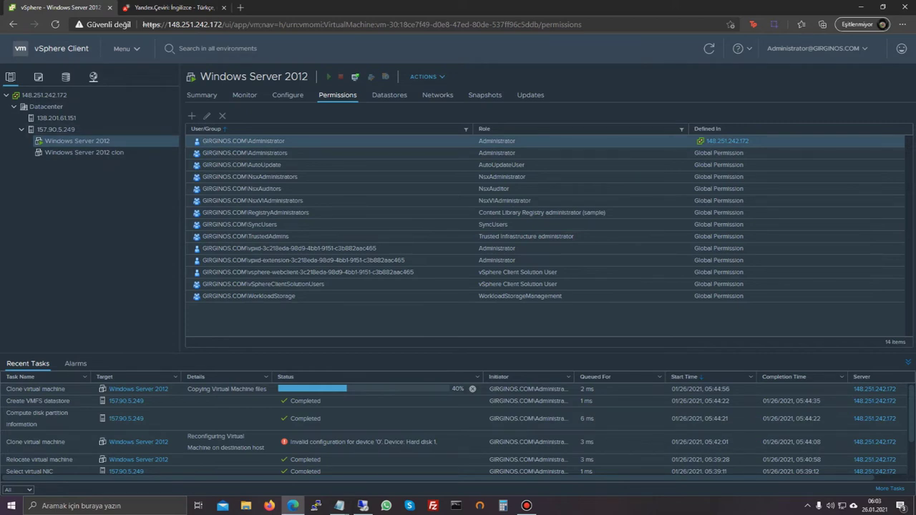
{"action": "left_click", "coordinate": [62, 49]}
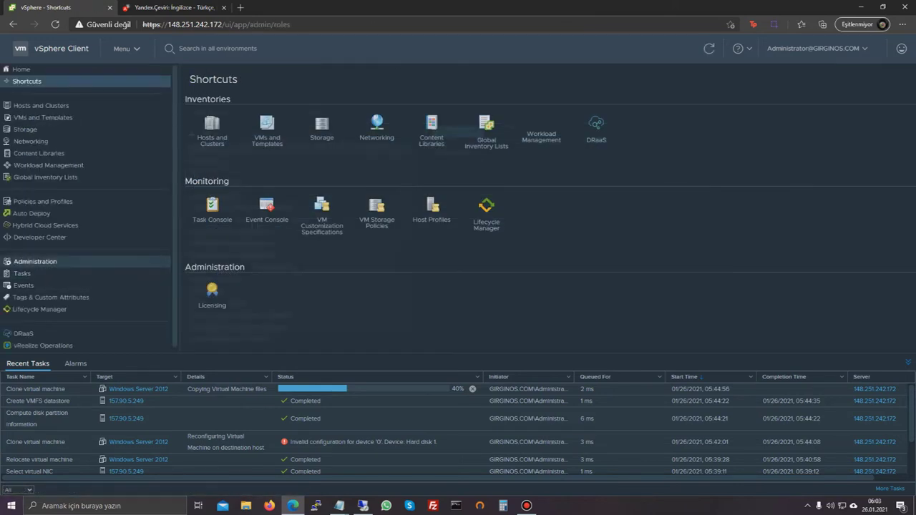
Step: Show Single Sign-On users for the girginos.com domain and begin adding a new user
{"action": "left_click", "coordinate": [35, 261]}
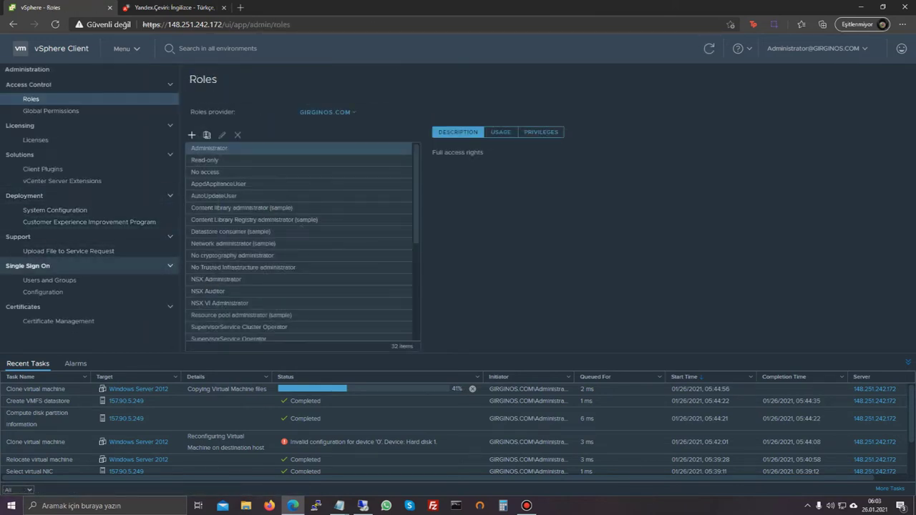
{"action": "left_click", "coordinate": [49, 279]}
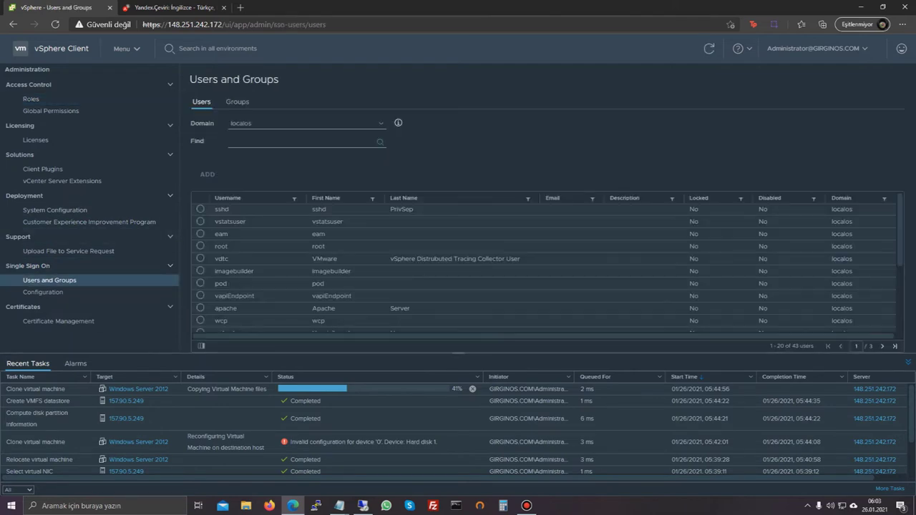
{"action": "left_click", "coordinate": [306, 123]}
{"action": "left_click", "coordinate": [251, 135]}
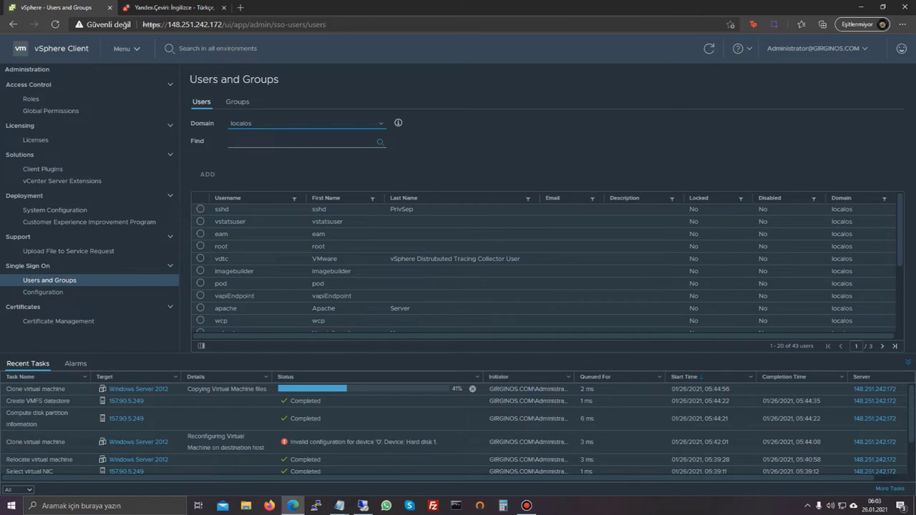
{"action": "left_click", "coordinate": [306, 123]}
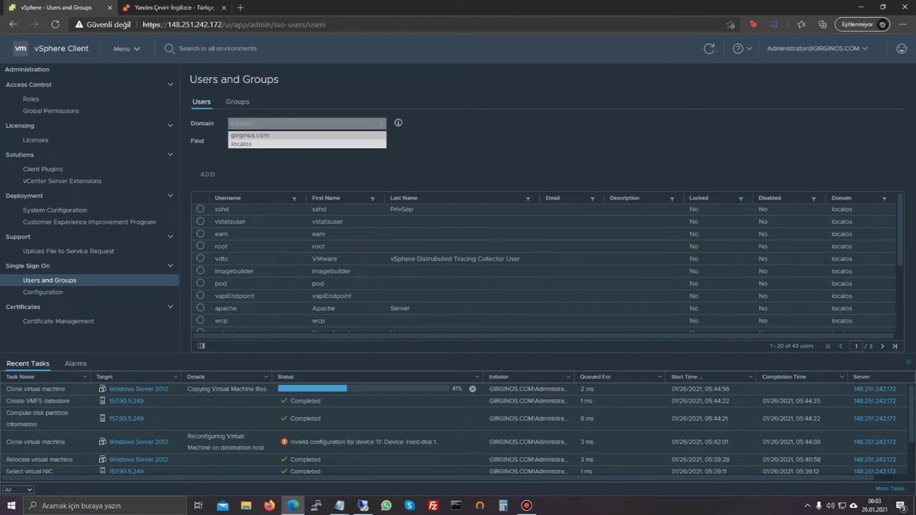
{"action": "left_click", "coordinate": [251, 135]}
{"action": "left_click", "coordinate": [207, 175]}
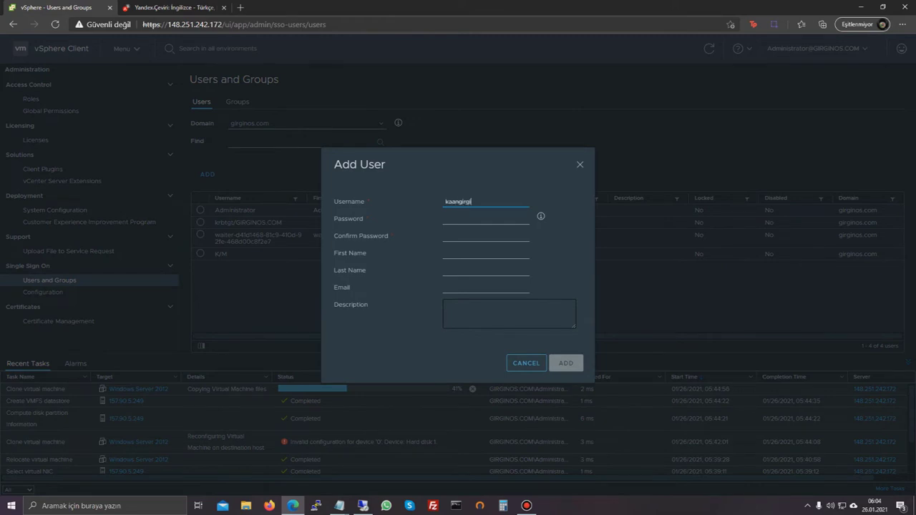
Step: Enter and confirm the new user's password to create the account
{"action": "type", "text": "*"}
{"action": "key", "text": "BackSpace"}
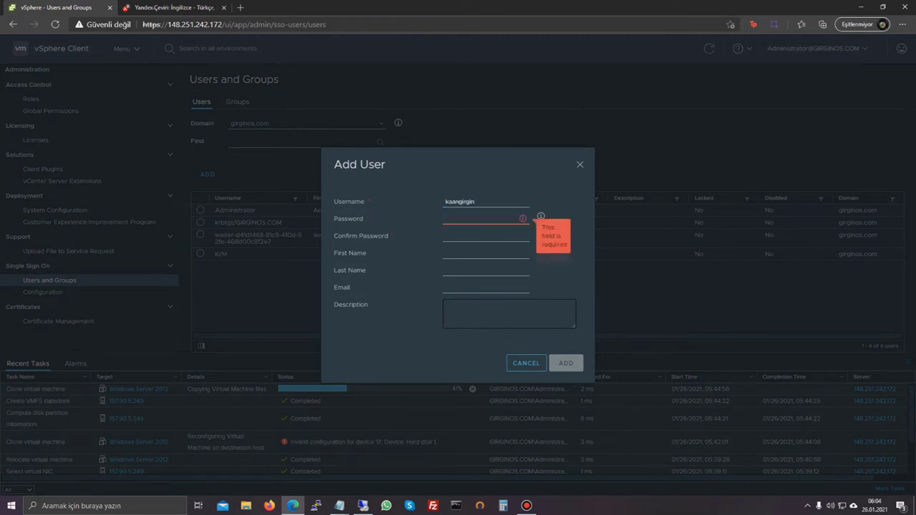
{"action": "type", "text": "********"}
{"action": "key", "text": "Tab"}
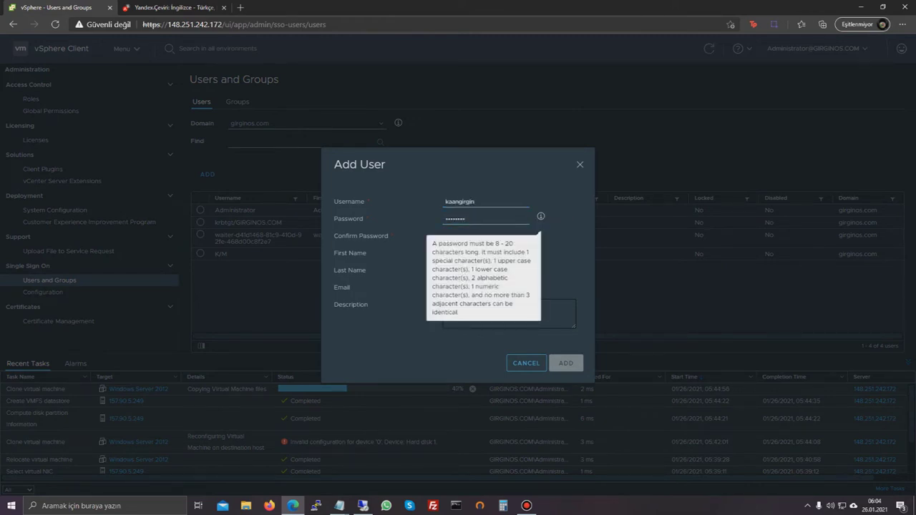
{"action": "key", "text": "Tab"}
{"action": "left_click", "coordinate": [485, 219]}
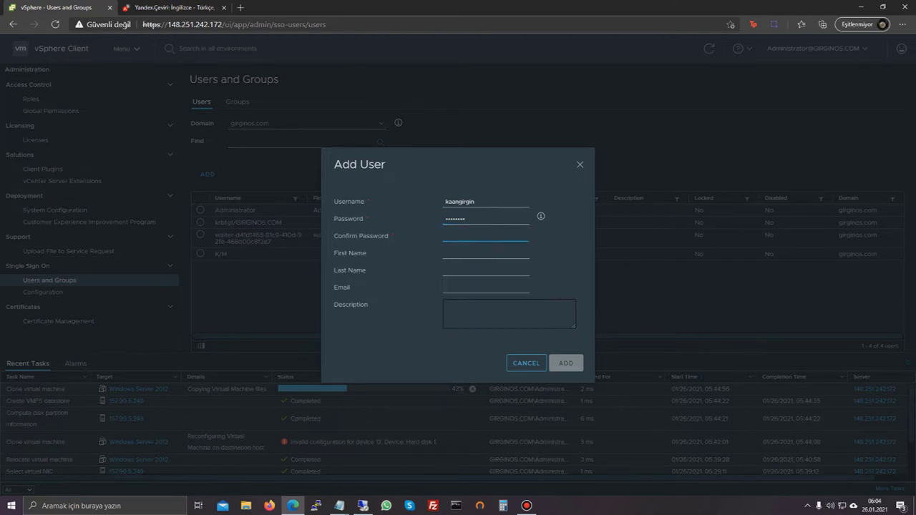
{"action": "type", "text": "******"}
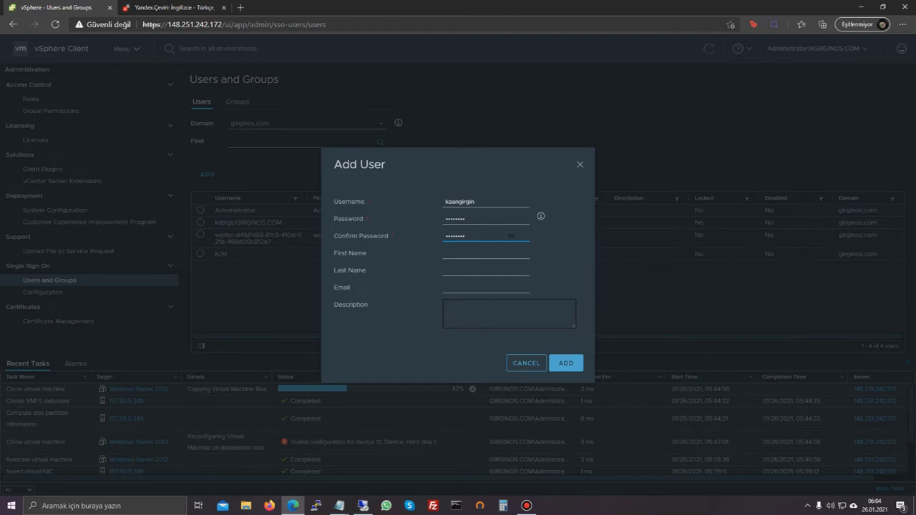
{"action": "key", "text": "Return"}
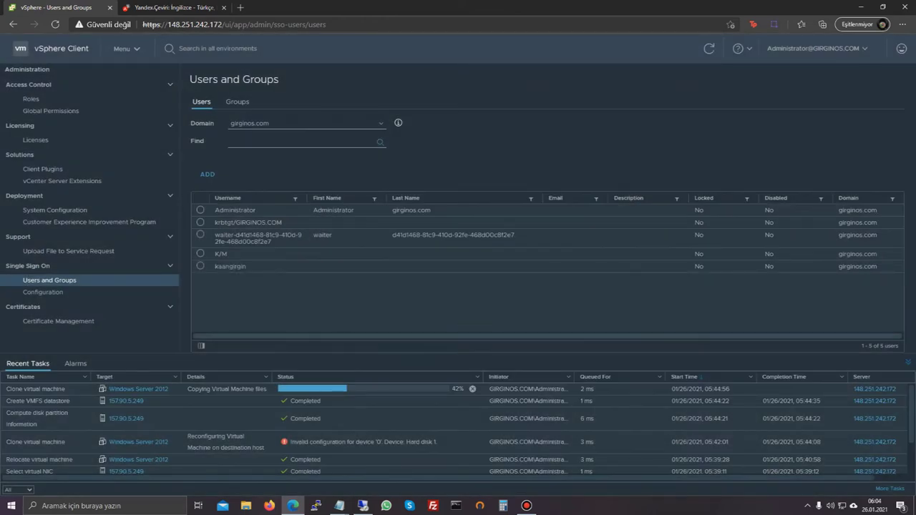
Step: Select the newly added user, then return to the Hosts and Clusters inventory
{"action": "double_click", "coordinate": [231, 266]}
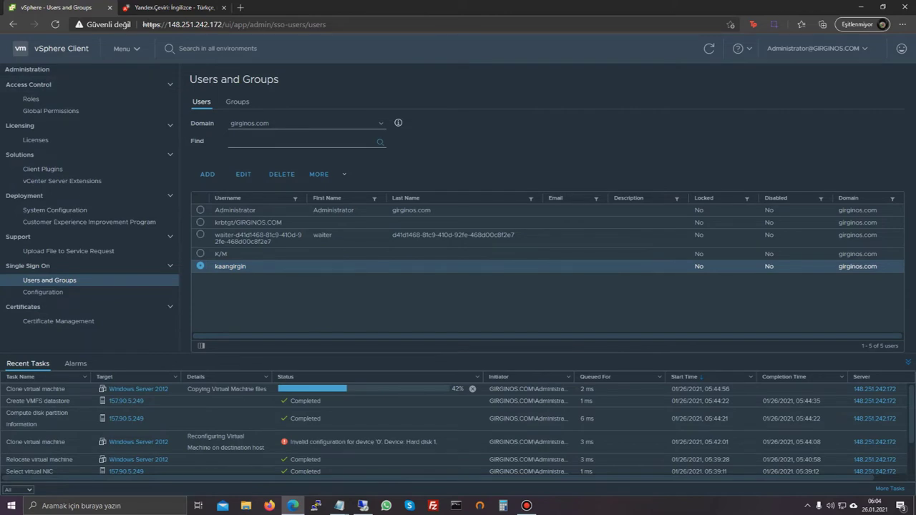
{"action": "left_click", "coordinate": [61, 49]}
{"action": "left_click", "coordinate": [212, 130]}
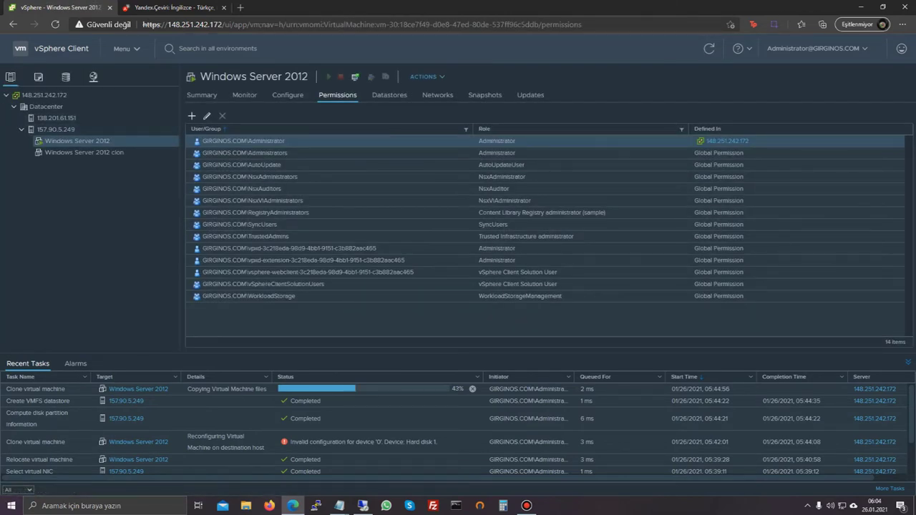
Step: Add the new SSO user as Administrator on Windows Server 2012 and select the vSphere server address
{"action": "right_click", "coordinate": [65, 141]}
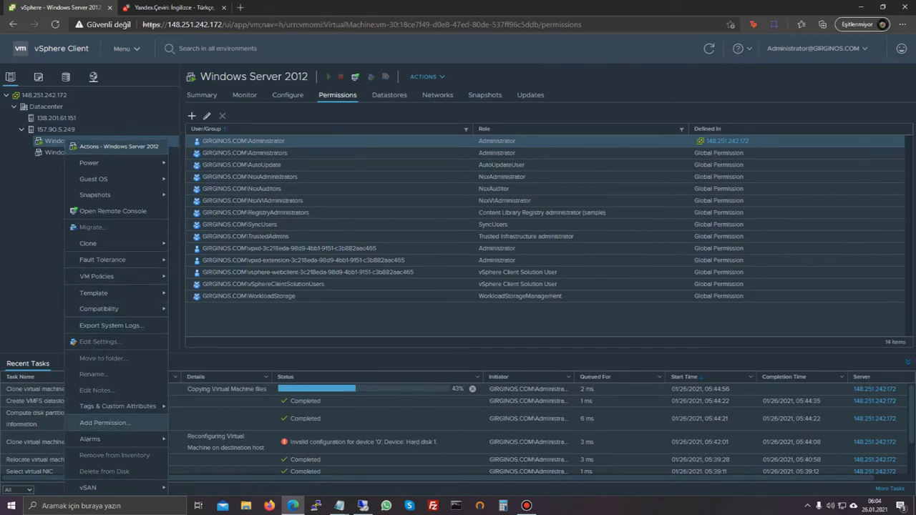
{"action": "left_click", "coordinate": [105, 422]}
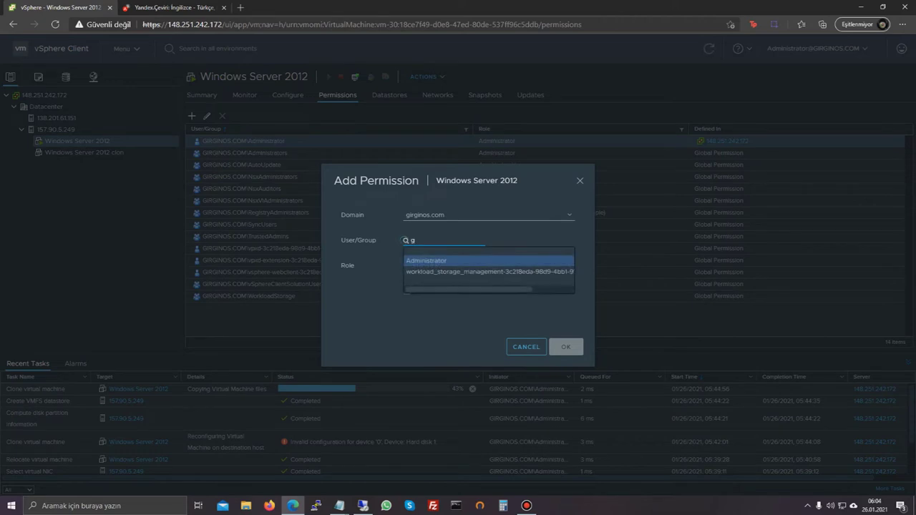
{"action": "key", "text": "Return"}
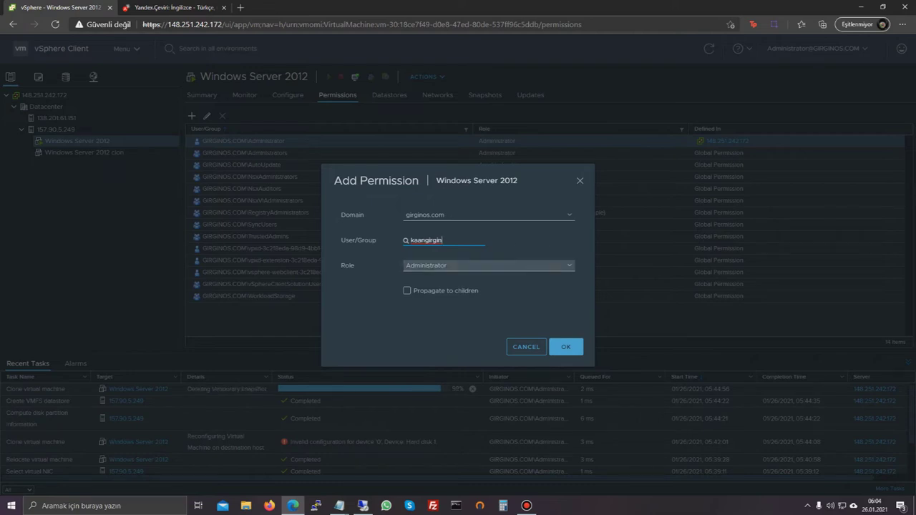
{"action": "key", "text": "Return"}
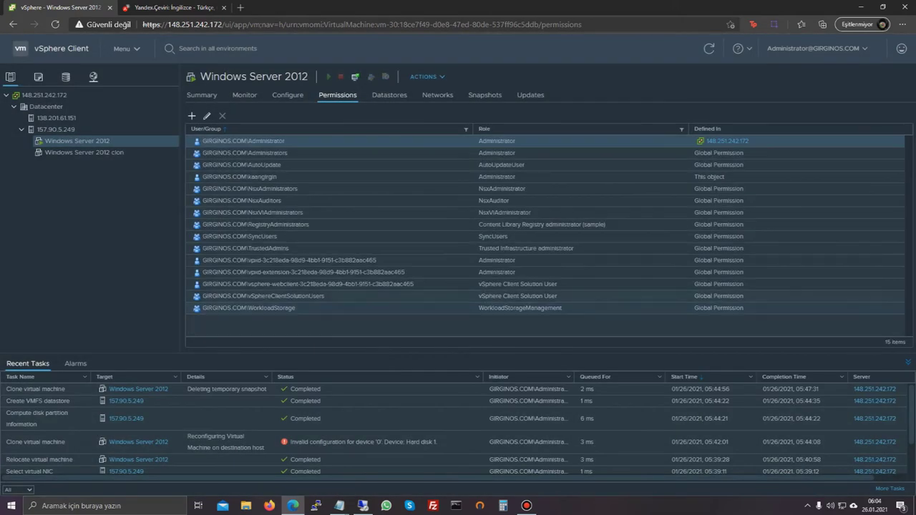
{"action": "left_click_drag", "start_coordinate": [231, 24], "coordinate": [143, 24]}
{"action": "key", "text": "ctrl+c"}
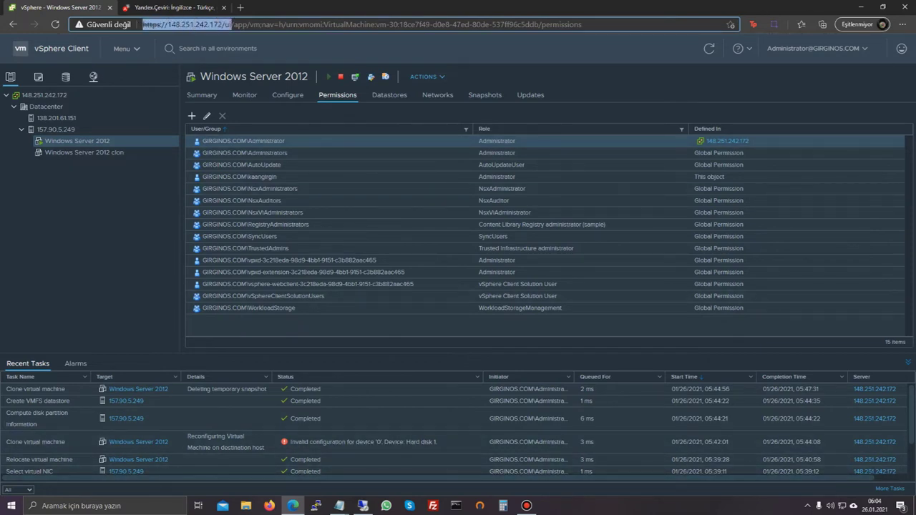
Step: Open a new Edge tab, launch Firefox, and paste the vSphere address into it
{"action": "right_click", "coordinate": [258, 6]}
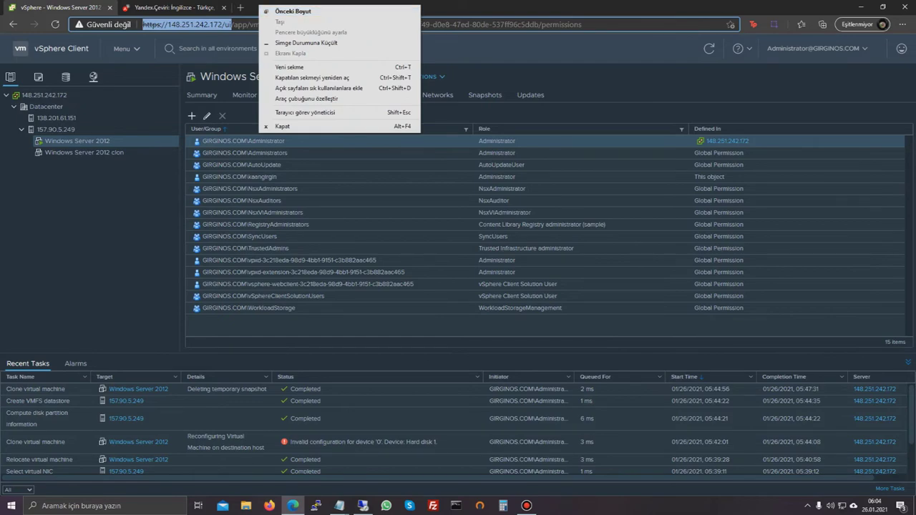
{"action": "left_click", "coordinate": [241, 7]}
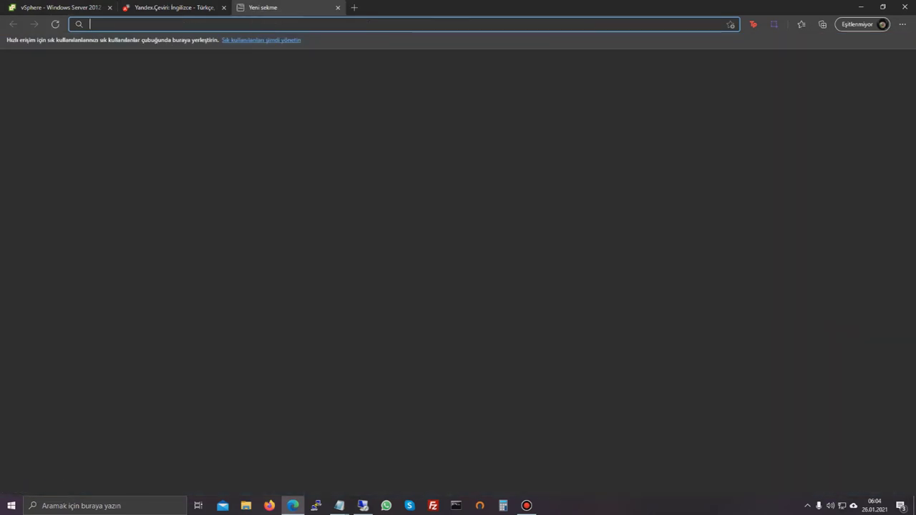
{"action": "key", "text": "super+s"}
{"action": "type", "text": "chr"}
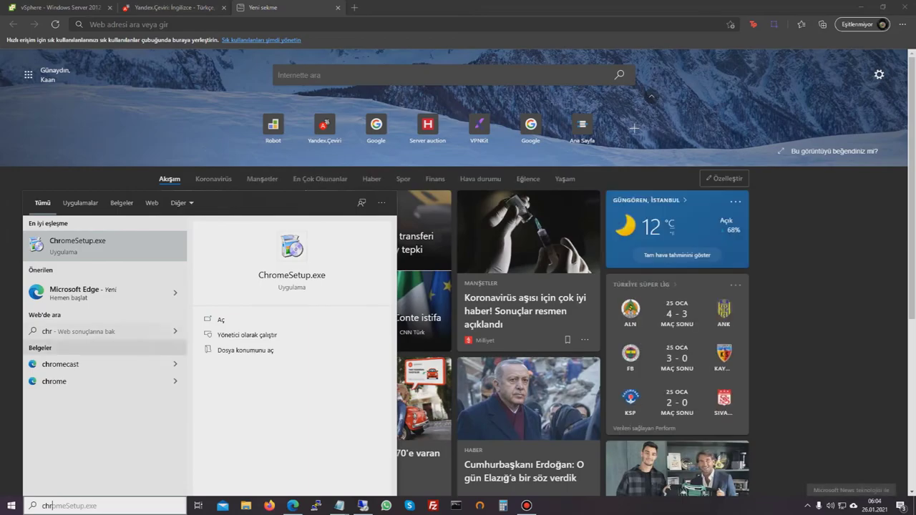
{"action": "left_click", "coordinate": [269, 506]}
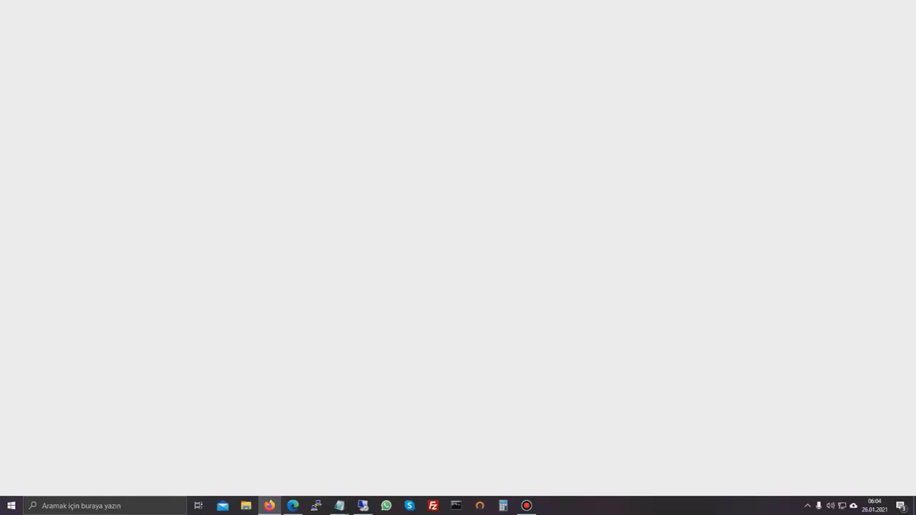
{"action": "key", "text": "ctrl+v"}
Step: Load the vSphere login page in Firefox and log in with the new user's name and password
{"action": "key", "text": "Return"}
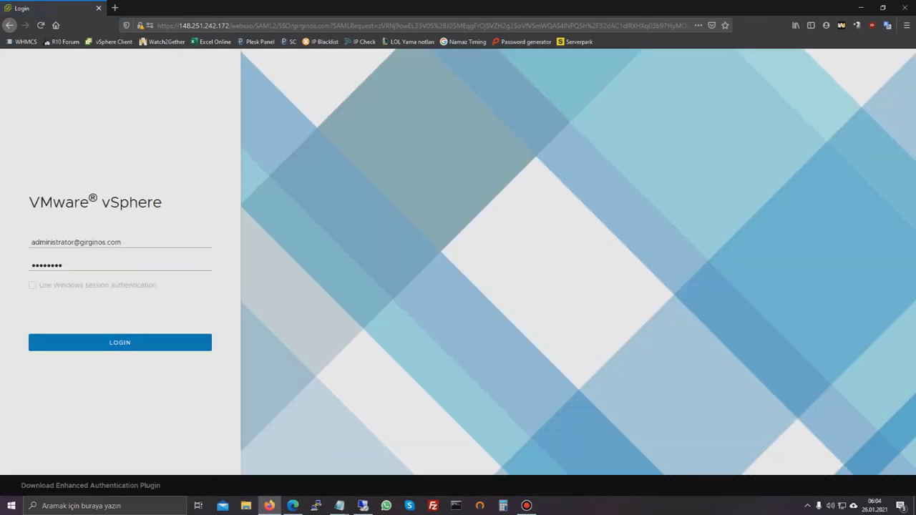
{"action": "left_click", "coordinate": [122, 243]}
{"action": "double_click", "coordinate": [54, 243]}
{"action": "type", "text": "kaangirg"}
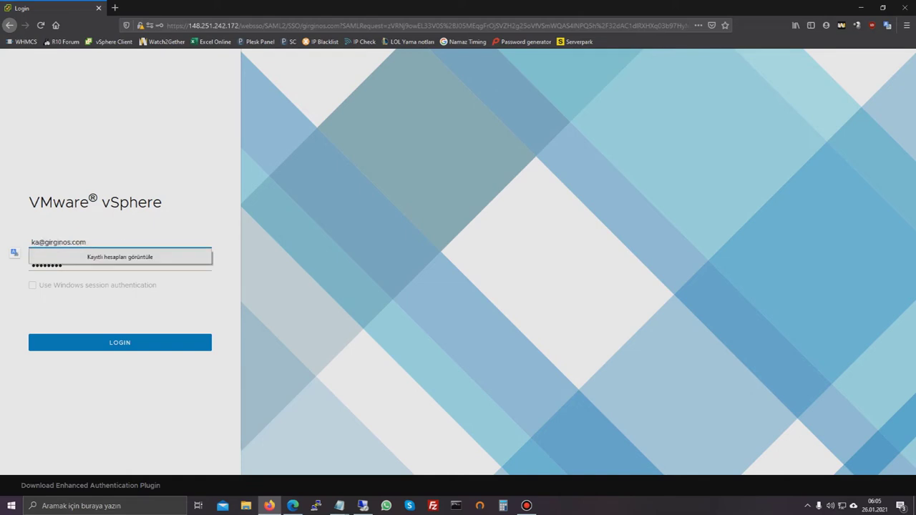
{"action": "left_click", "coordinate": [71, 243]}
{"action": "left_click_drag", "start_coordinate": [116, 243], "coordinate": [170, 247]}
{"action": "left_click", "coordinate": [116, 242]}
{"action": "left_click", "coordinate": [66, 242]}
{"action": "left_click", "coordinate": [175, 223]}
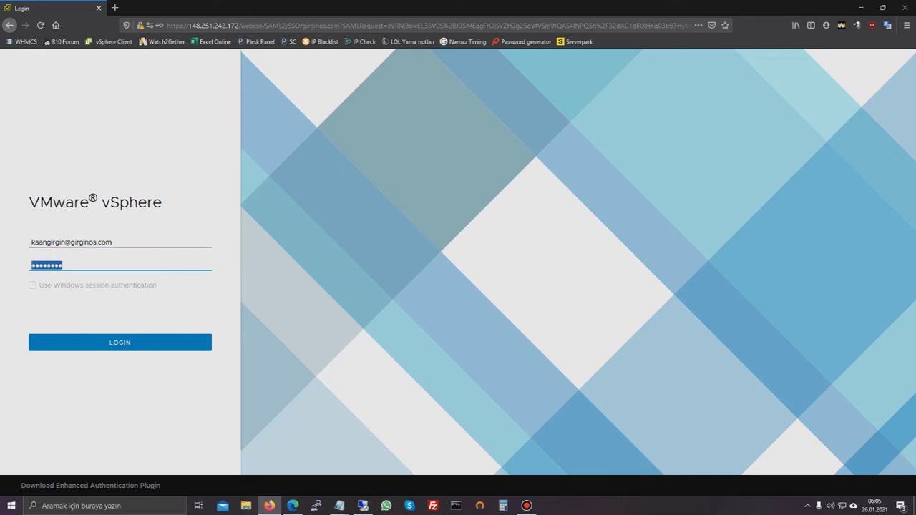
{"action": "type", "text": "•••"}
{"action": "key", "text": "Return"}
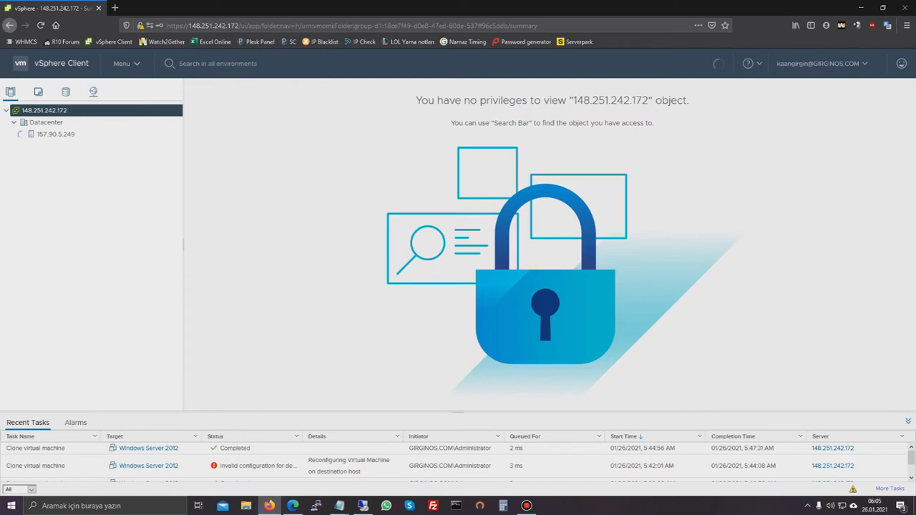
Step: As the new user, open the Windows Server 2012 summary and view host 157.90.5.249
{"action": "left_click", "coordinate": [76, 146]}
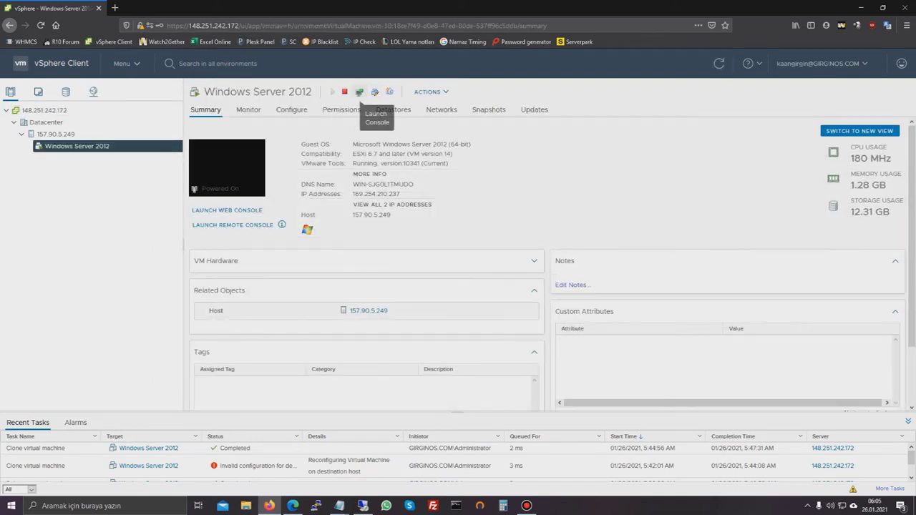
{"action": "right_click", "coordinate": [115, 146]}
{"action": "mouse_move", "coordinate": [144, 149]}
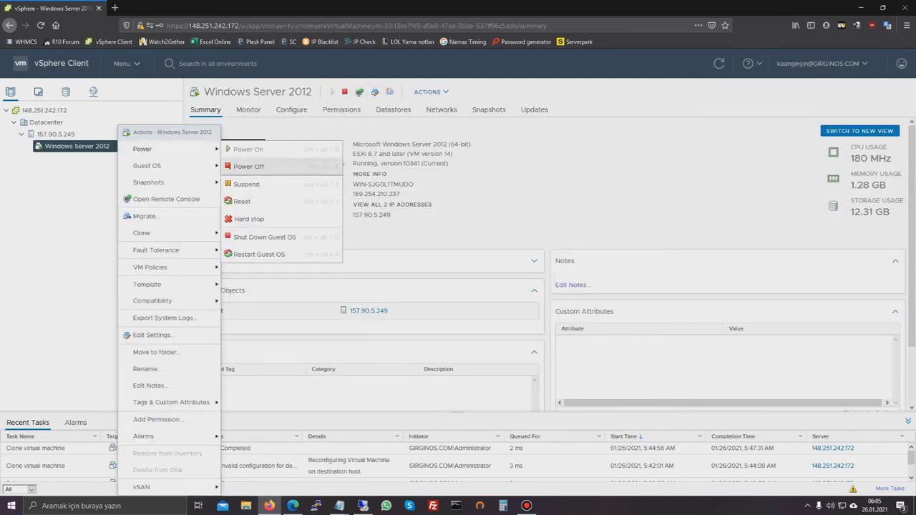
{"action": "left_click", "coordinate": [56, 135]}
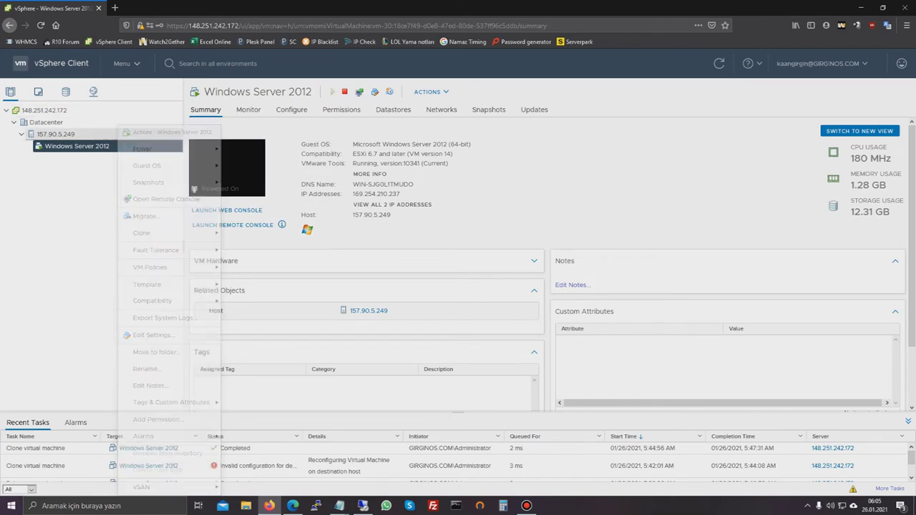
{"action": "left_click", "coordinate": [56, 133]}
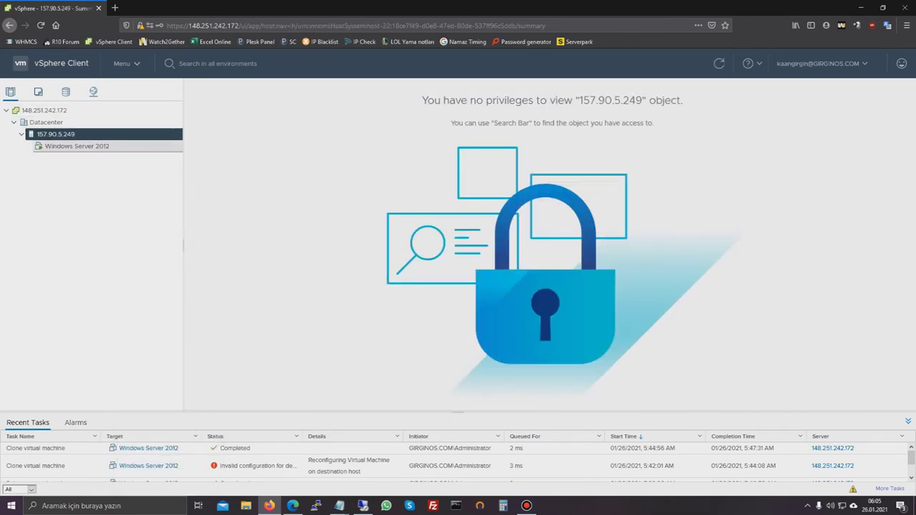
{"action": "left_click", "coordinate": [63, 146]}
Step: Launch the Windows Server 2012 remote console from its actions menu
{"action": "right_click", "coordinate": [43, 146]}
{"action": "left_click", "coordinate": [91, 199]}
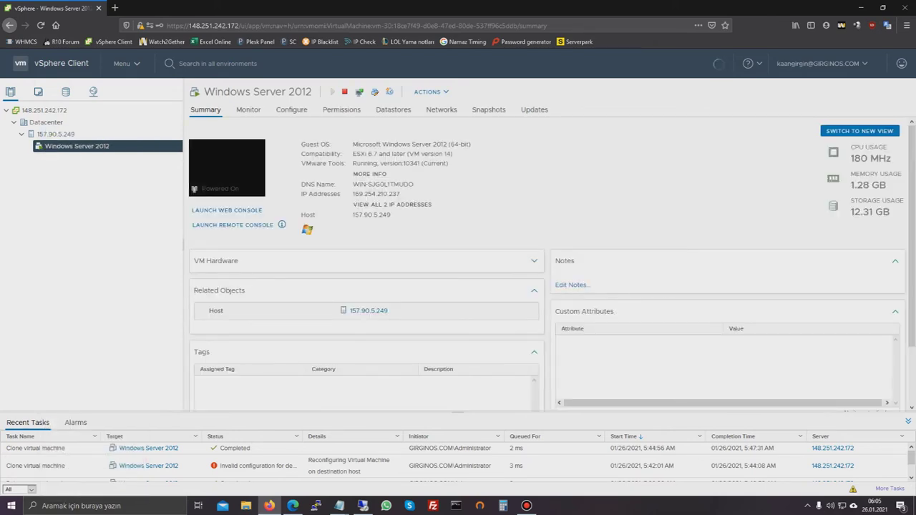
{"action": "left_click", "coordinate": [53, 8]}
{"action": "right_click", "coordinate": [111, 146]}
{"action": "mouse_move", "coordinate": [136, 149]}
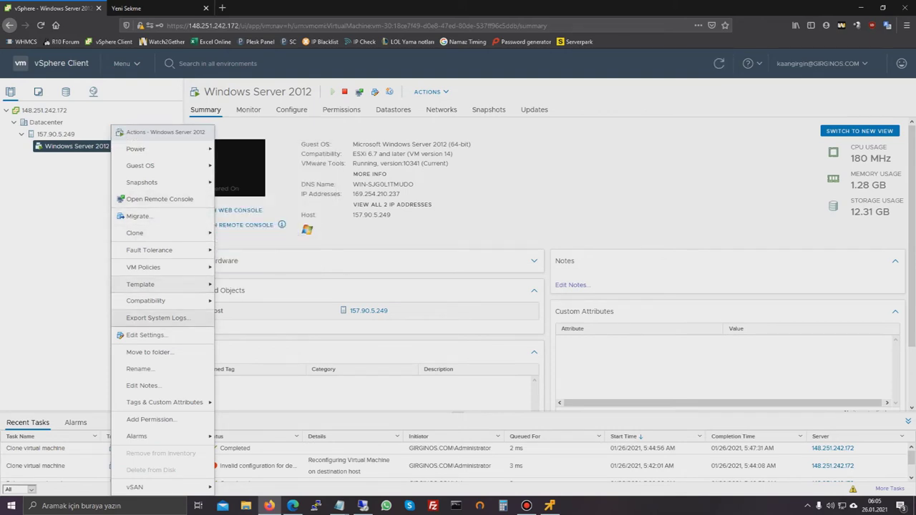
{"action": "left_click", "coordinate": [159, 199]}
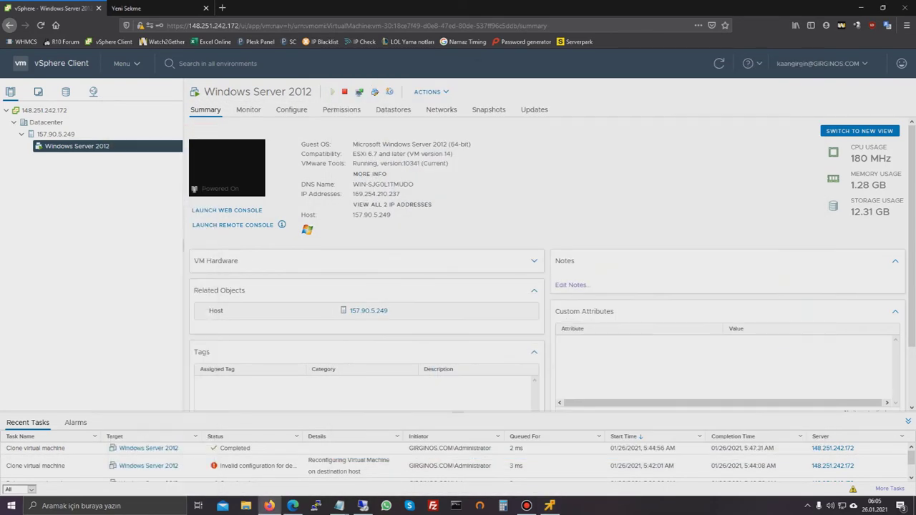
{"action": "right_click", "coordinate": [60, 146]}
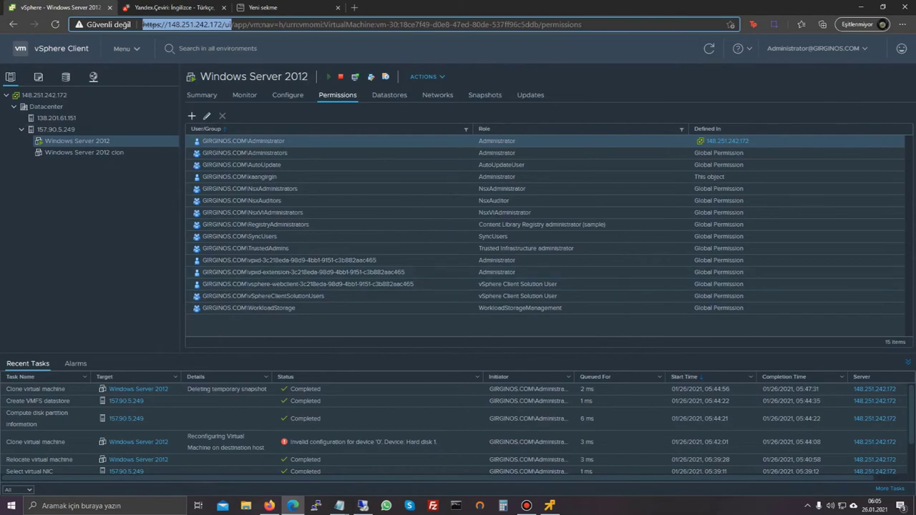
Step: Migrate Windows Server 2012 clon, changing both its destination host and datastore
{"action": "left_click", "coordinate": [84, 153]}
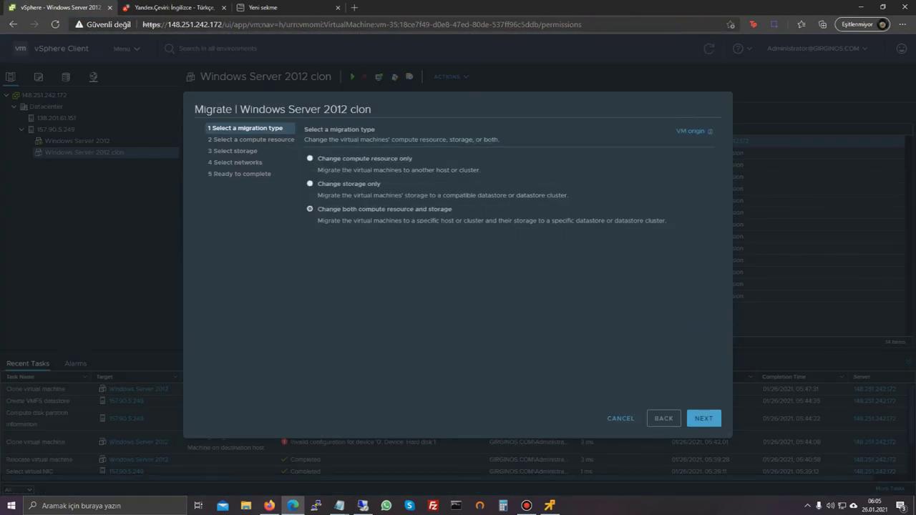
{"action": "left_click", "coordinate": [704, 418]}
{"action": "left_click", "coordinate": [362, 190]}
{"action": "left_click", "coordinate": [704, 419]}
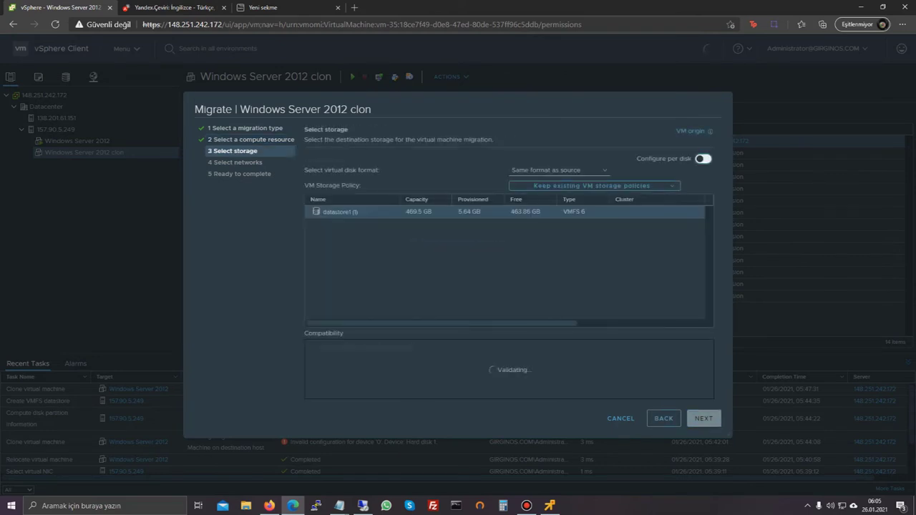
{"action": "left_click", "coordinate": [704, 418]}
{"action": "left_click", "coordinate": [704, 418]}
{"action": "left_click", "coordinate": [703, 419]}
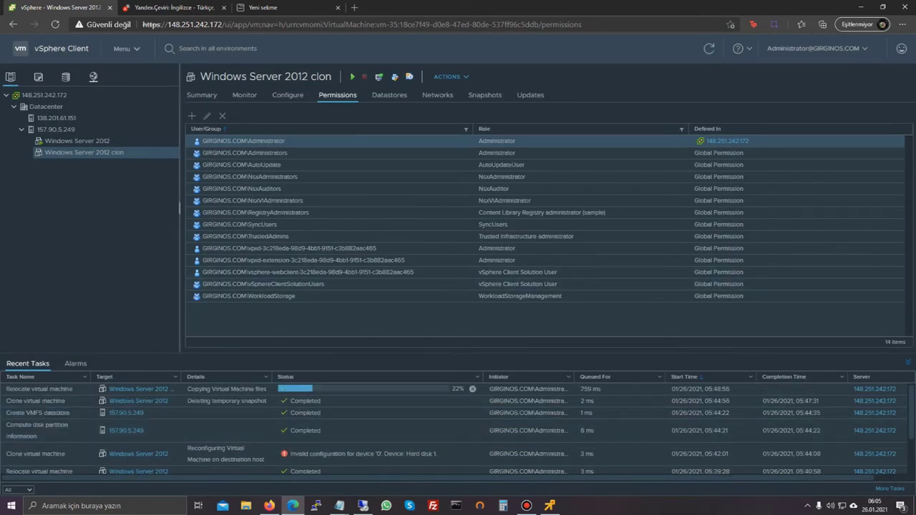
Step: Add a permission on Windows Server 2012 giving the new user the 'Virtual machine user (sample)' role
{"action": "left_click", "coordinate": [50, 141]}
{"action": "right_click", "coordinate": [50, 141]}
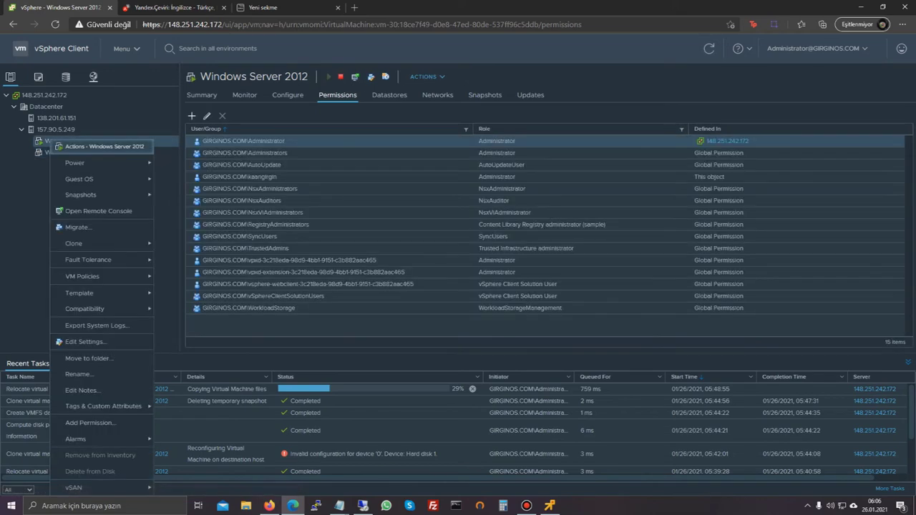
{"action": "left_click", "coordinate": [90, 423]}
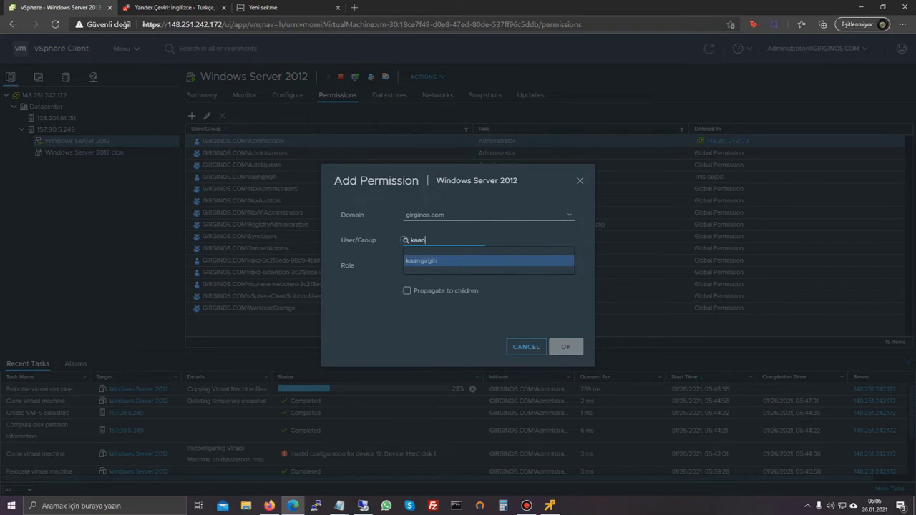
{"action": "left_click", "coordinate": [436, 261]}
{"action": "left_click", "coordinate": [458, 266]}
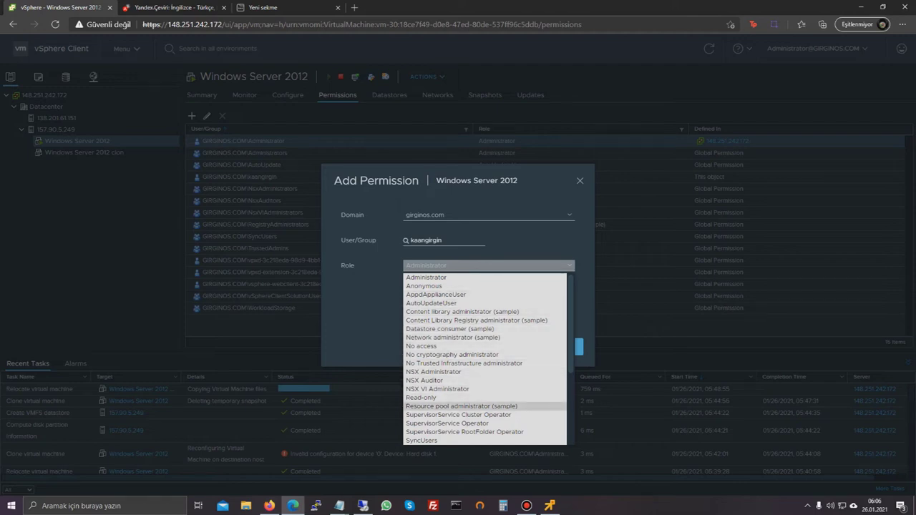
{"action": "scroll", "coordinate": [465, 398], "scroll_direction": "down", "scroll_amount": 3}
{"action": "scroll", "coordinate": [465, 390], "scroll_direction": "down", "scroll_amount": 1}
{"action": "scroll", "coordinate": [465, 364], "scroll_direction": "up", "scroll_amount": 1}
{"action": "scroll", "coordinate": [465, 363], "scroll_direction": "down", "scroll_amount": 1}
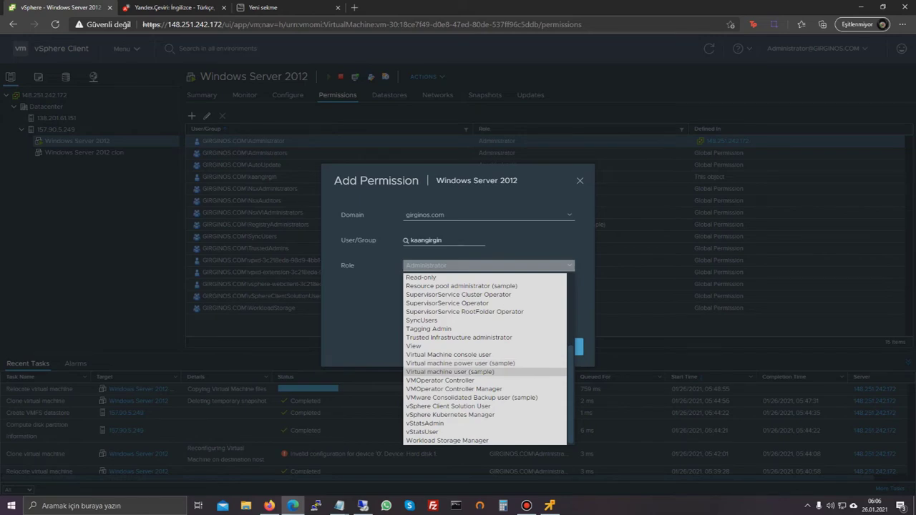
{"action": "left_click", "coordinate": [450, 372]}
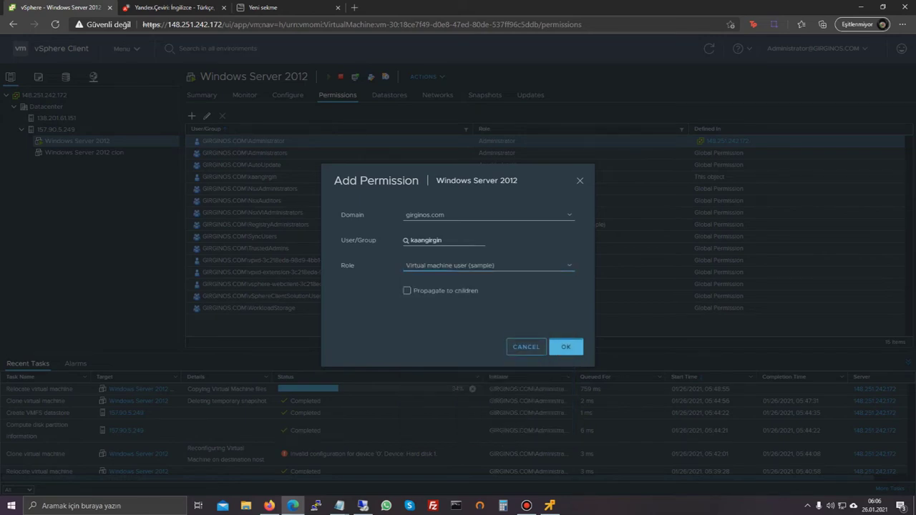
{"action": "left_click", "coordinate": [566, 347]}
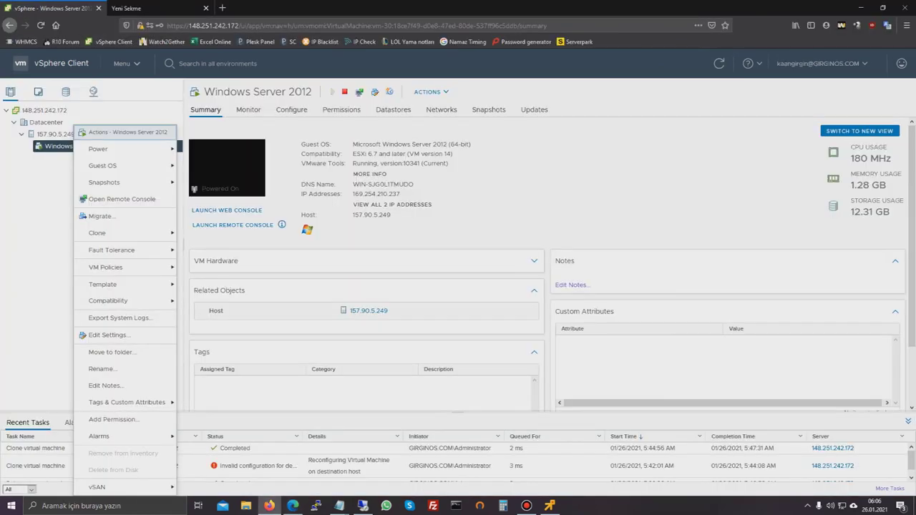
Step: Reload vSphere and try migrating Windows Server 2012 as the restricted user, cancelling the refusal
{"action": "left_click", "coordinate": [41, 25]}
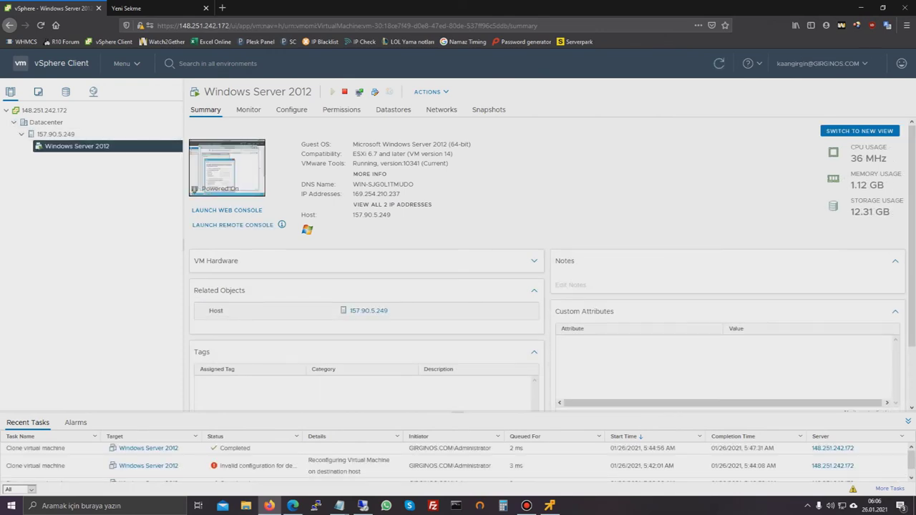
{"action": "right_click", "coordinate": [98, 146]}
{"action": "mouse_move", "coordinate": [143, 232]}
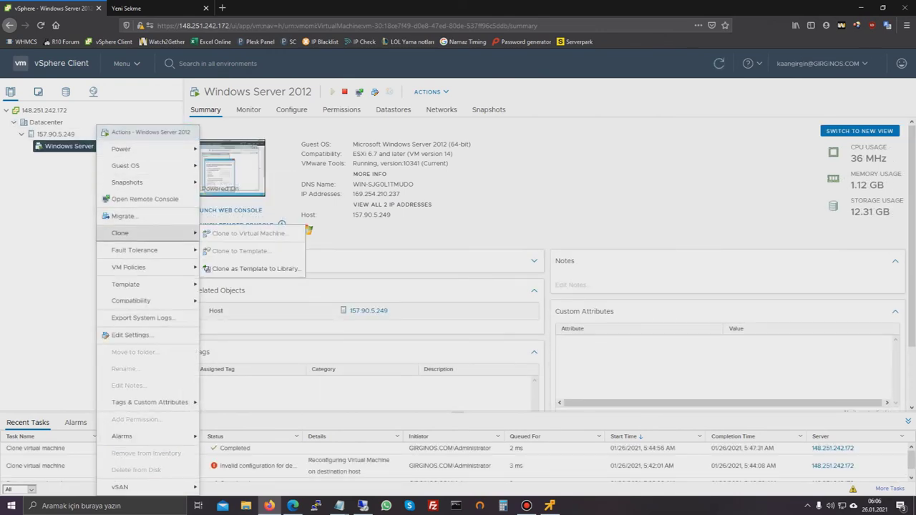
{"action": "left_click", "coordinate": [122, 216]}
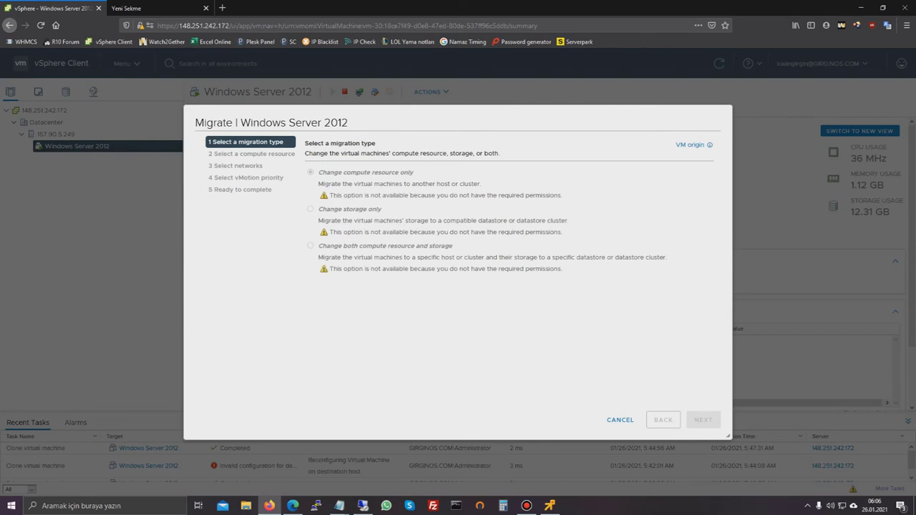
{"action": "left_click", "coordinate": [621, 420]}
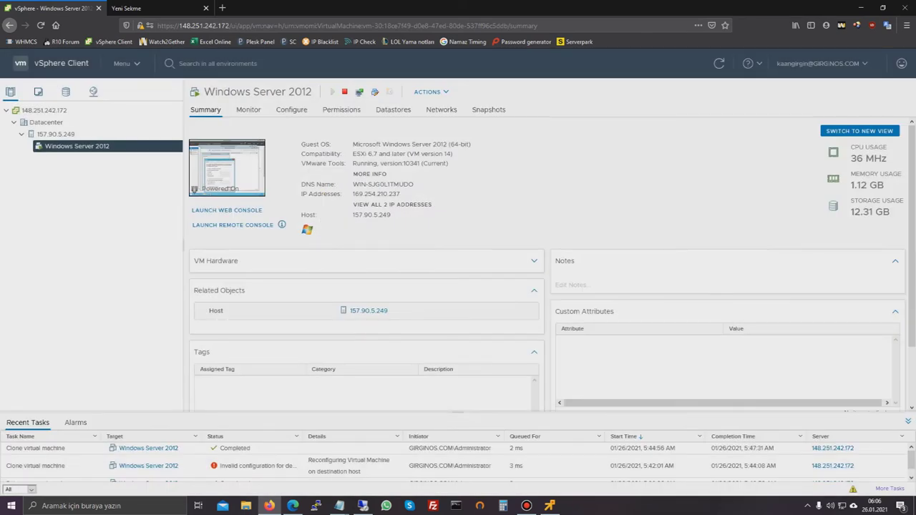
Step: Recheck the VM's actions list, then check access to host 157.90.5.249
{"action": "right_click", "coordinate": [97, 146]}
{"action": "mouse_move", "coordinate": [172, 149]}
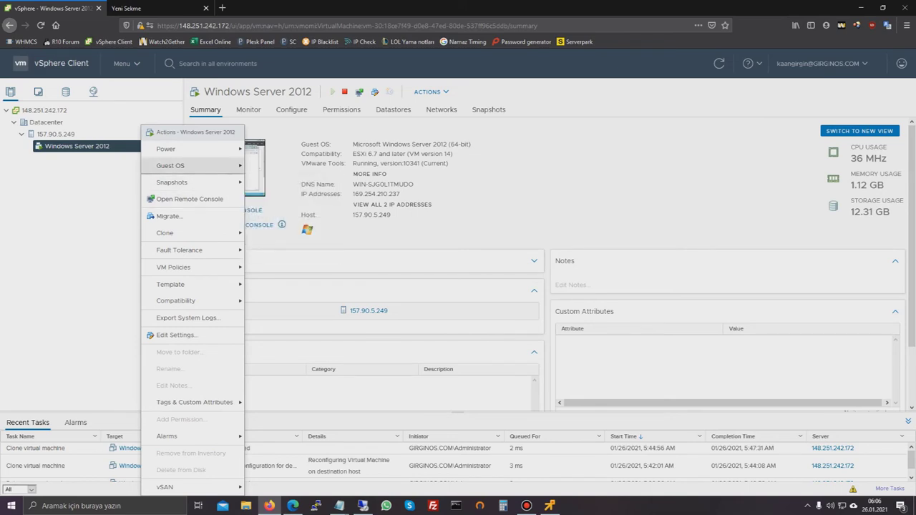
{"action": "key", "text": "Escape"}
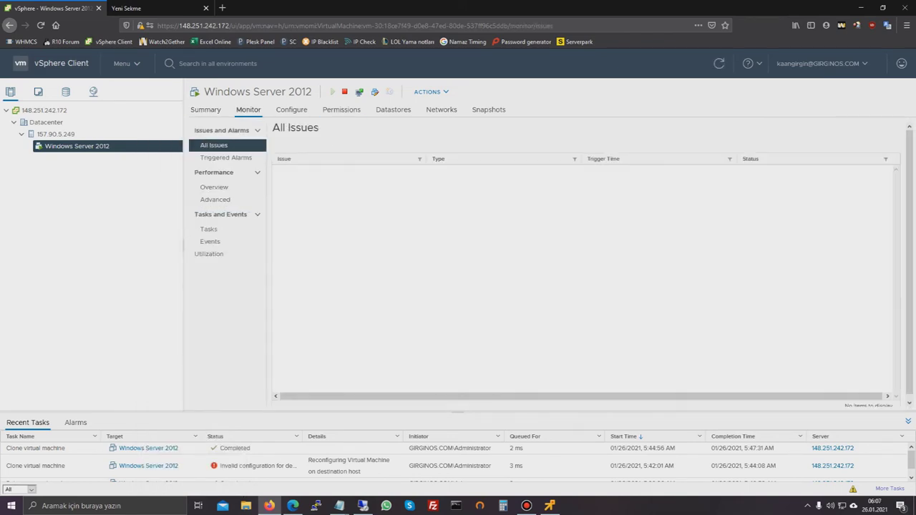
{"action": "left_click", "coordinate": [56, 135]}
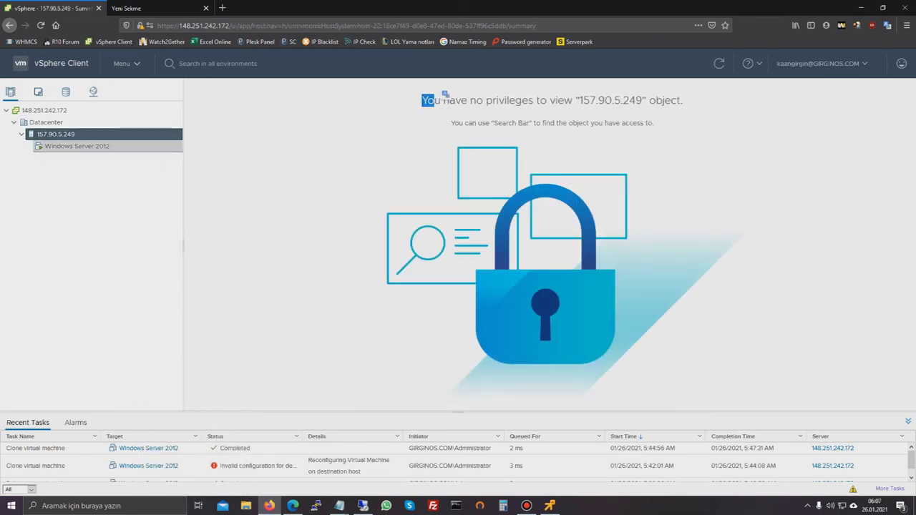
{"action": "left_click", "coordinate": [76, 146]}
Step: Try creating a new virtual machine on host 157.90.5.249, cancel it, and return to the admin session
{"action": "left_click", "coordinate": [55, 134]}
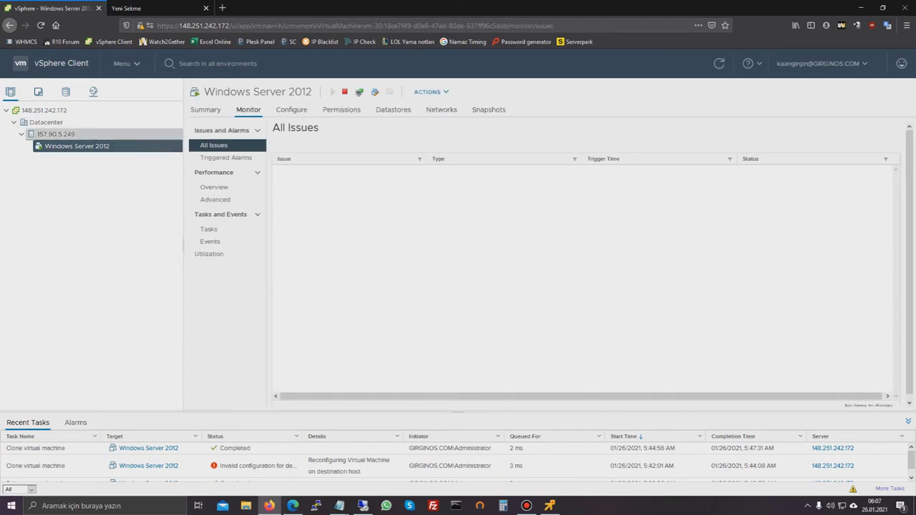
{"action": "right_click", "coordinate": [56, 134]}
{"action": "left_click", "coordinate": [93, 137]}
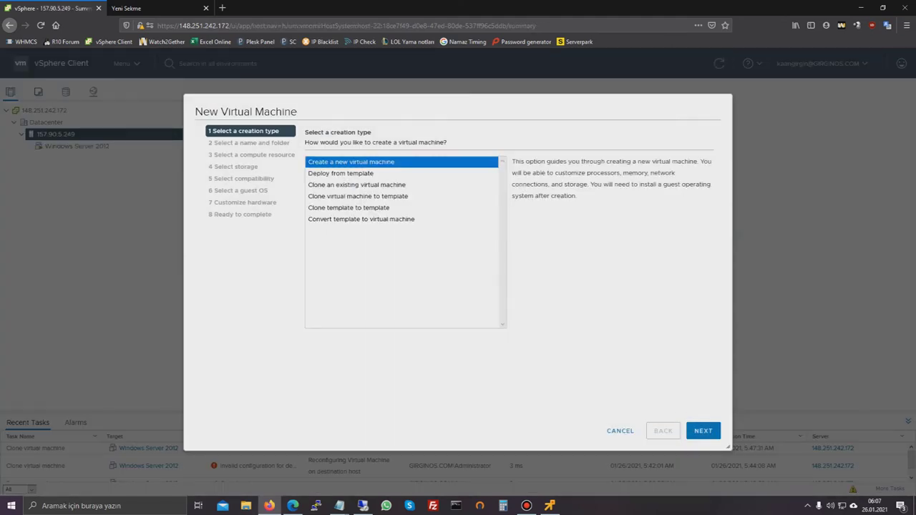
{"action": "left_click", "coordinate": [704, 431]}
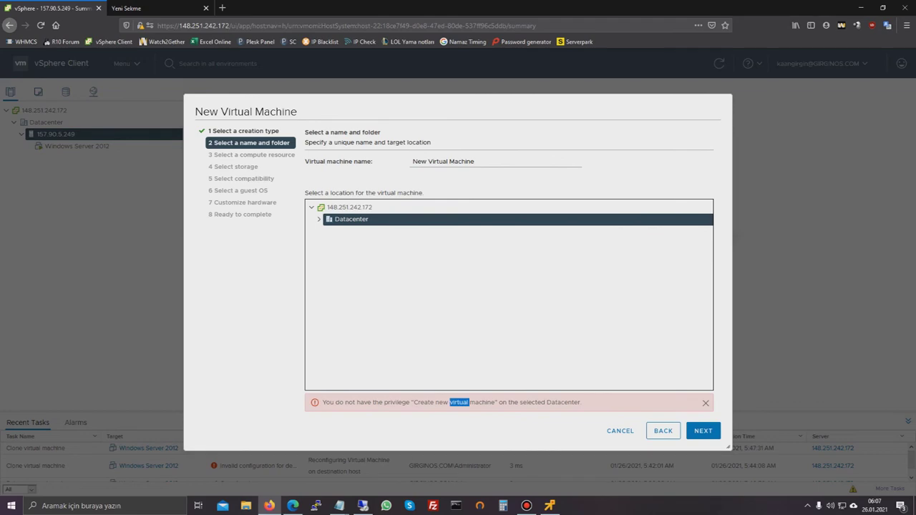
{"action": "key", "text": "Escape"}
{"action": "left_click", "coordinate": [77, 146]}
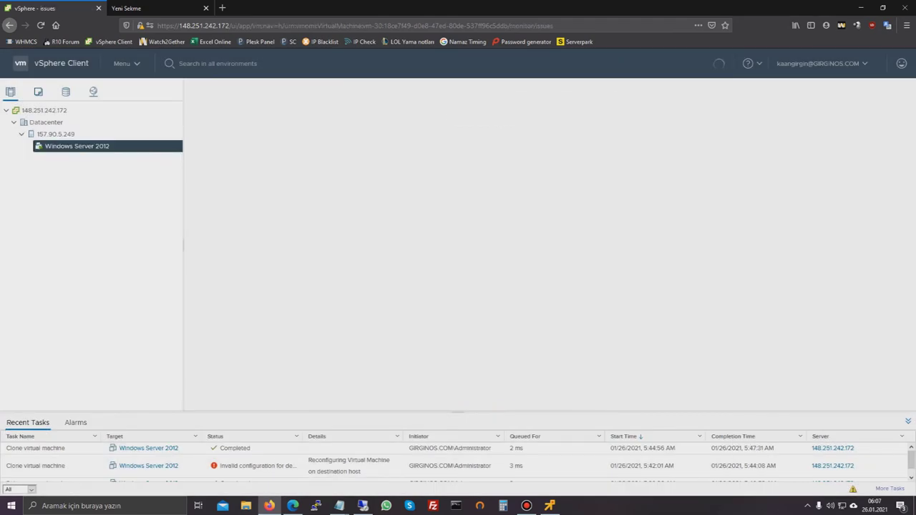
{"action": "left_click", "coordinate": [293, 506]}
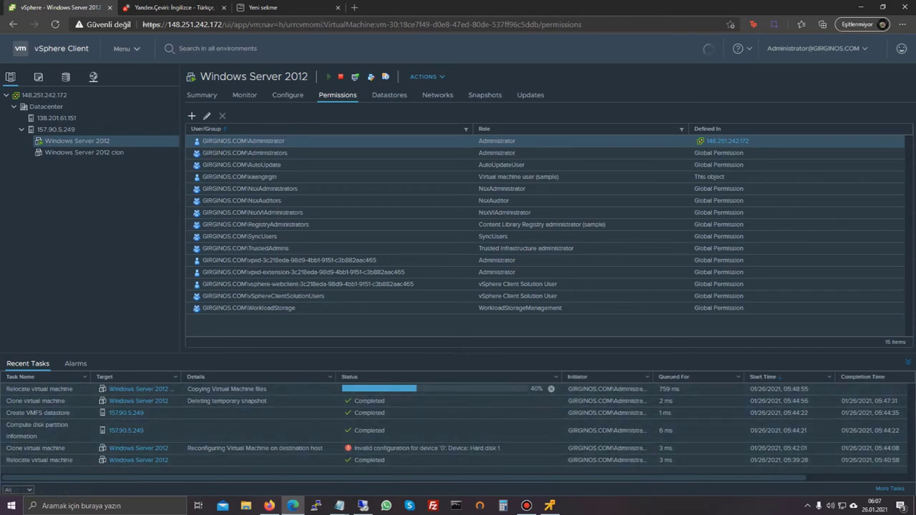
Step: Rearrange the Recent Tasks columns and widen the Status column
{"action": "left_click_drag", "start_coordinate": [327, 377], "coordinate": [345, 377]}
{"action": "left_click_drag", "start_coordinate": [415, 378], "coordinate": [305, 375]}
{"action": "left_click_drag", "start_coordinate": [559, 377], "coordinate": [606, 377]}
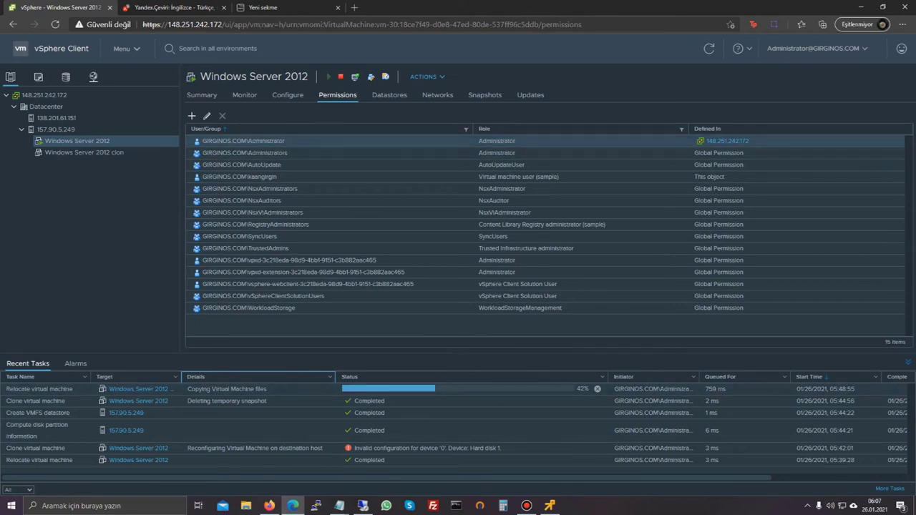
Step: View host 157.90.5.249's Summary, then reselect the Windows Server 2012 VM
{"action": "left_click", "coordinate": [427, 76]}
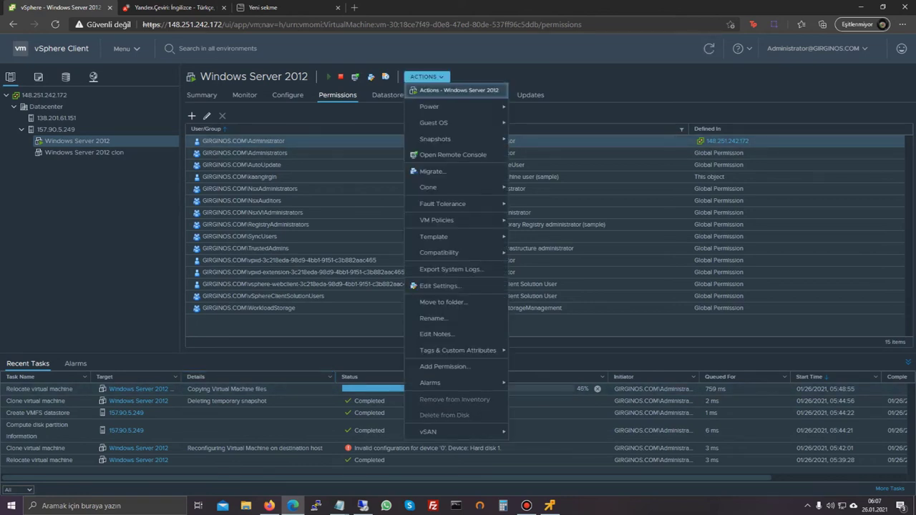
{"action": "mouse_move", "coordinate": [473, 351]}
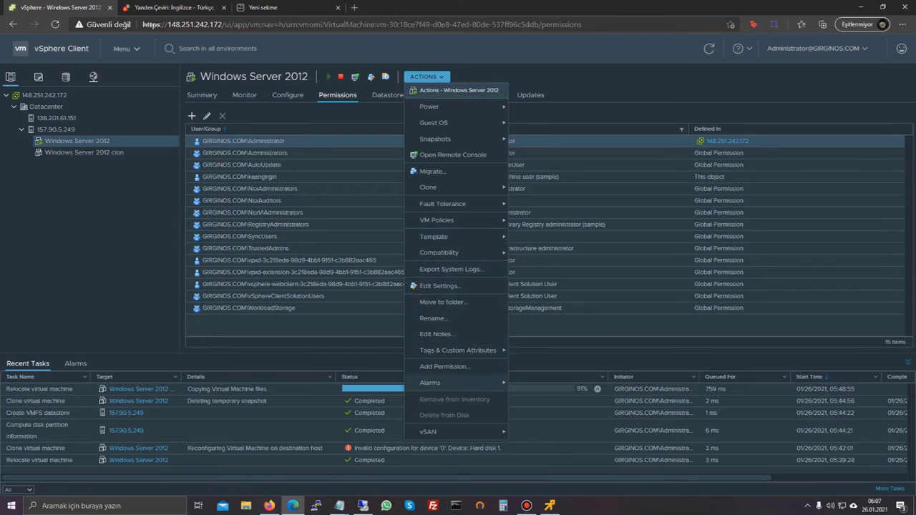
{"action": "left_click", "coordinate": [630, 237]}
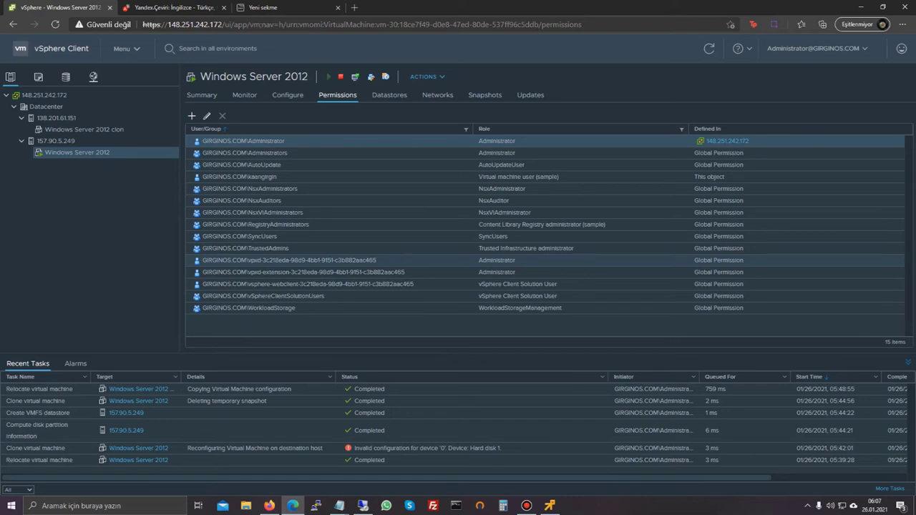
{"action": "left_click", "coordinate": [56, 141]}
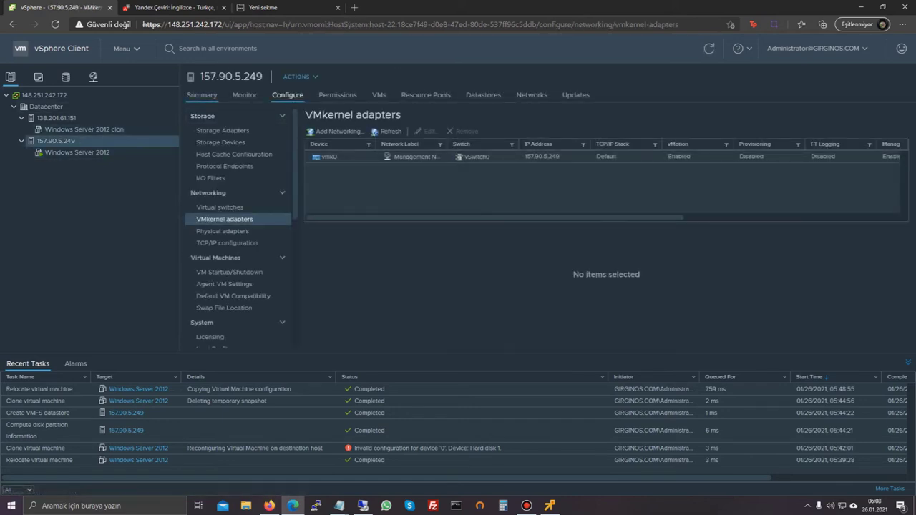
{"action": "left_click", "coordinate": [202, 95]}
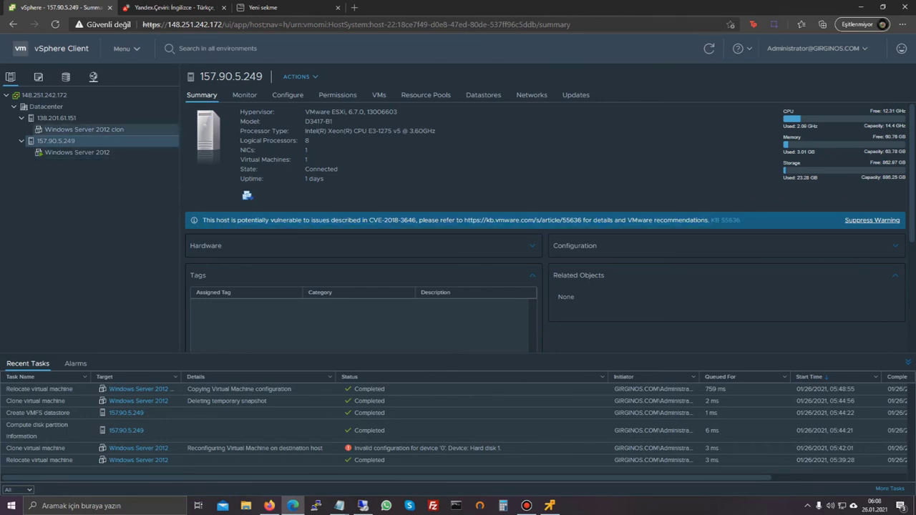
{"action": "left_click", "coordinate": [78, 153]}
Step: Open Edit Settings on the original Windows Server 2012 VM, then cancel without changes
{"action": "right_click", "coordinate": [65, 150]}
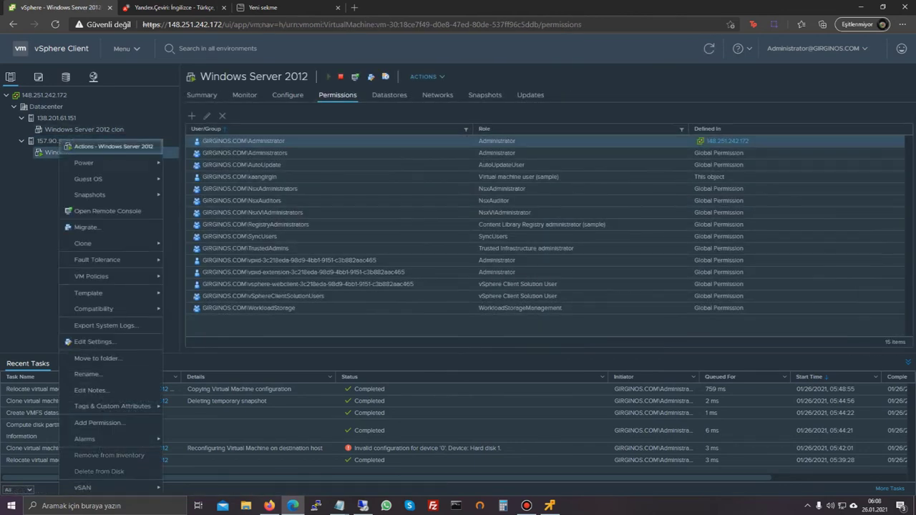
{"action": "left_click", "coordinate": [94, 342]}
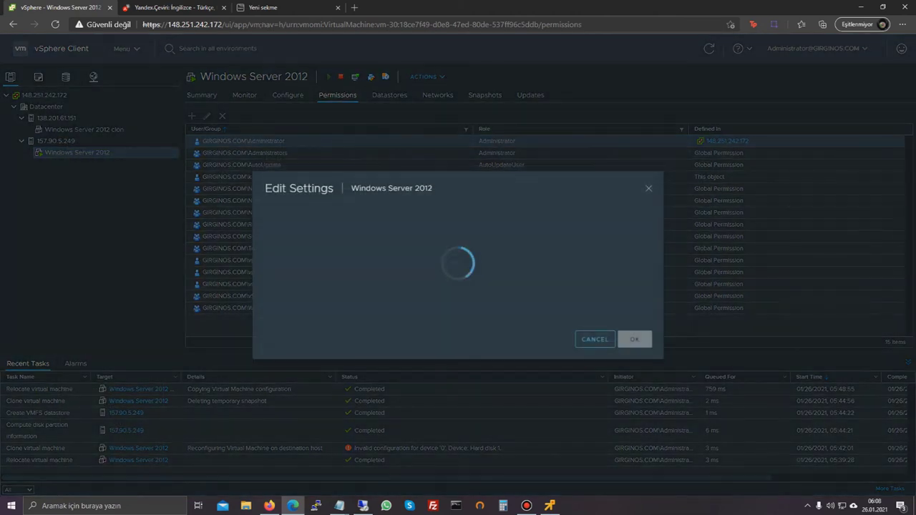
{"action": "left_click", "coordinate": [282, 186]}
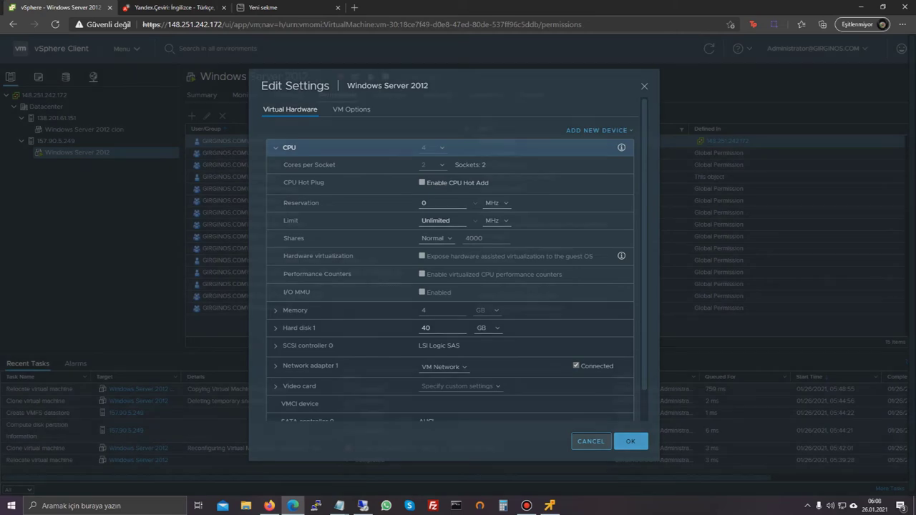
{"action": "left_click", "coordinate": [591, 441]}
Step: In the clon VM's Edit Settings, tick Enable CPU Hot Add and Memory Hot Plug, then click OK
{"action": "right_click", "coordinate": [85, 152]}
{"action": "right_click", "coordinate": [53, 130]}
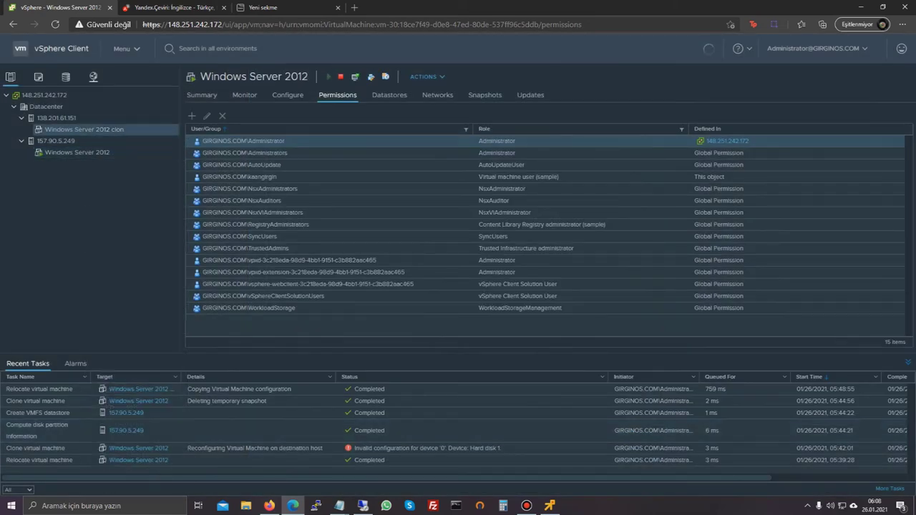
{"action": "left_click", "coordinate": [88, 332]}
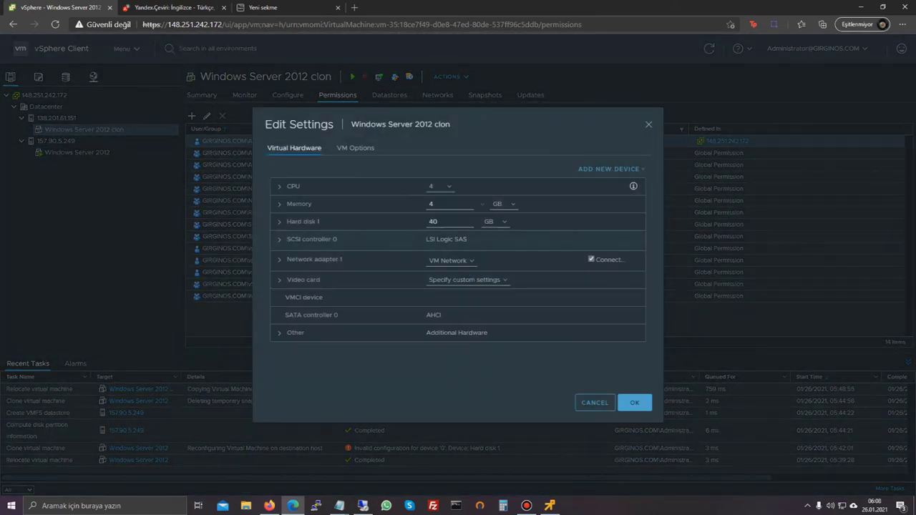
{"action": "left_click", "coordinate": [289, 184]}
{"action": "left_click", "coordinate": [423, 183]}
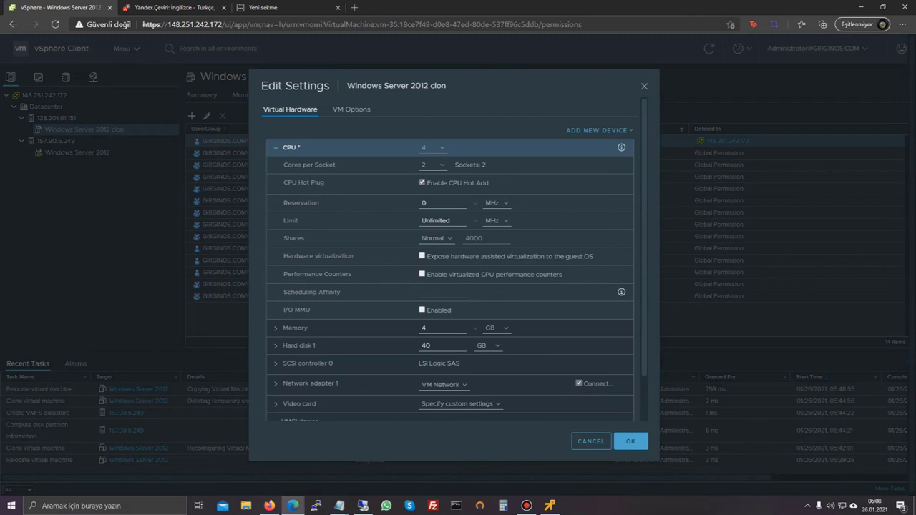
{"action": "left_click", "coordinate": [295, 328]}
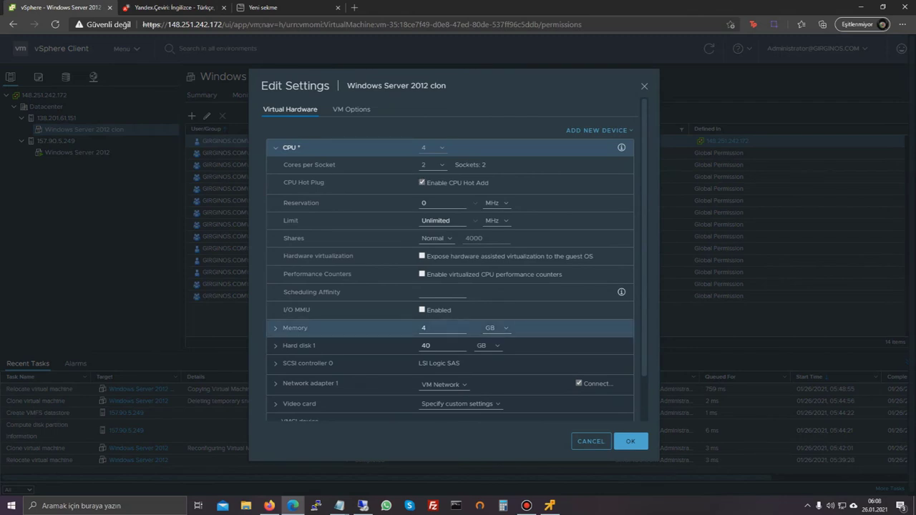
{"action": "scroll", "coordinate": [436, 385], "scroll_direction": "down", "scroll_amount": 1}
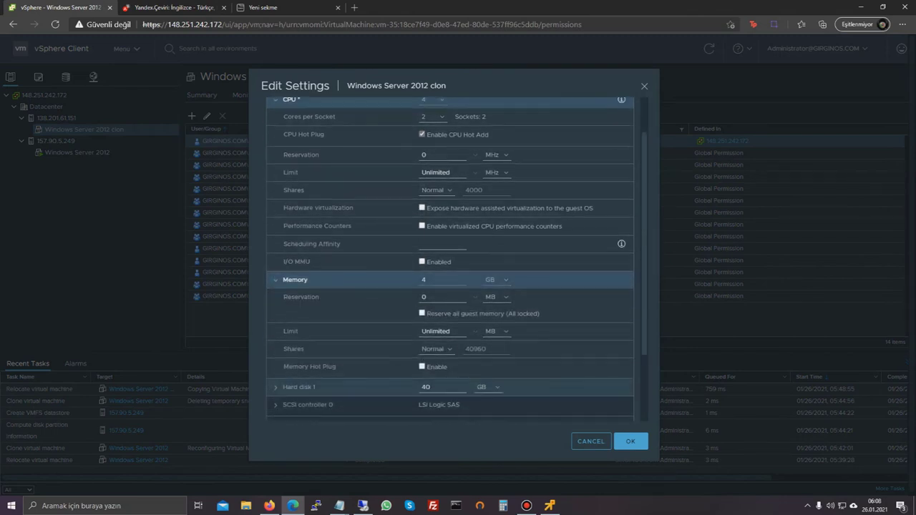
{"action": "left_click", "coordinate": [423, 367]}
{"action": "left_click", "coordinate": [630, 441]}
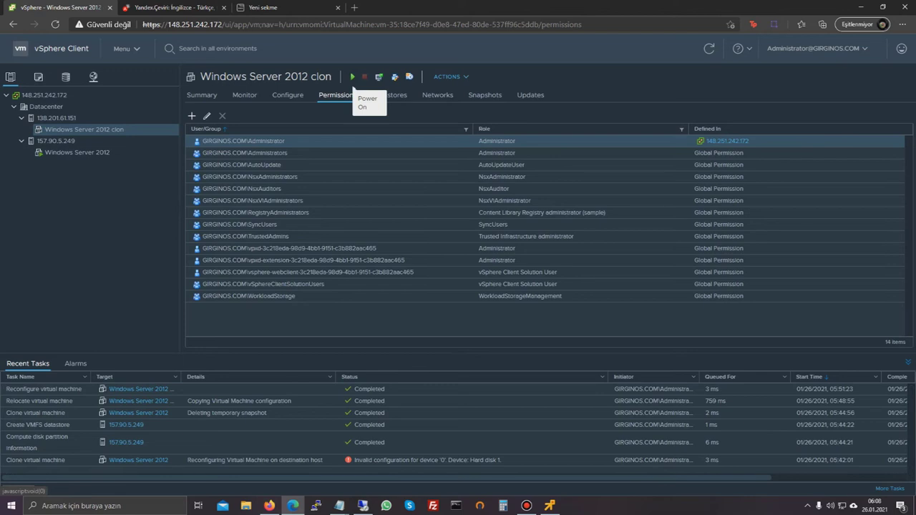
{"action": "left_click", "coordinate": [353, 79]}
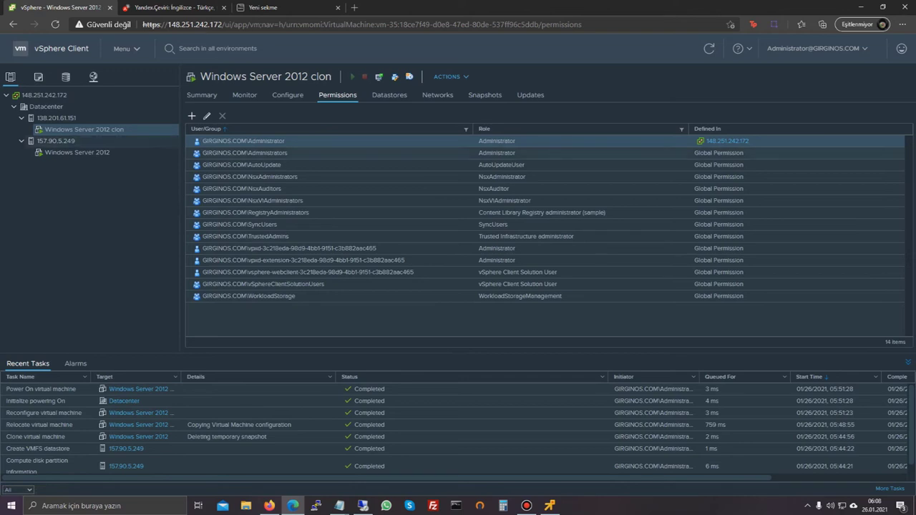
{"action": "left_click", "coordinate": [202, 96]}
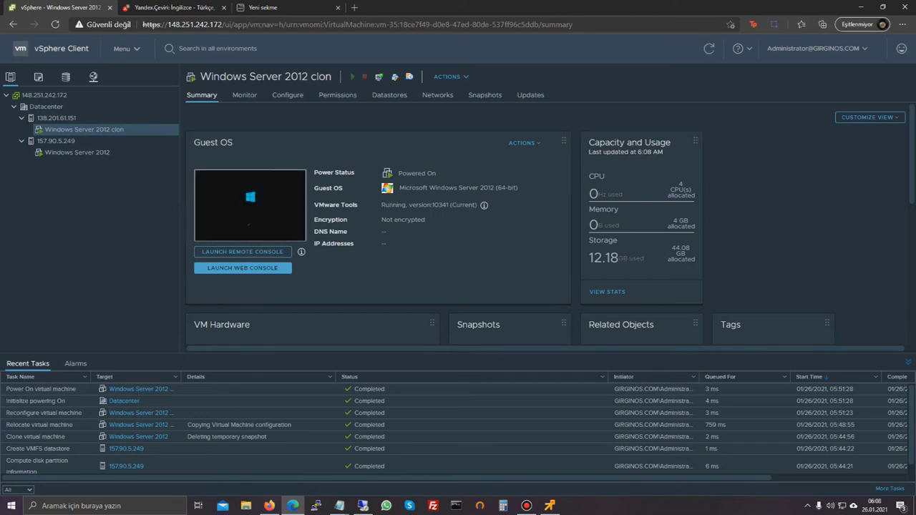
{"action": "left_click", "coordinate": [57, 118]}
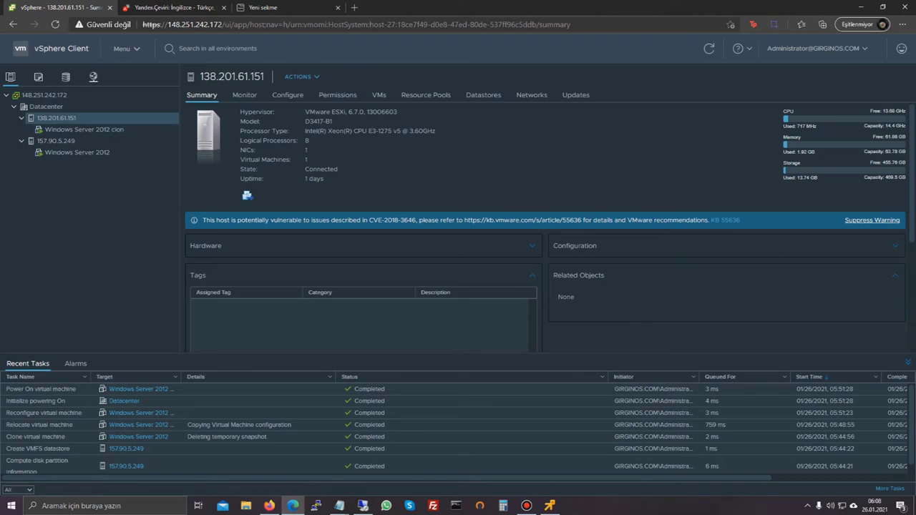
{"action": "left_click", "coordinate": [85, 130]}
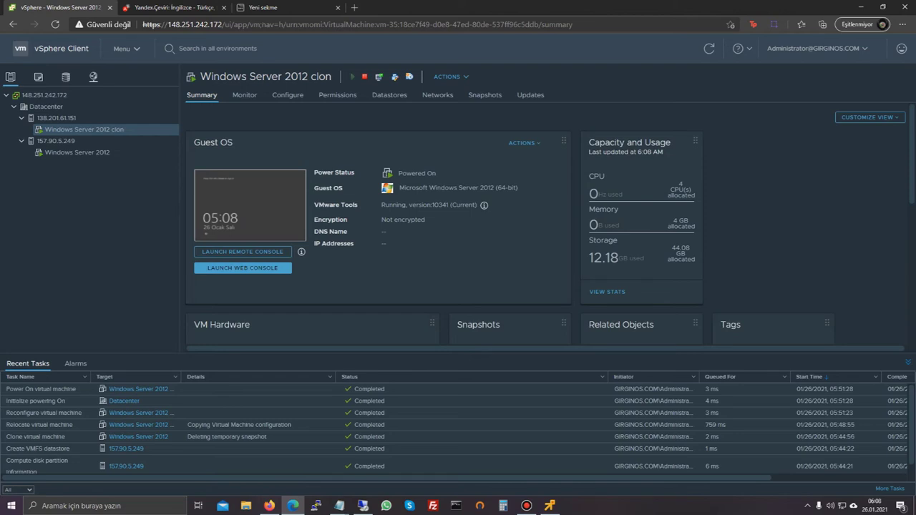
{"action": "right_click", "coordinate": [100, 128]}
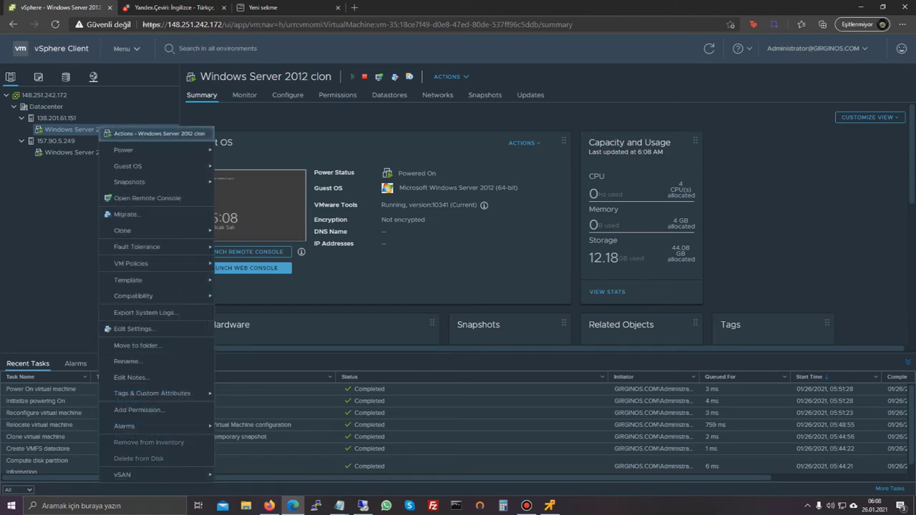
{"action": "key", "text": "Escape"}
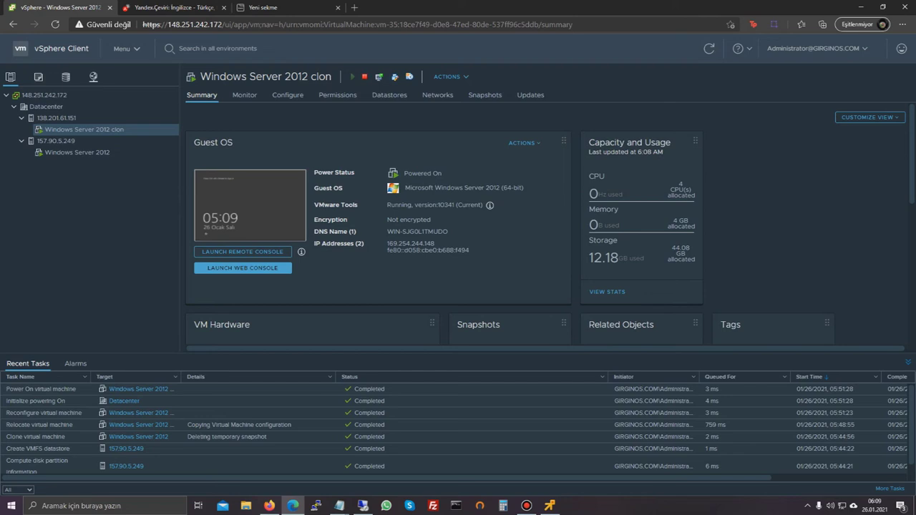
{"action": "right_click", "coordinate": [114, 130]}
{"action": "left_click", "coordinate": [154, 335]}
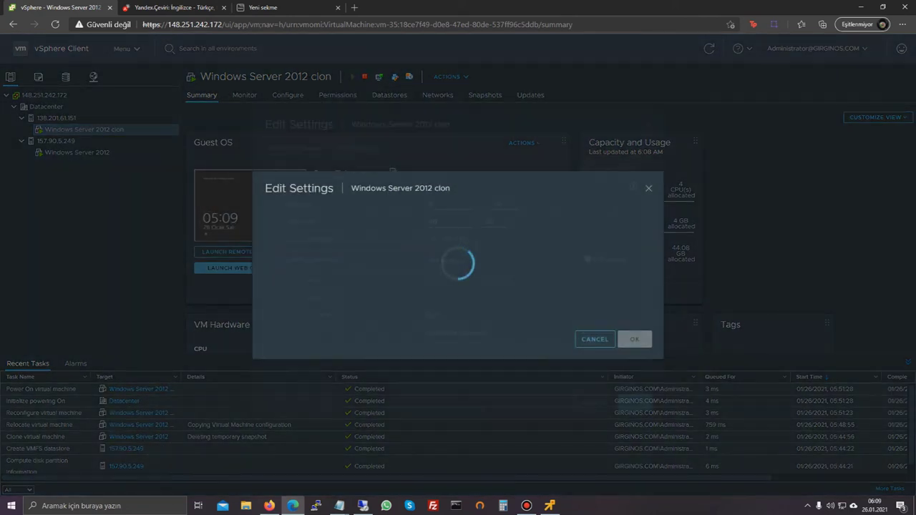
{"action": "double_click", "coordinate": [432, 204]}
{"action": "left_click", "coordinate": [458, 371]}
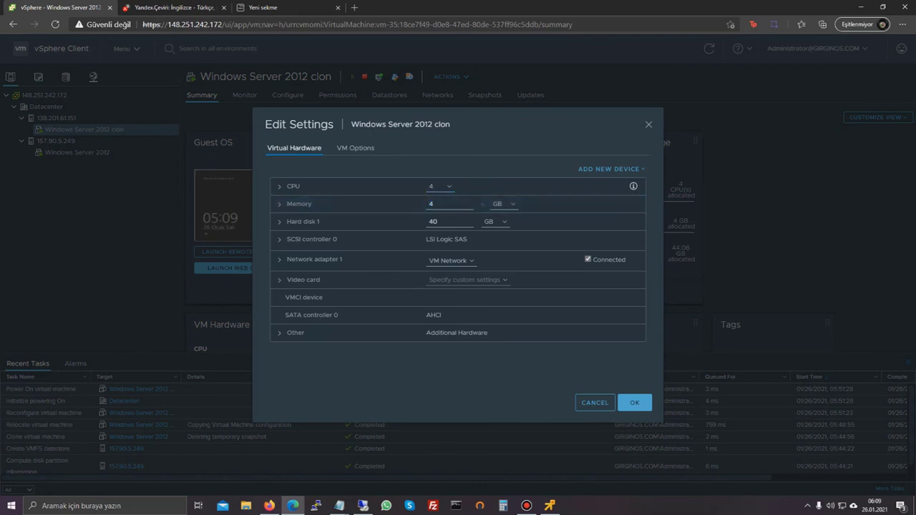
{"action": "left_click", "coordinate": [595, 403]}
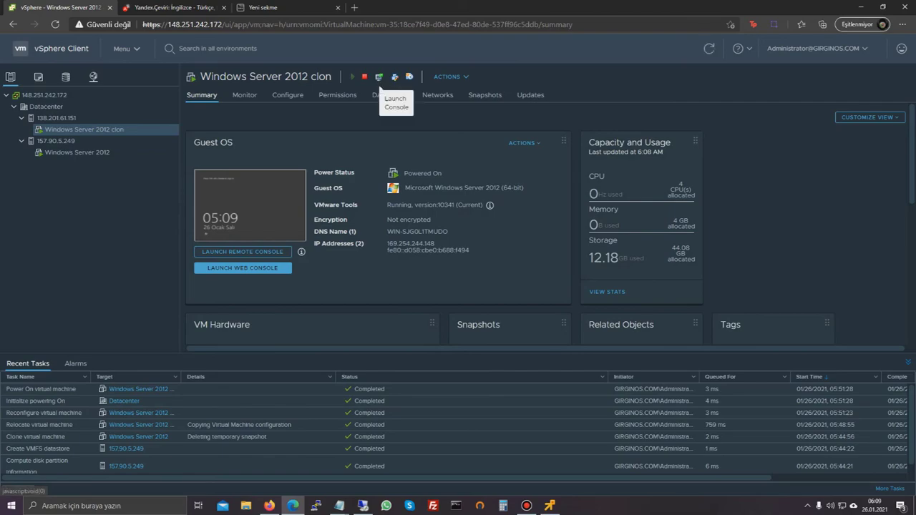
Step: Close the duplicate remote console windows from the taskbar
{"action": "left_click", "coordinate": [550, 506]}
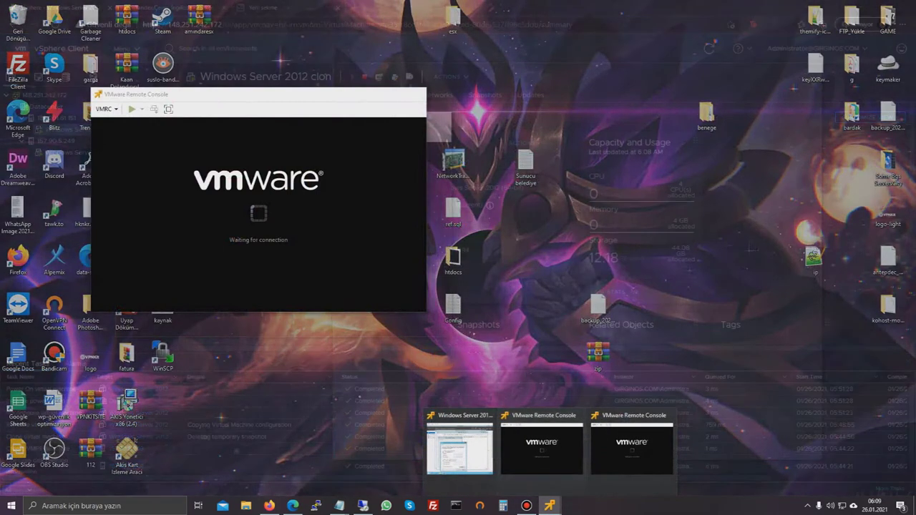
{"action": "left_click", "coordinate": [542, 450]}
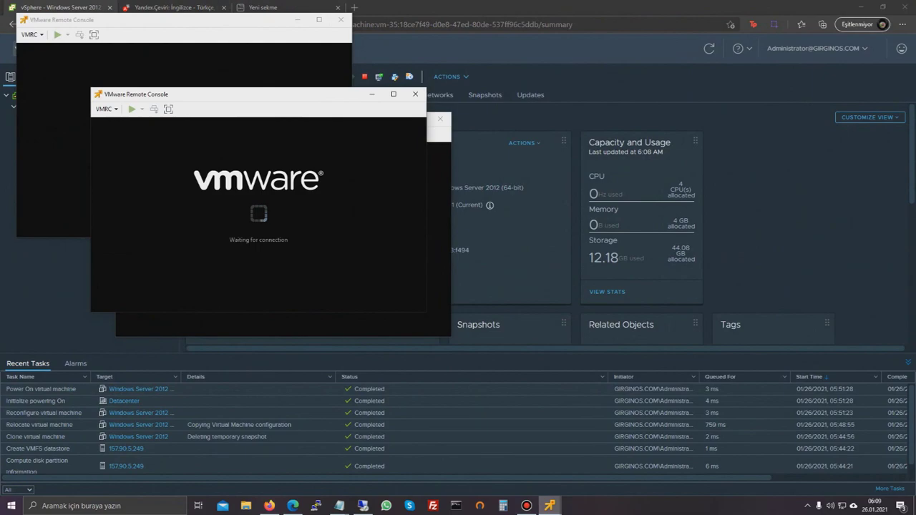
{"action": "left_click", "coordinate": [549, 505]}
{"action": "left_click", "coordinate": [443, 416]}
{"action": "left_click", "coordinate": [498, 415]}
{"action": "left_click", "coordinate": [542, 416]}
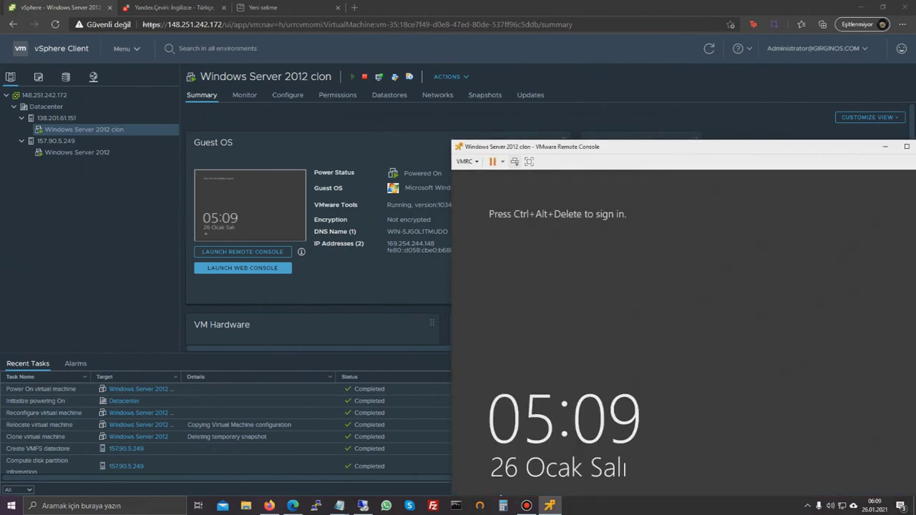
Step: Sign in as Administrator after one password retry, dismiss the shutdown report, and right-click This PC
{"action": "key", "text": "ctrl+alt+Insert"}
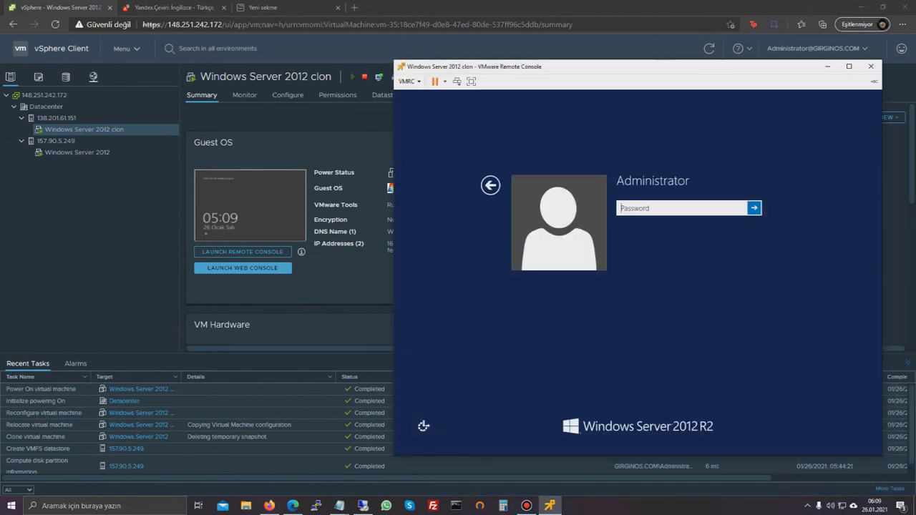
{"action": "type", "text": "********"}
{"action": "key", "text": "Return"}
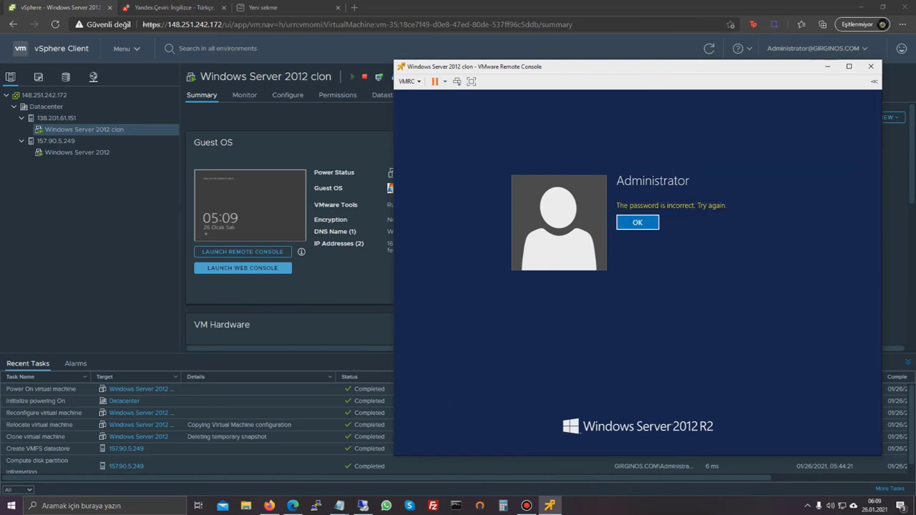
{"action": "key", "text": "Return"}
{"action": "type", "text": "********"}
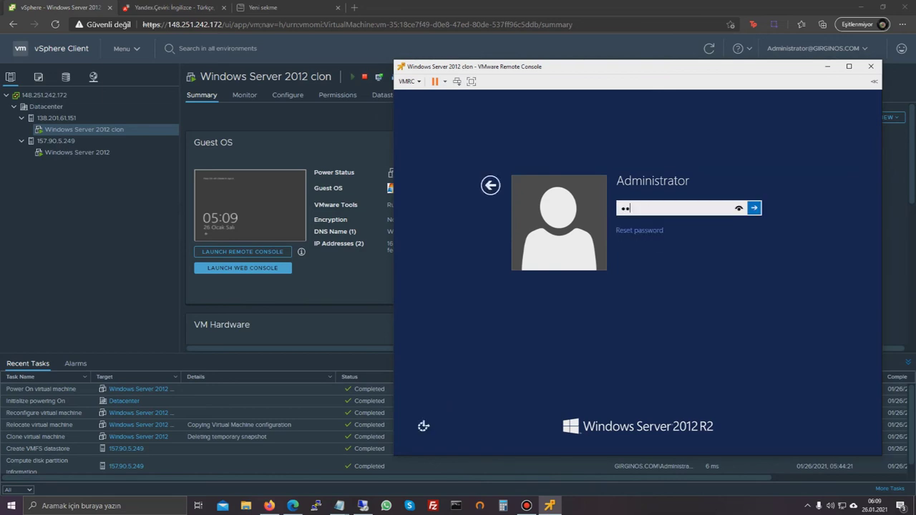
{"action": "key", "text": "Return"}
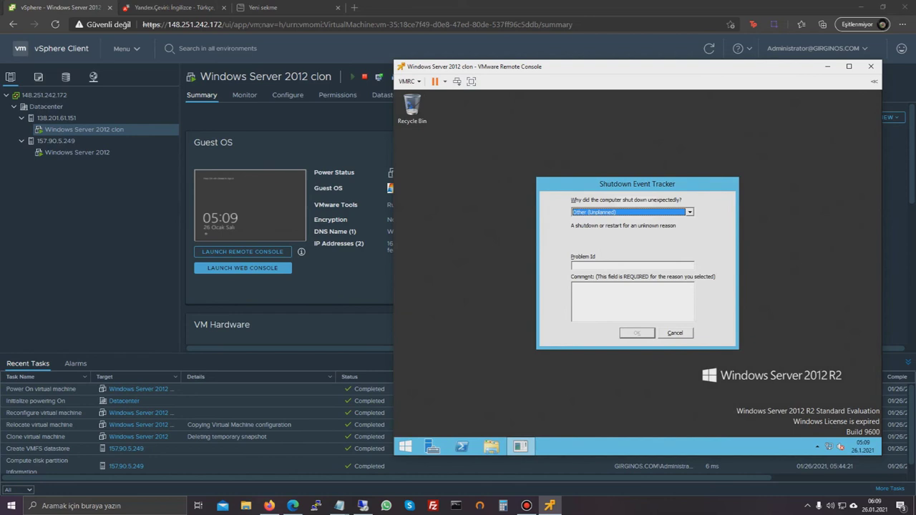
{"action": "key", "text": "Escape"}
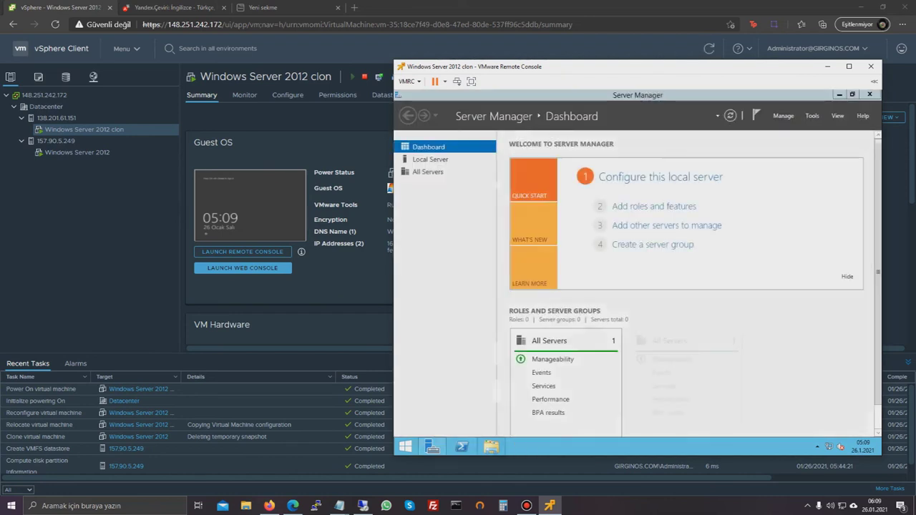
{"action": "left_click", "coordinate": [491, 447]}
{"action": "right_click", "coordinate": [463, 230]}
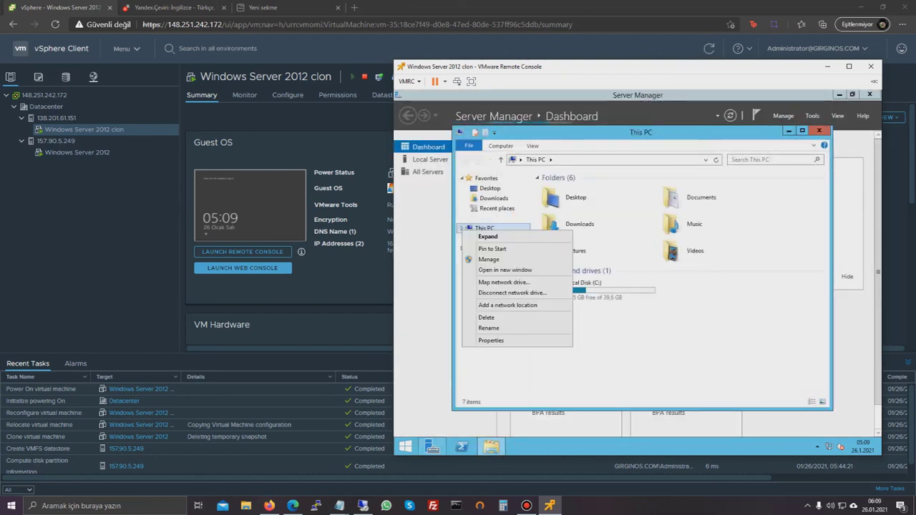
Step: Edit the clon VM's settings to 8 CPUs, 32 GB memory and a 150 GB Hard disk 1
{"action": "left_click", "coordinate": [491, 340]}
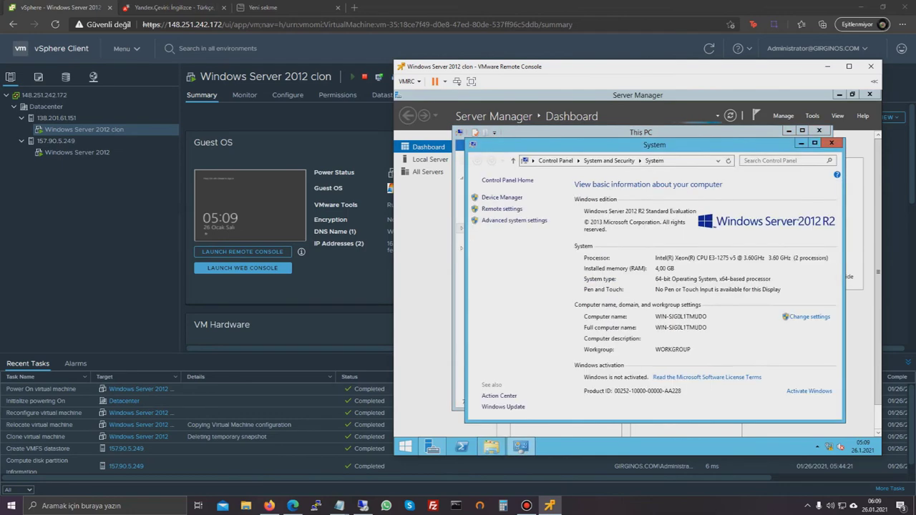
{"action": "right_click", "coordinate": [106, 130]}
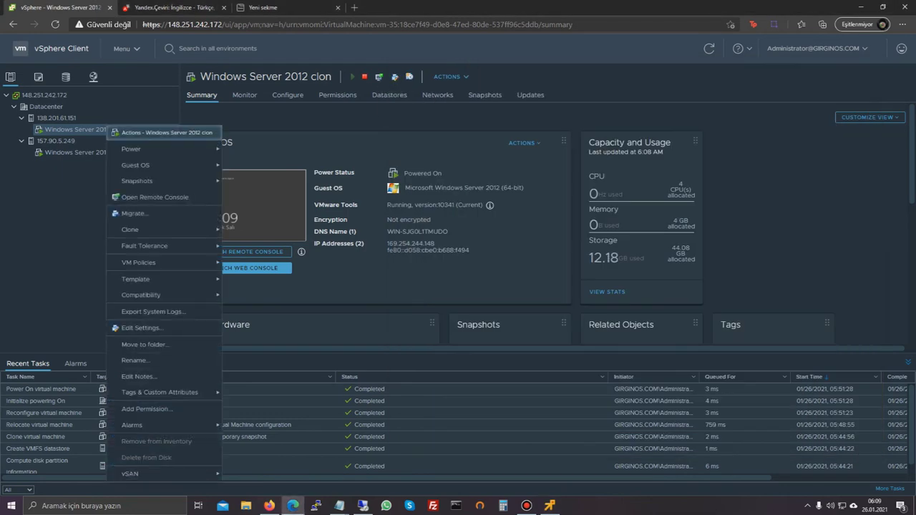
{"action": "left_click", "coordinate": [140, 328]}
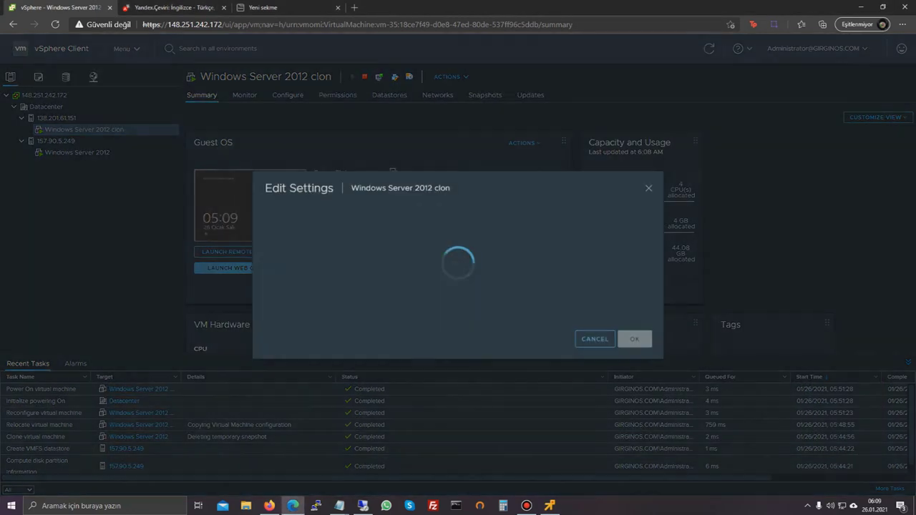
{"action": "left_click", "coordinate": [440, 187]}
{"action": "left_click", "coordinate": [434, 217]}
{"action": "left_click", "coordinate": [445, 205]}
{"action": "key", "text": "Tab"}
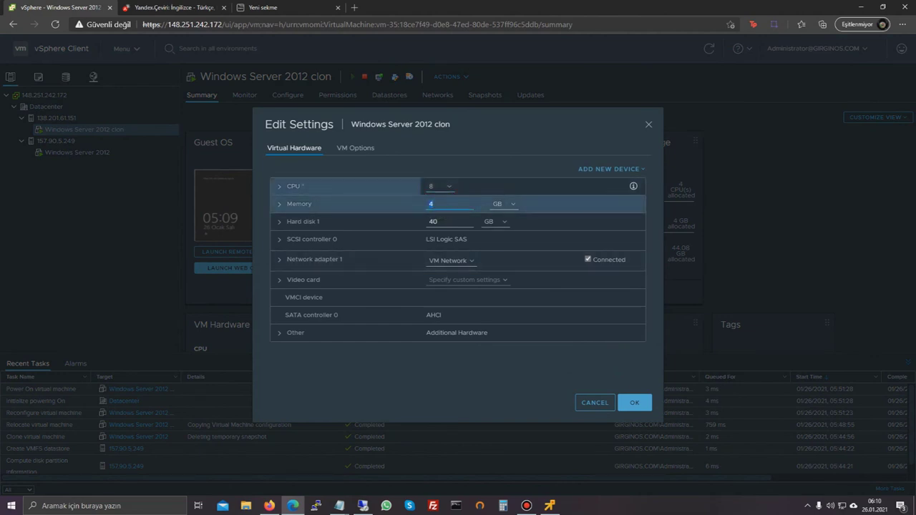
{"action": "type", "text": "32"}
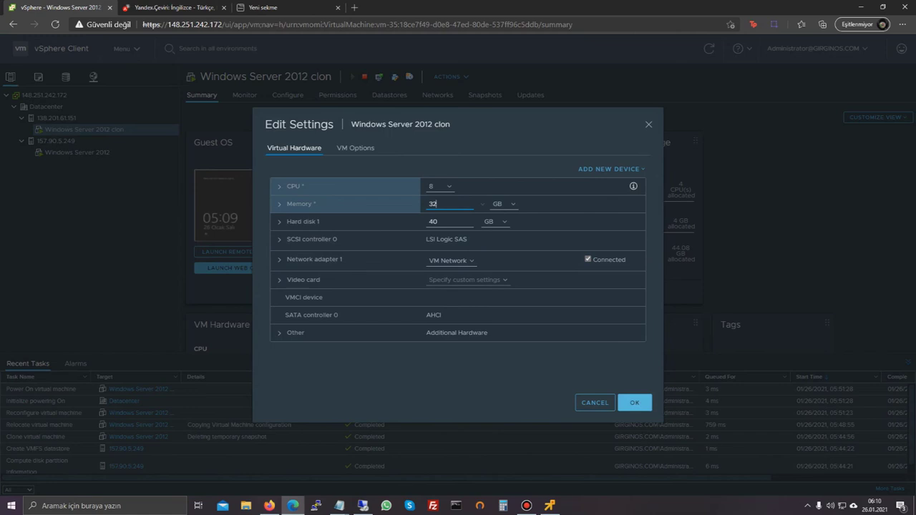
{"action": "key", "text": "Tab"}
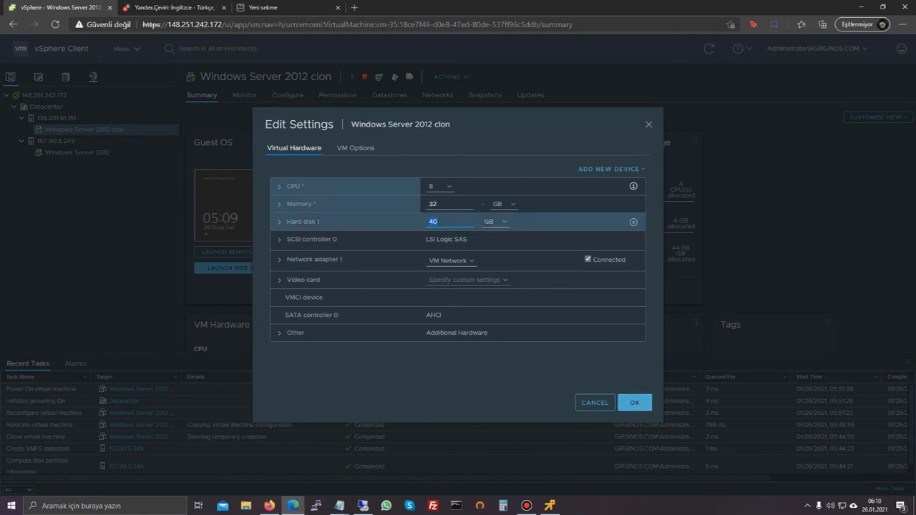
{"action": "type", "text": "150"}
{"action": "left_click", "coordinate": [635, 403]}
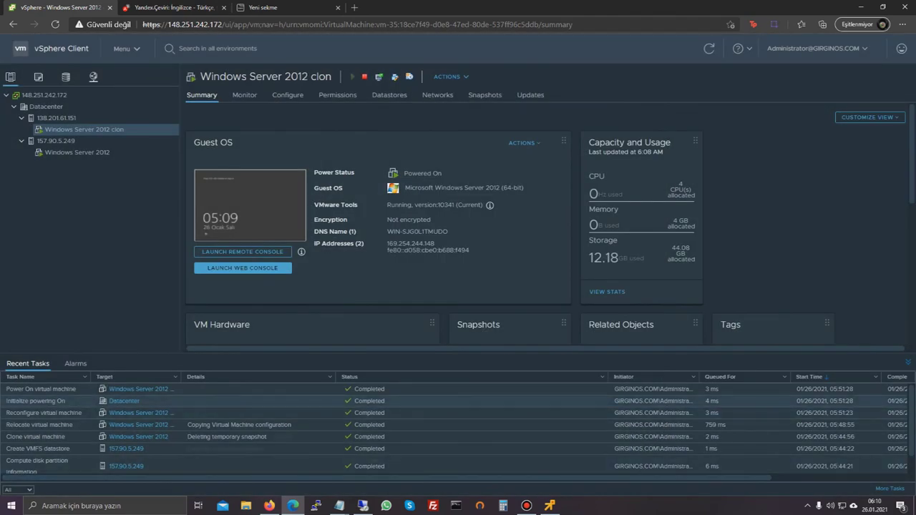
Step: Close the guest's System, This PC and Server Manager windows, then refresh the desktop
{"action": "left_click", "coordinate": [550, 506]}
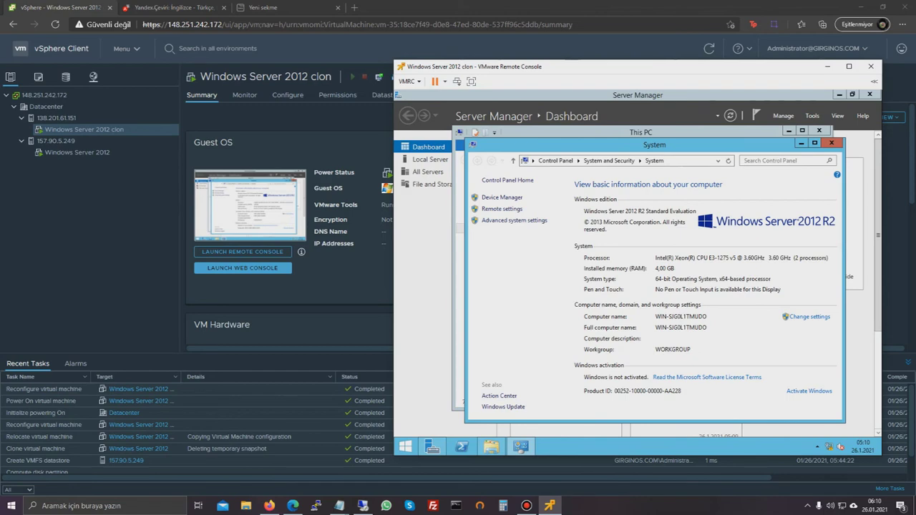
{"action": "left_click", "coordinate": [832, 144]}
{"action": "left_click", "coordinate": [820, 131]}
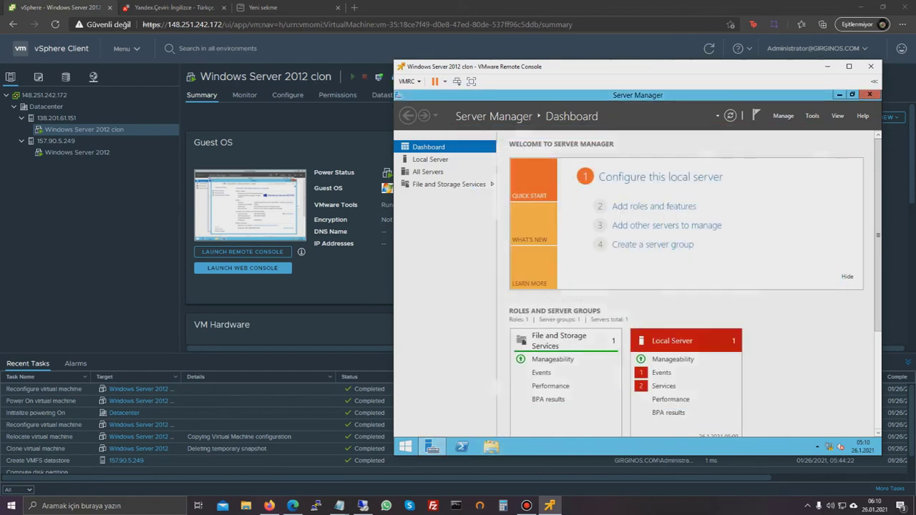
{"action": "left_click", "coordinate": [870, 94]}
{"action": "right_click", "coordinate": [625, 212]}
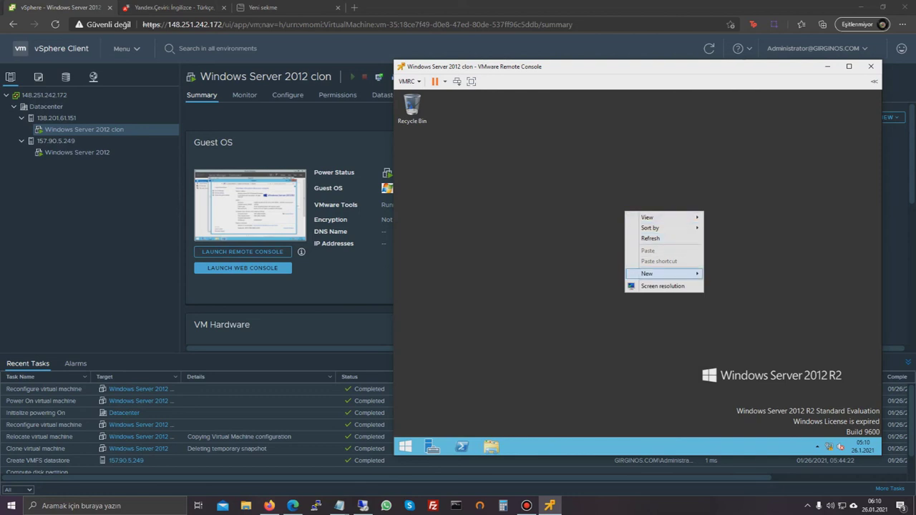
{"action": "left_click", "coordinate": [651, 239]}
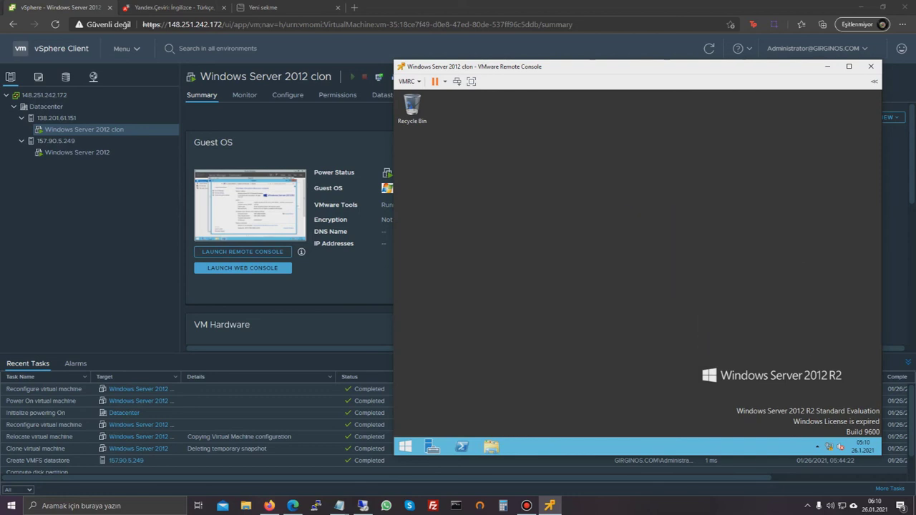
Step: Open System properties from the This PC tile on the Start screen, opening and closing Remote settings
{"action": "left_click", "coordinate": [405, 447]}
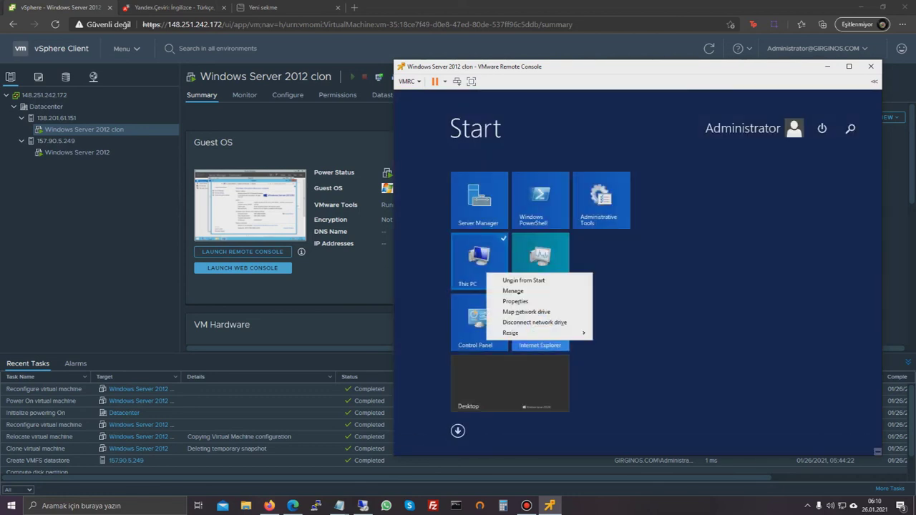
{"action": "right_click", "coordinate": [487, 273]}
{"action": "left_click", "coordinate": [517, 301]}
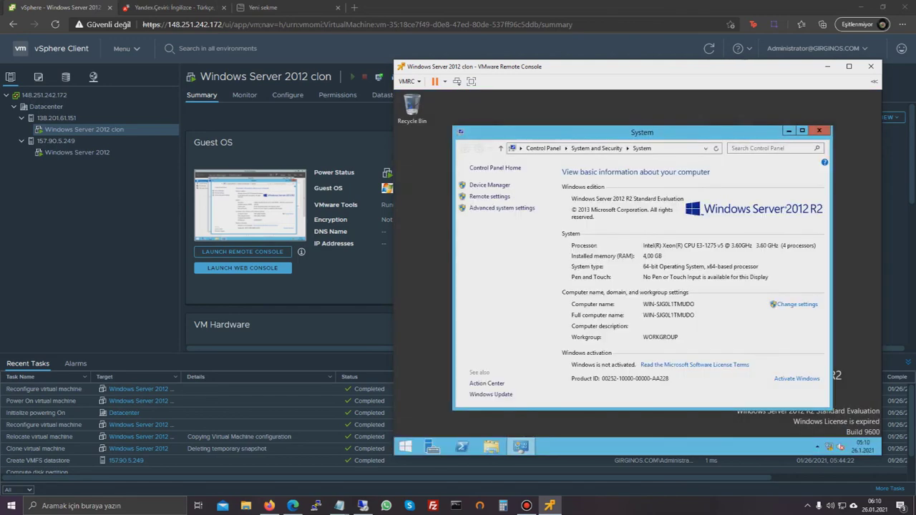
{"action": "left_click", "coordinate": [490, 196]}
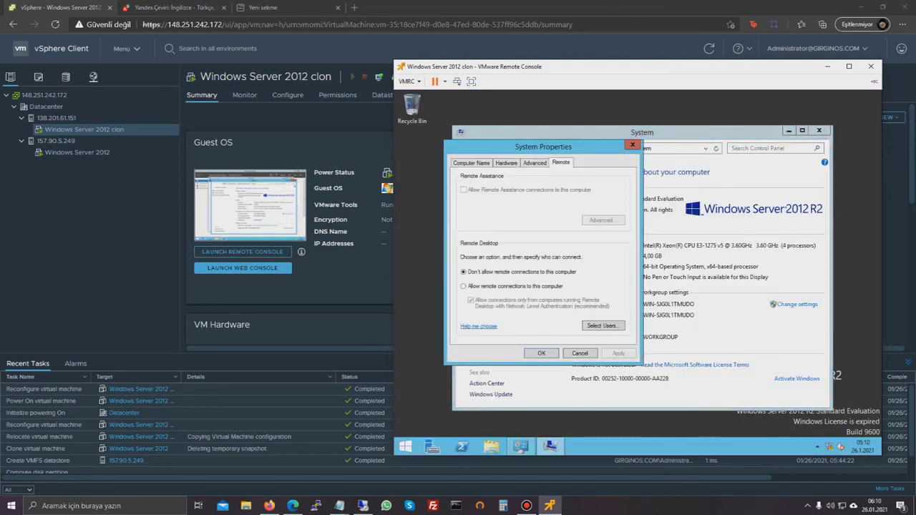
{"action": "left_click", "coordinate": [633, 145]}
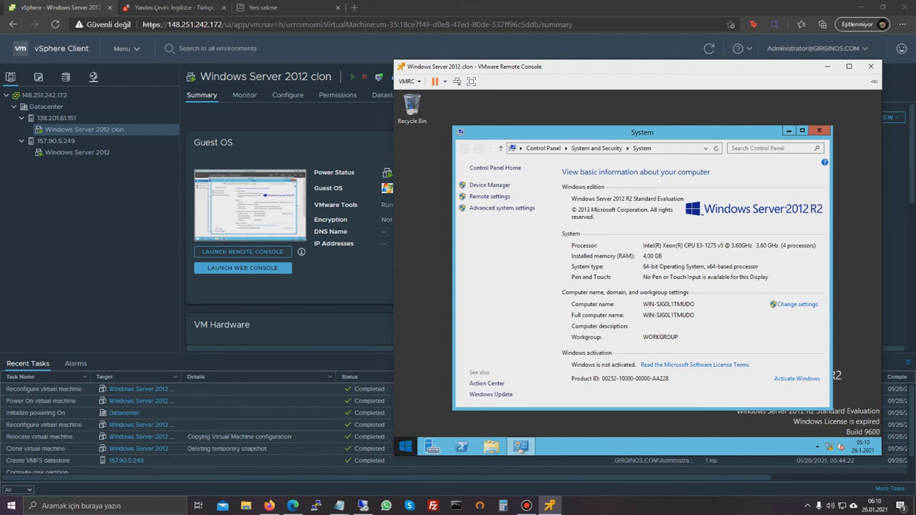
{"action": "key", "text": "super"}
Step: Search 'device manager', expand Processors to see the eight Xeon CPUs and Memory devices, then close it
{"action": "type", "text": "device"}
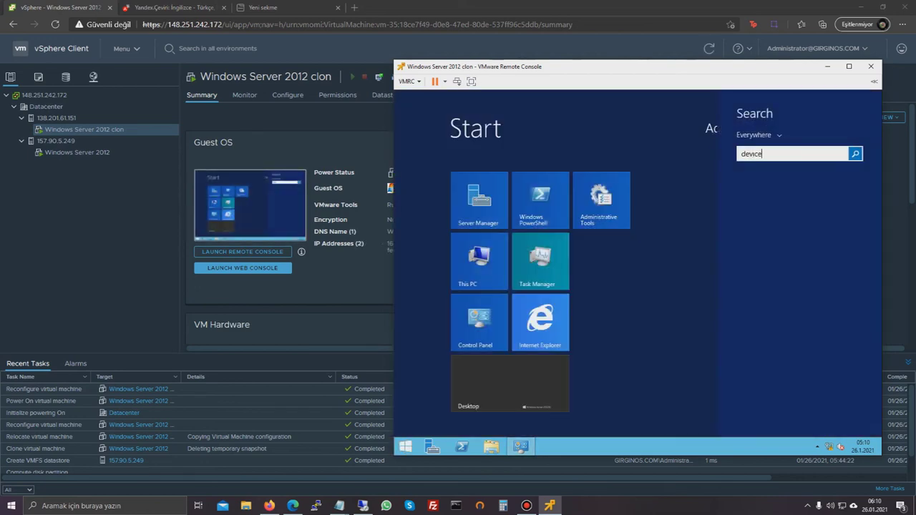
{"action": "type", "text": " manager"}
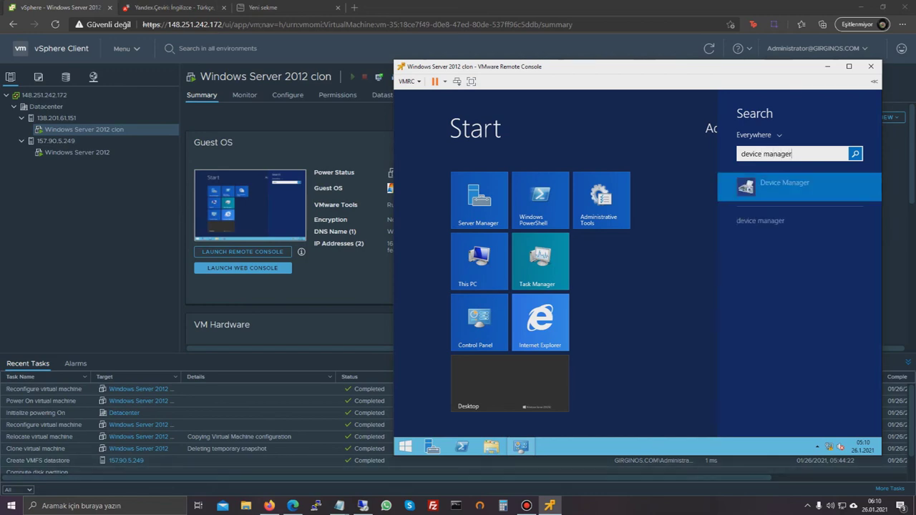
{"action": "key", "text": "Return"}
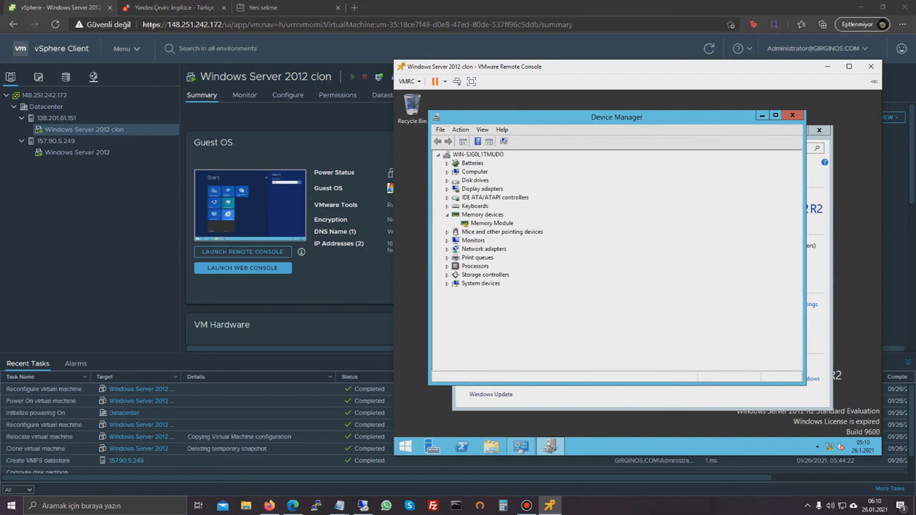
{"action": "left_click", "coordinate": [448, 267]}
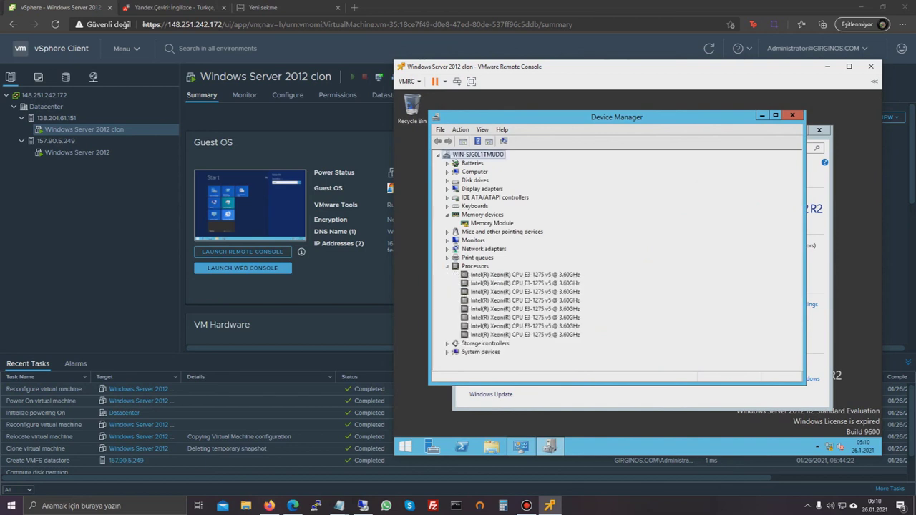
{"action": "left_click", "coordinate": [524, 275]}
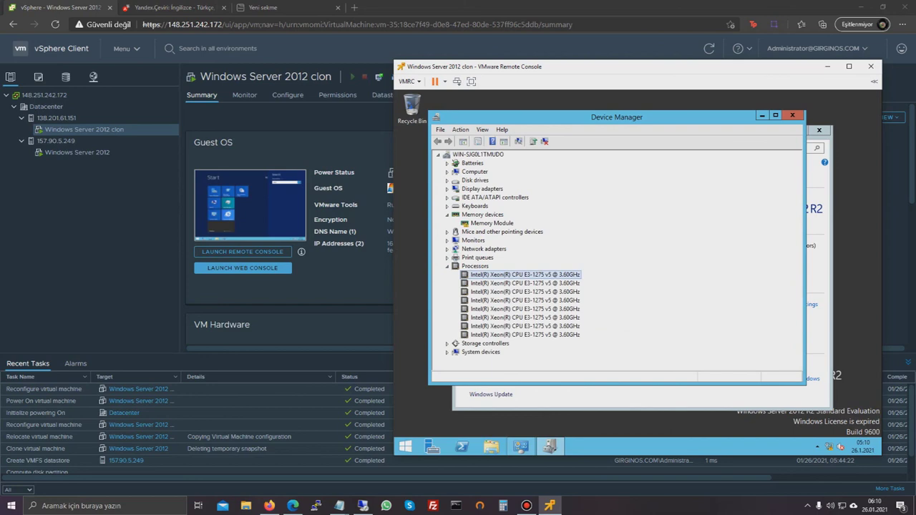
{"action": "left_click", "coordinate": [492, 223]}
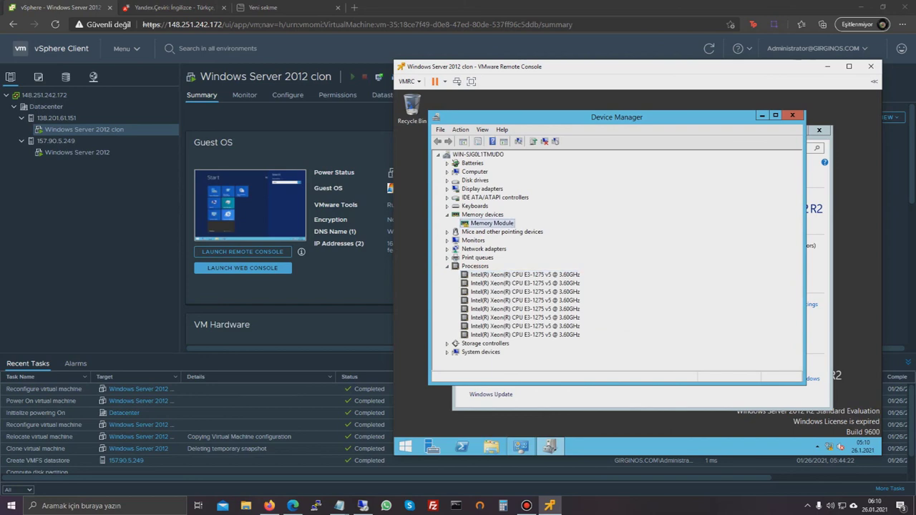
{"action": "left_click", "coordinate": [793, 115]}
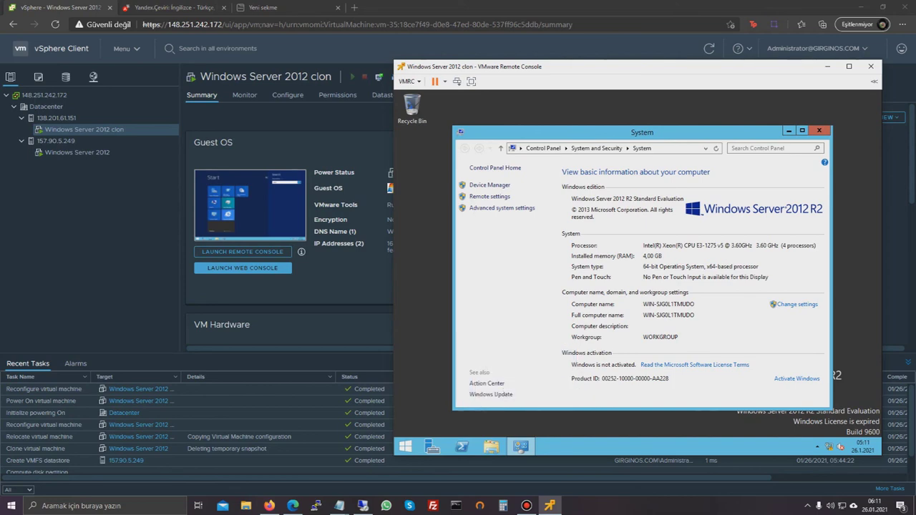
Step: Open Task Manager in full view, browse Details, Users and Services, then check CPU and memory under Performance
{"action": "key", "text": "ctrl+shift+Escape"}
{"action": "left_click", "coordinate": [474, 301]}
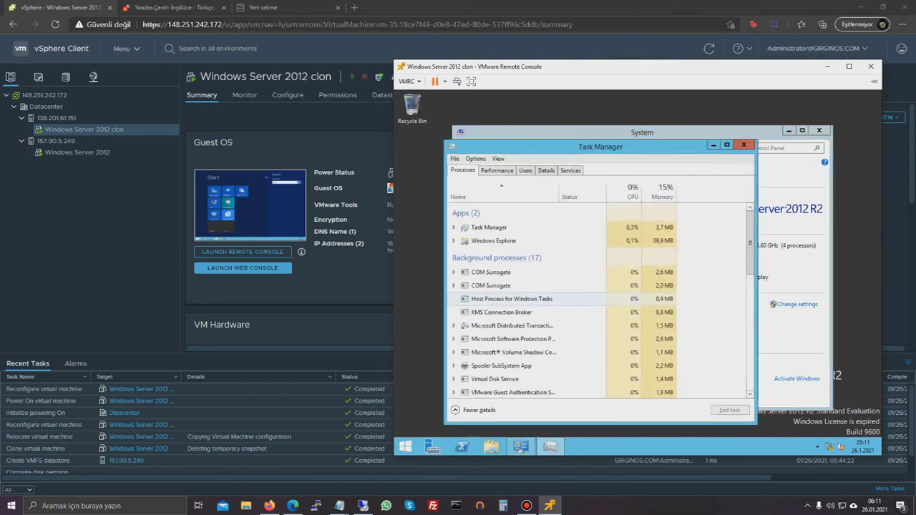
{"action": "left_click_drag", "start_coordinate": [555, 147], "coordinate": [575, 117]}
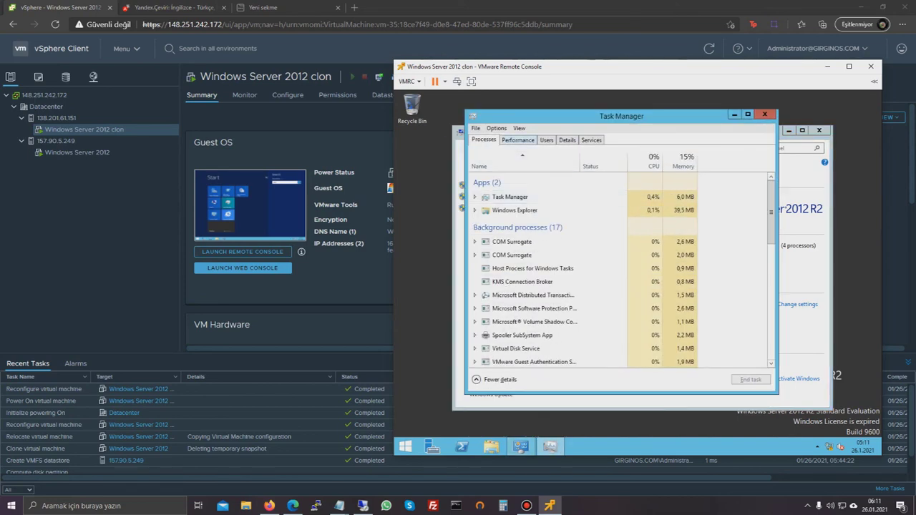
{"action": "left_click", "coordinate": [567, 140]}
{"action": "left_click", "coordinate": [547, 140]}
{"action": "left_click", "coordinate": [591, 140]}
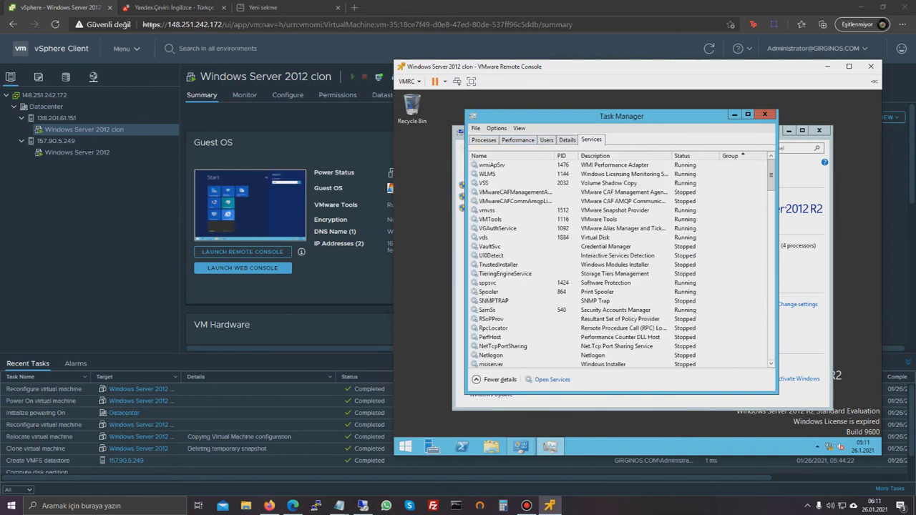
{"action": "key", "text": "ctrl+Tab"}
{"action": "key", "text": "ctrl+Tab"}
{"action": "key", "text": "Down"}
{"action": "key", "text": "Down"}
{"action": "key", "text": "Up"}
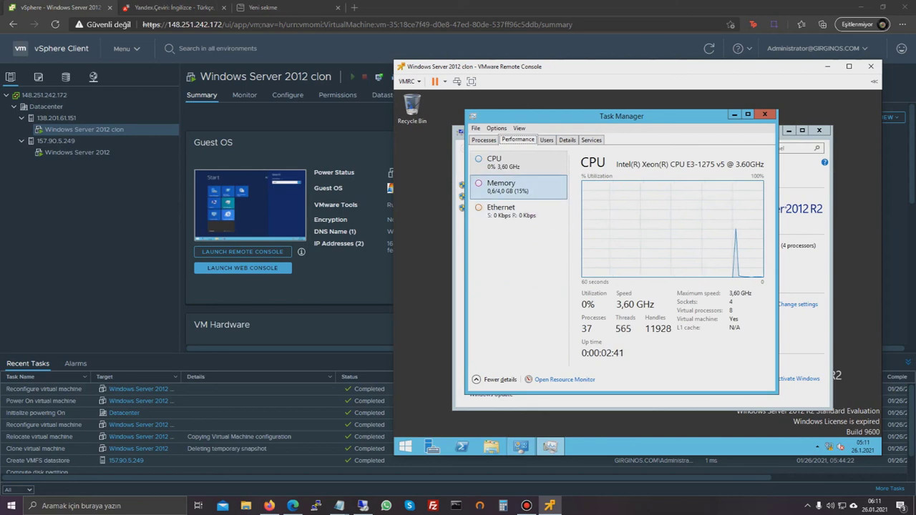
Step: Browse Resource Monitor's Network, Disk, Memory and CPU tabs, then close Resource Monitor, Task Manager and System
{"action": "left_click", "coordinate": [565, 380]}
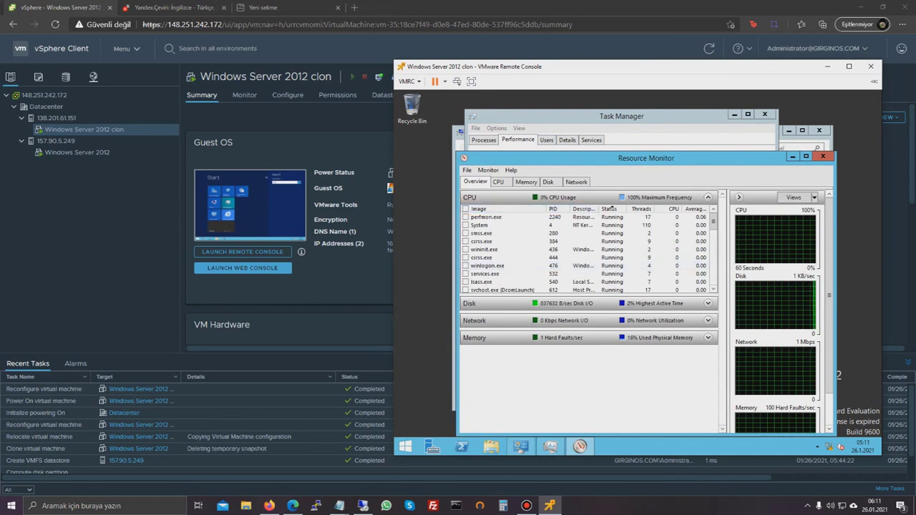
{"action": "left_click", "coordinate": [577, 182]}
{"action": "left_click", "coordinate": [549, 182]}
{"action": "left_click", "coordinate": [526, 182]}
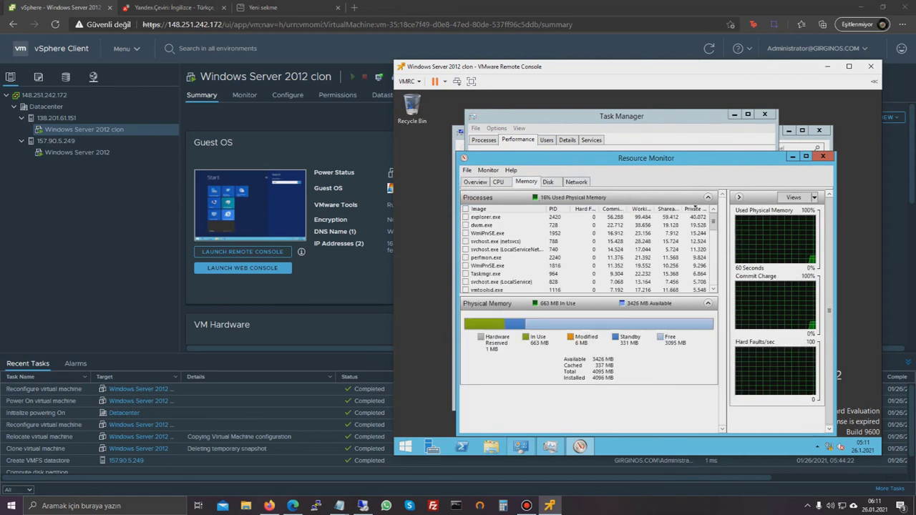
{"action": "left_click", "coordinate": [499, 182]}
{"action": "left_click", "coordinate": [475, 182]}
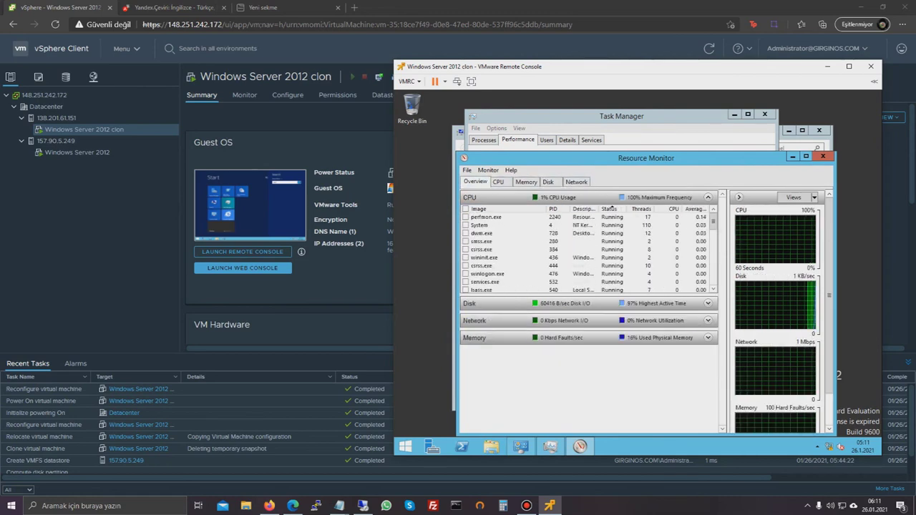
{"action": "left_click", "coordinate": [823, 156]}
{"action": "key", "text": "alt+F4"}
{"action": "key", "text": "alt+F4"}
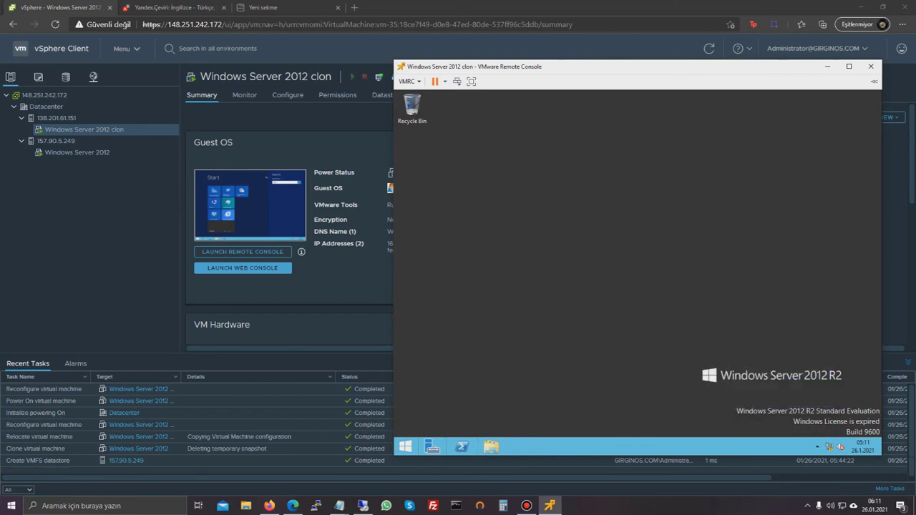
Step: Open Disk Management in Computer Management and rescan disks to detect the 150 GB disk
{"action": "key", "text": "super"}
{"action": "type", "text": "computer"}
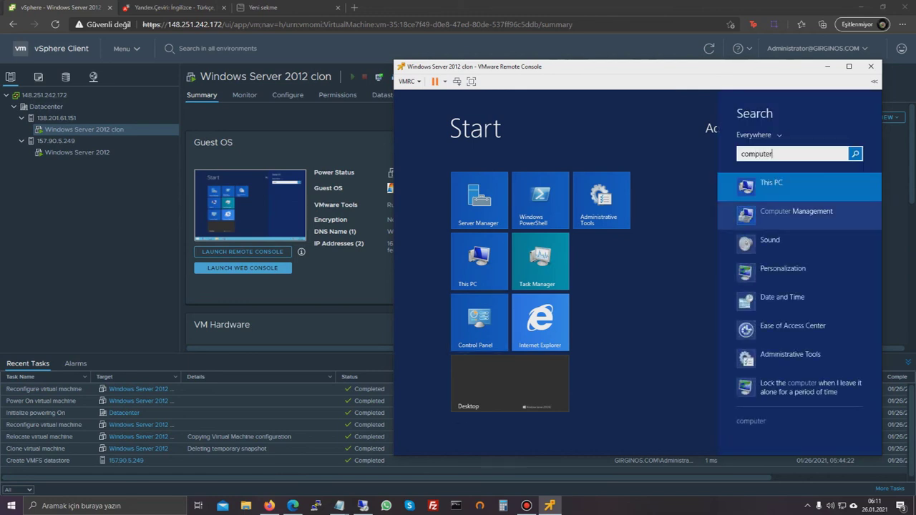
{"action": "left_click", "coordinate": [796, 211]}
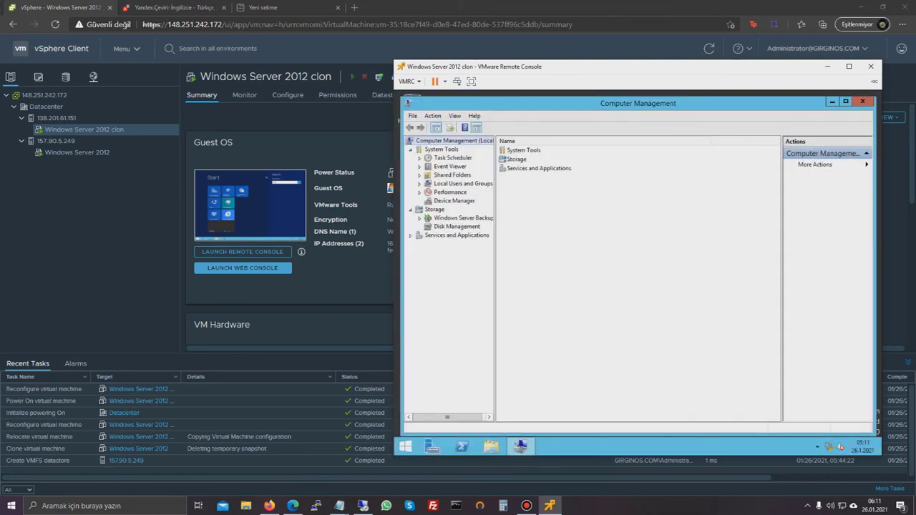
{"action": "left_click", "coordinate": [457, 226]}
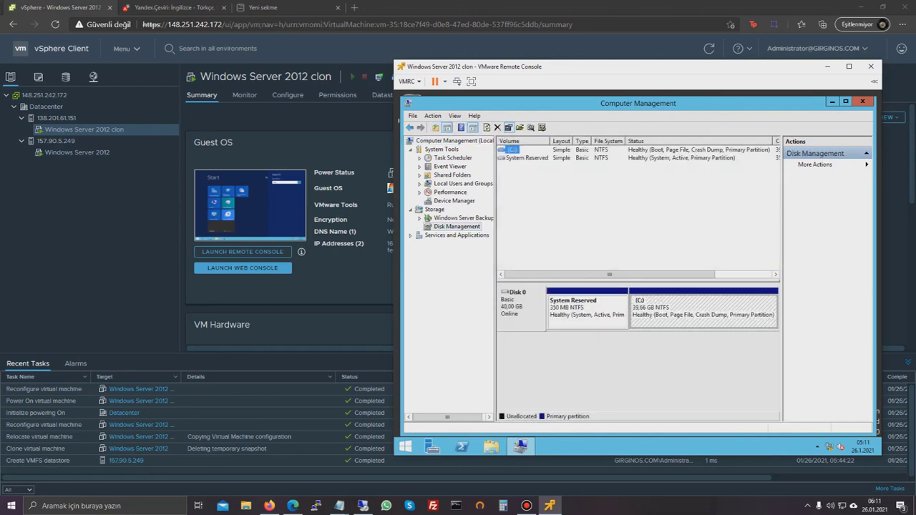
{"action": "double_click", "coordinate": [545, 66]}
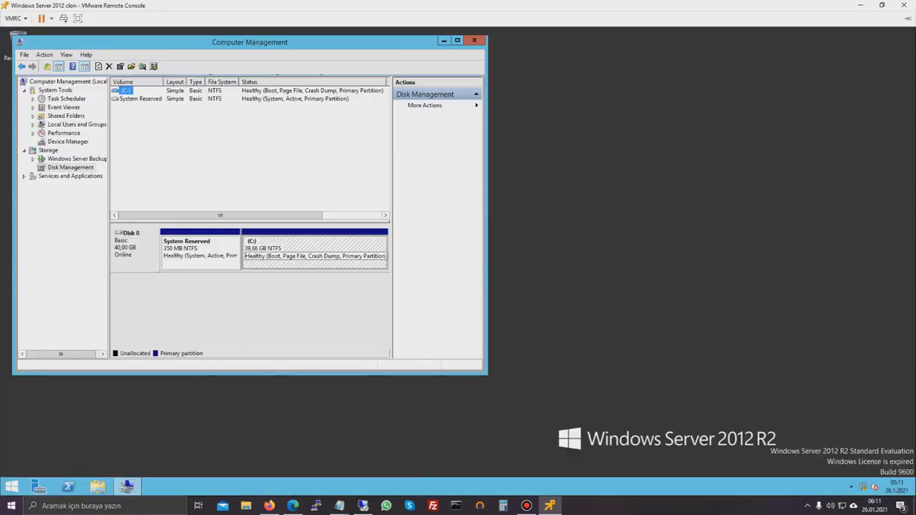
{"action": "left_click", "coordinate": [316, 253]}
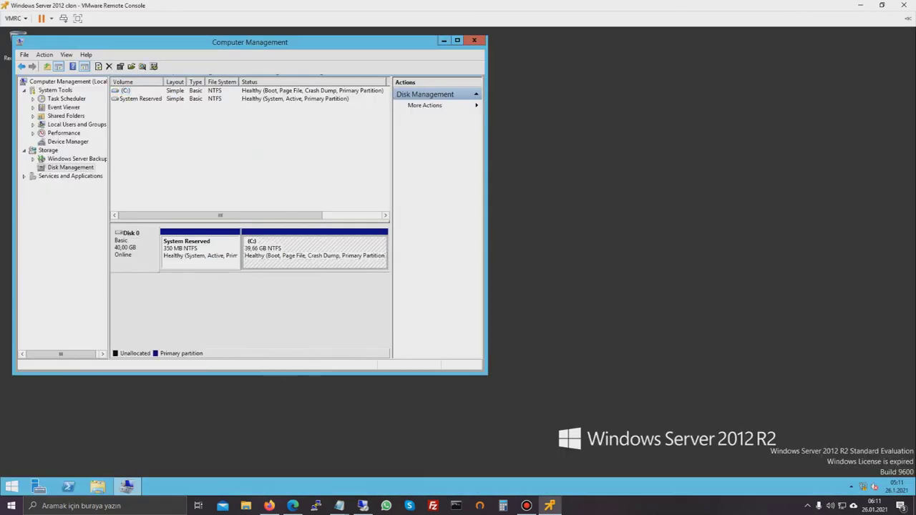
{"action": "key", "text": "F5"}
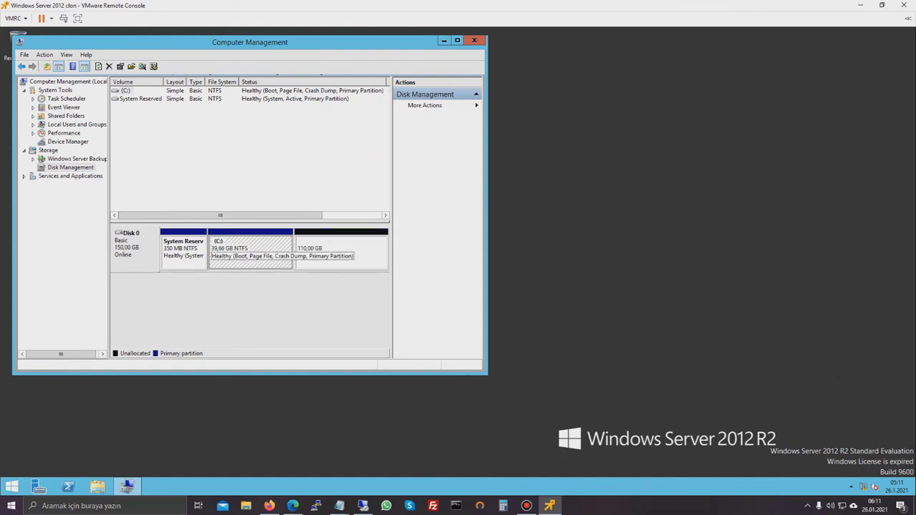
Step: Extend the C: volume using all available unallocated space via the Extend Volume Wizard
{"action": "right_click", "coordinate": [280, 243]}
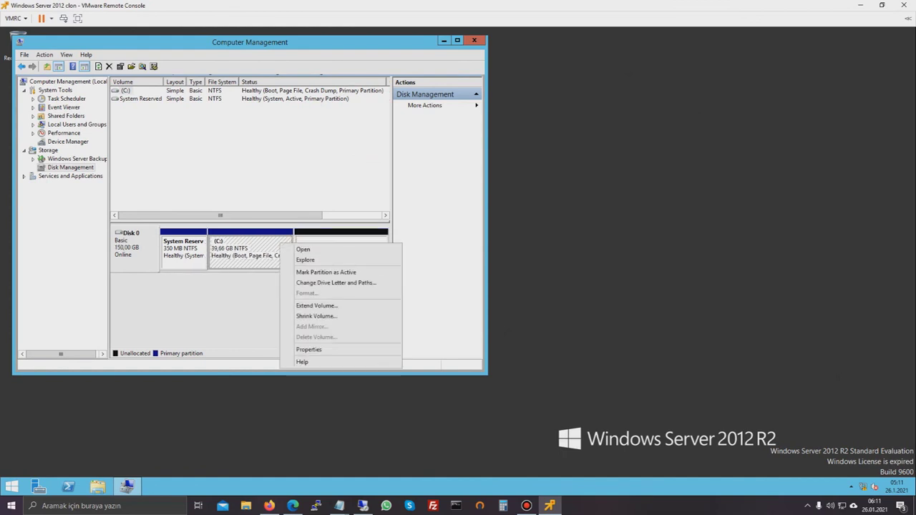
{"action": "left_click", "coordinate": [317, 306]}
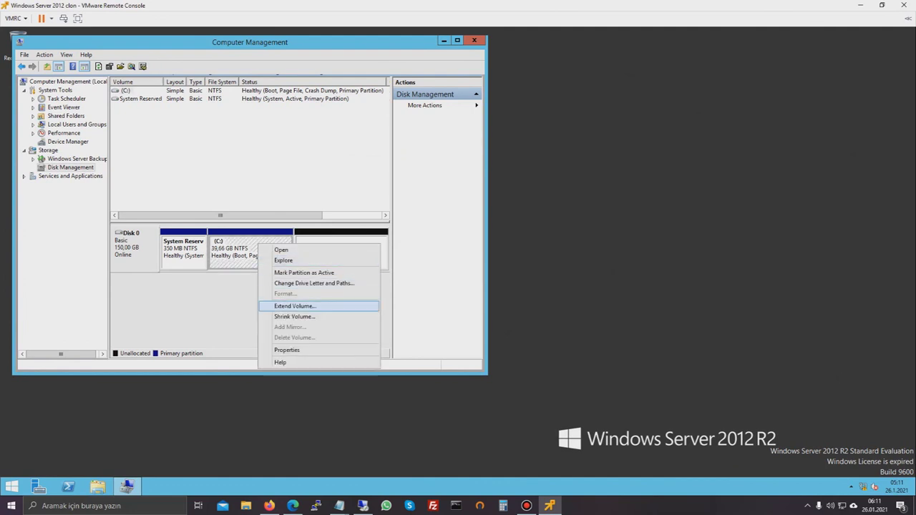
{"action": "left_click", "coordinate": [317, 306]}
{"action": "key", "text": "Return"}
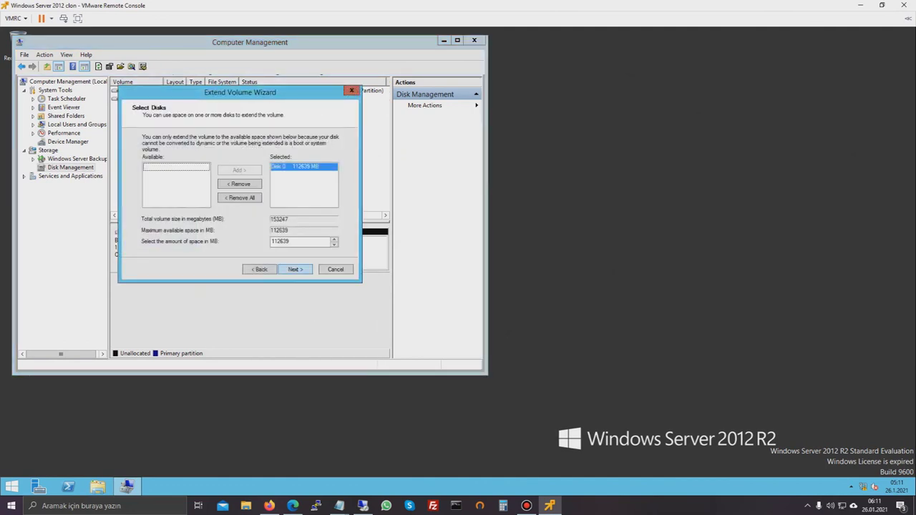
{"action": "key", "text": "Return"}
{"action": "key", "text": "Return"}
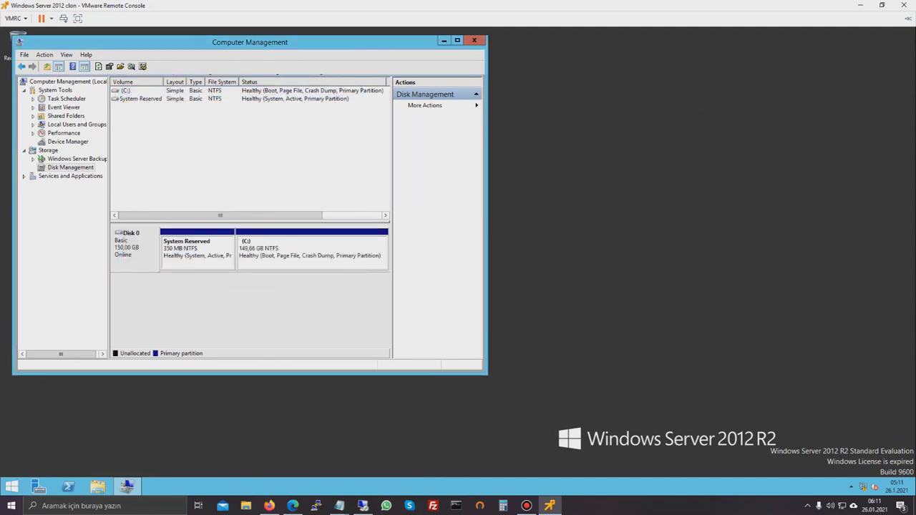
Step: Check C:'s new size in This PC, close Computer Management, and refresh the desktop
{"action": "left_click", "coordinate": [98, 487]}
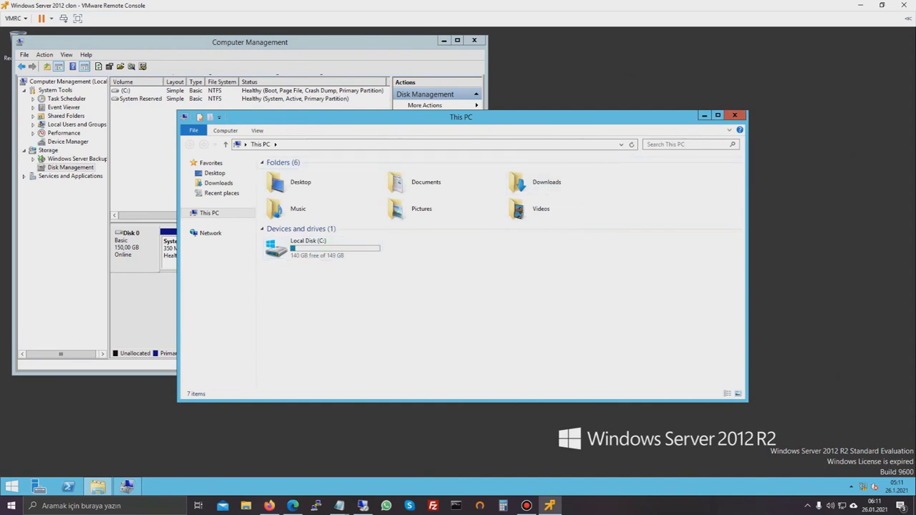
{"action": "left_click", "coordinate": [734, 115]}
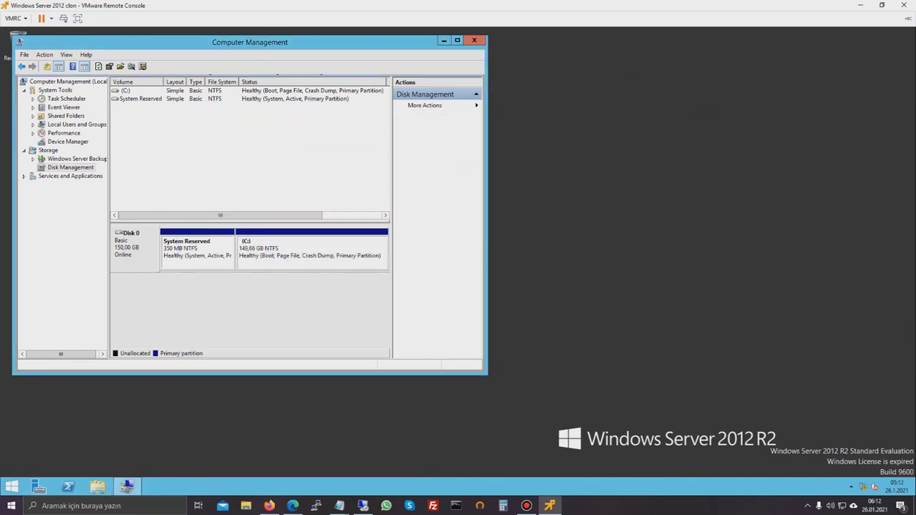
{"action": "left_click", "coordinate": [474, 41]}
{"action": "right_click", "coordinate": [299, 167]}
{"action": "left_click", "coordinate": [324, 194]}
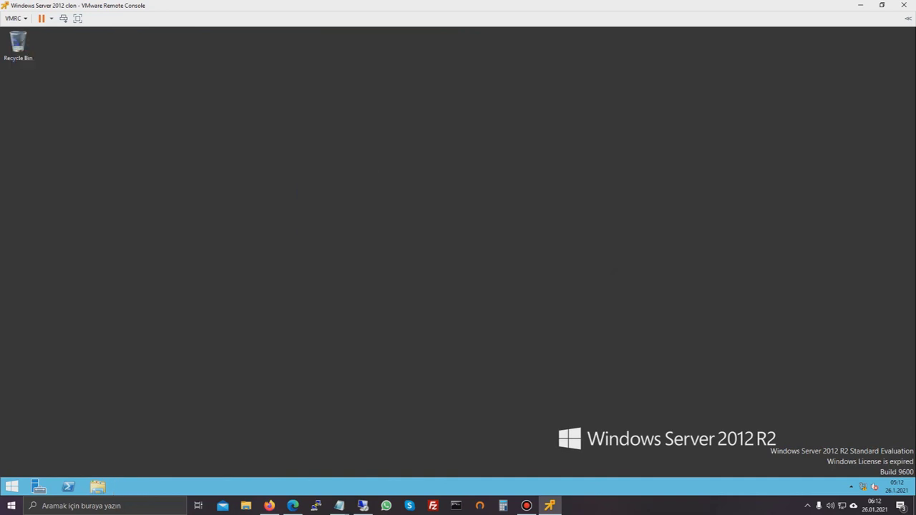
Step: View This PC's system properties, close all guest windows, and close the remote console
{"action": "left_click", "coordinate": [97, 487]}
{"action": "right_click", "coordinate": [204, 213]}
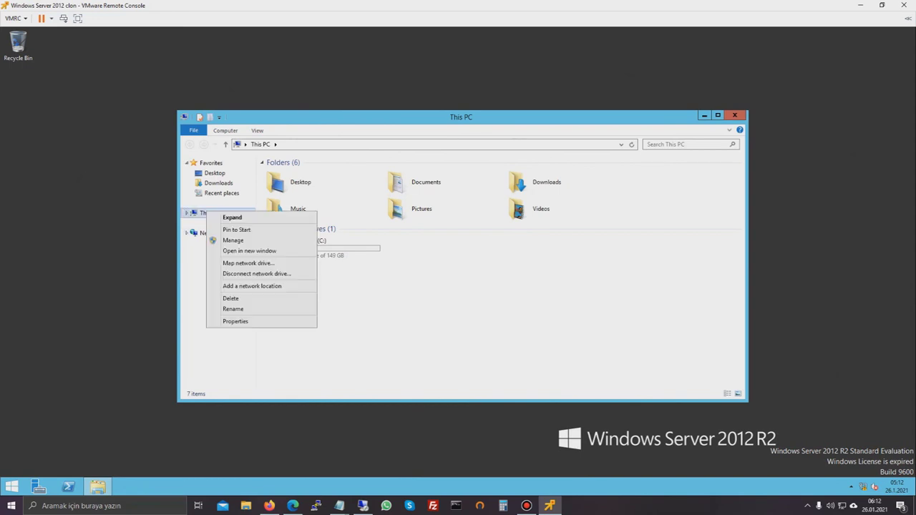
{"action": "left_click", "coordinate": [229, 322]}
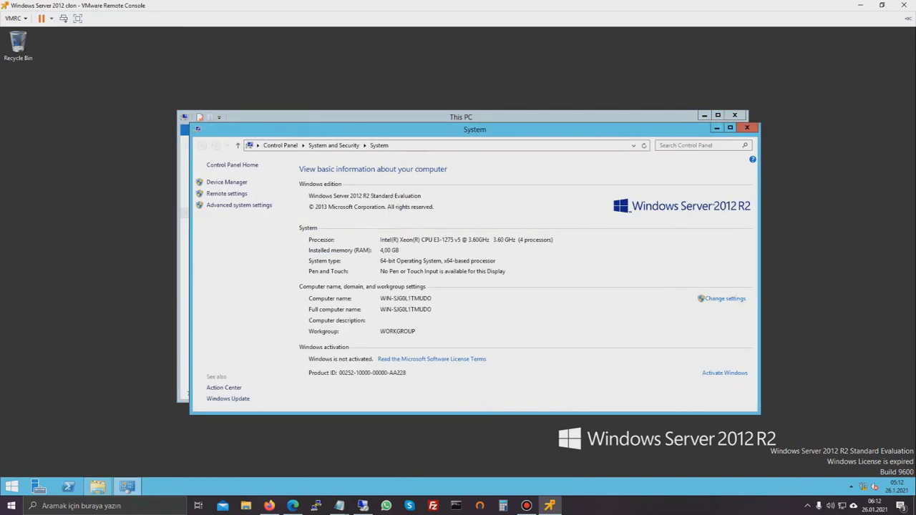
{"action": "left_click", "coordinate": [747, 129]}
{"action": "left_click", "coordinate": [736, 115]}
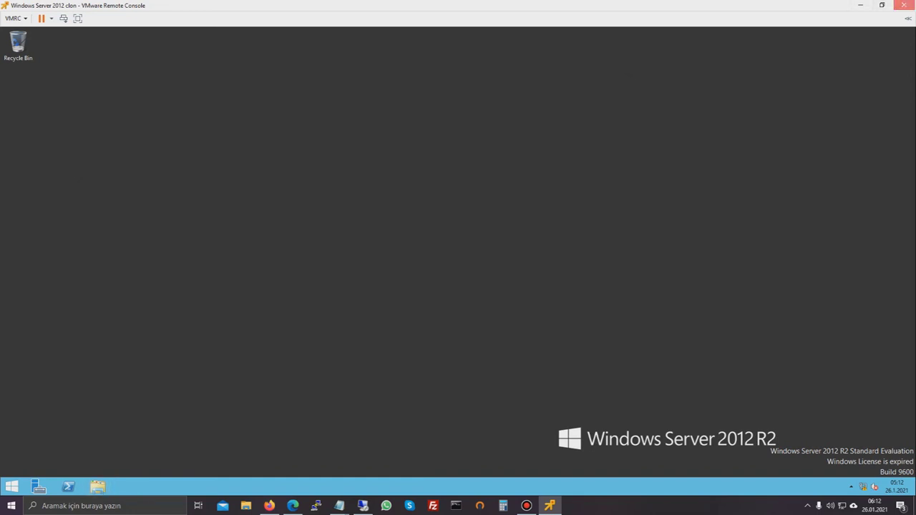
{"action": "left_click", "coordinate": [905, 5]}
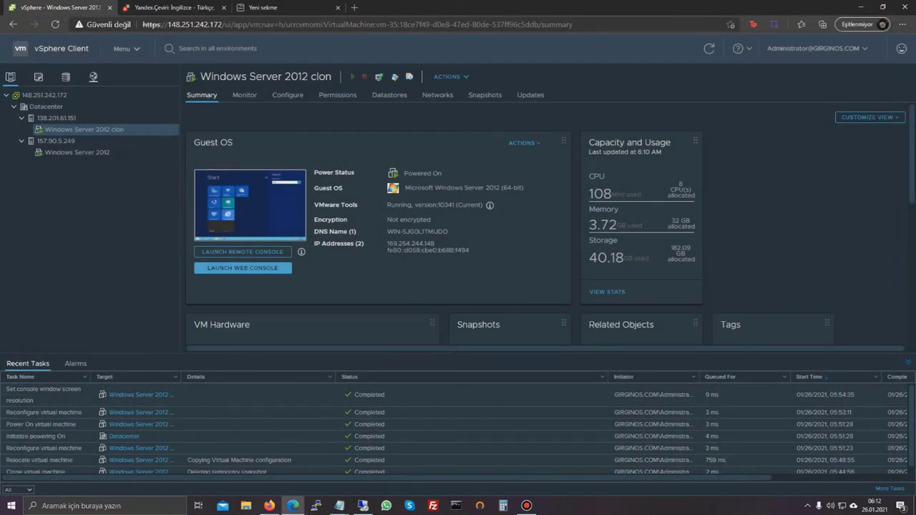